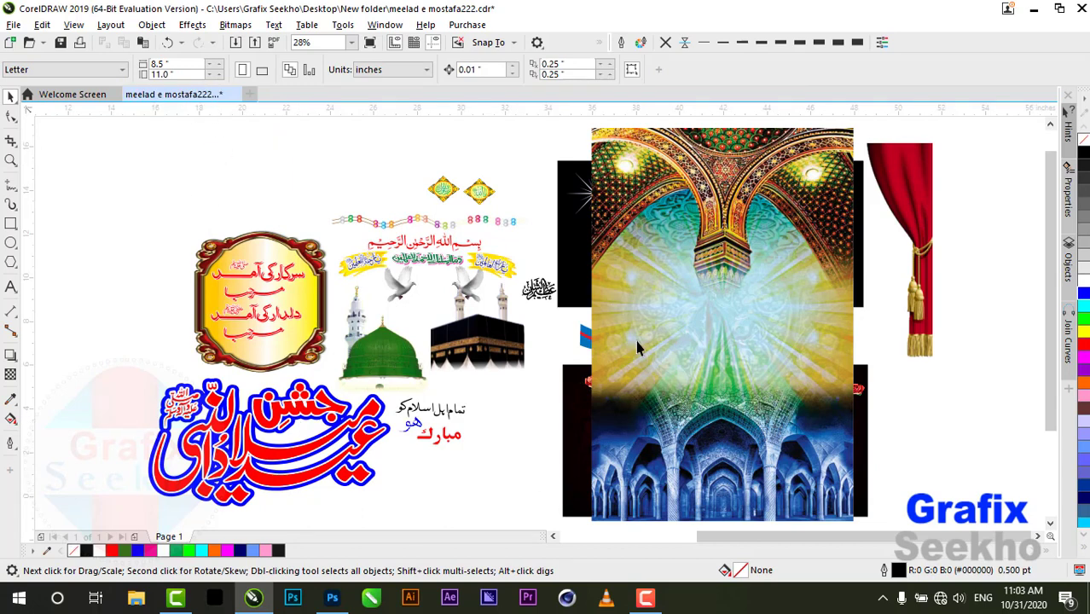
- Move the arches background image clear of the black and red artwork beneath it
drag(680, 285, 862, 286)
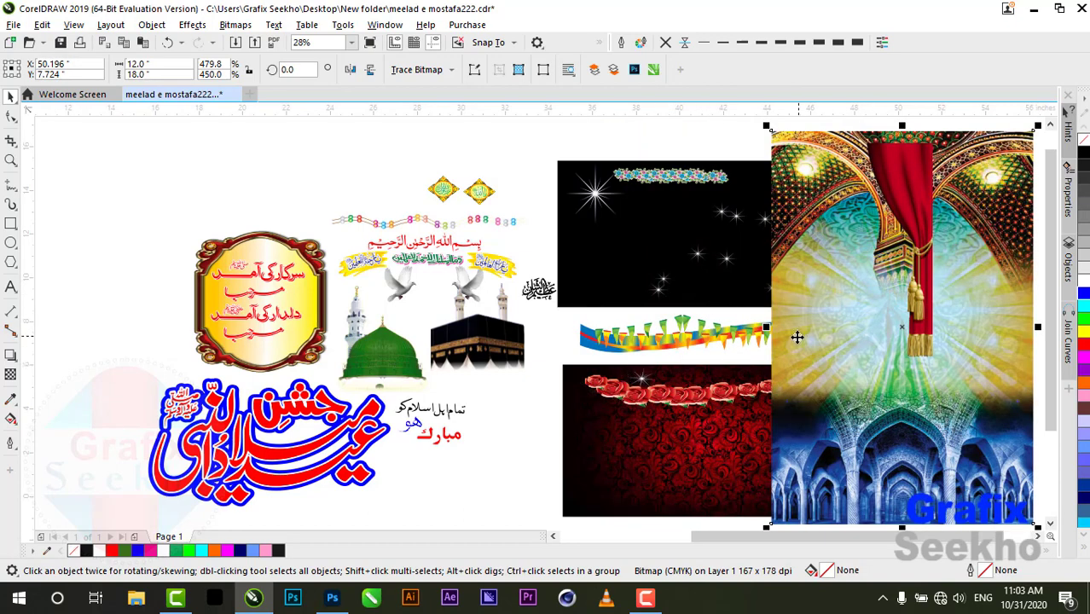
drag(733, 536, 706, 536)
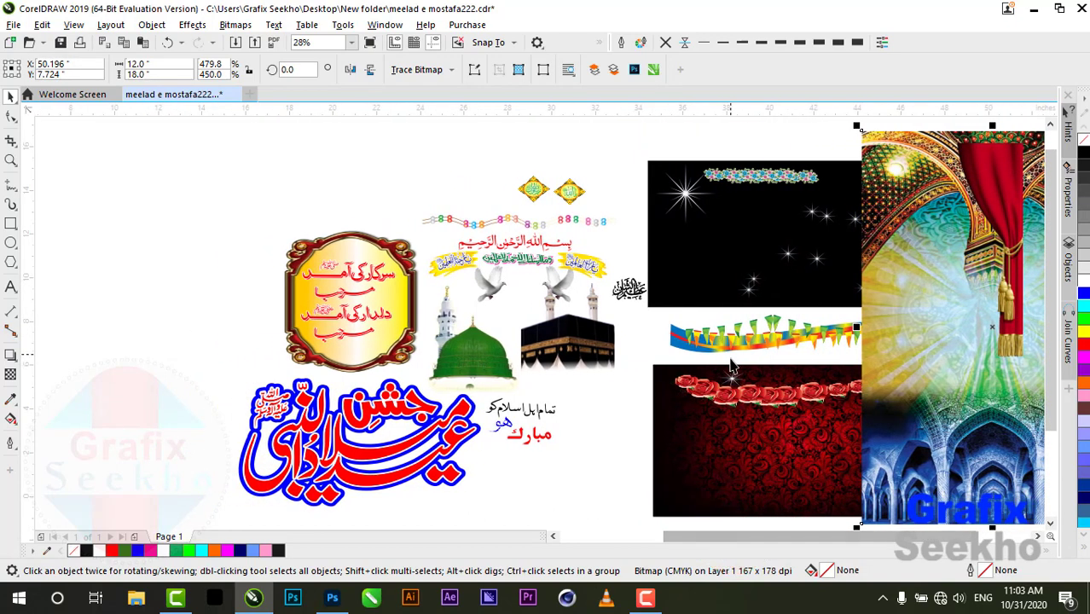
click(564, 341)
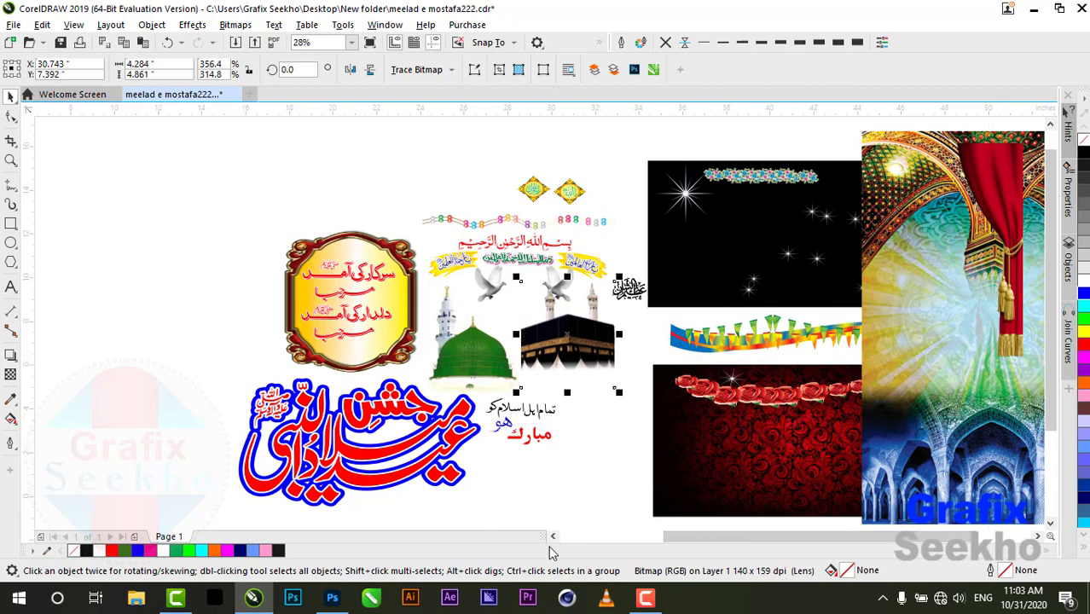
- Select all the artwork objects and shift them together to the right to free up empty workspace
drag(691, 537, 655, 538)
scroll(624, 353, down, 2)
click(703, 539)
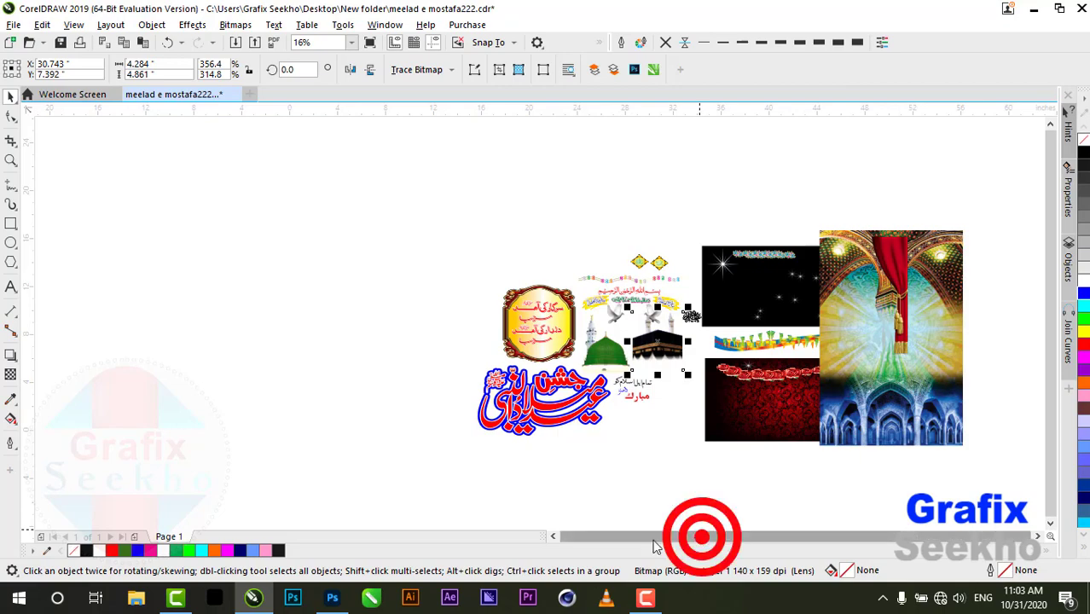
drag(419, 175, 1049, 517)
drag(827, 418, 930, 380)
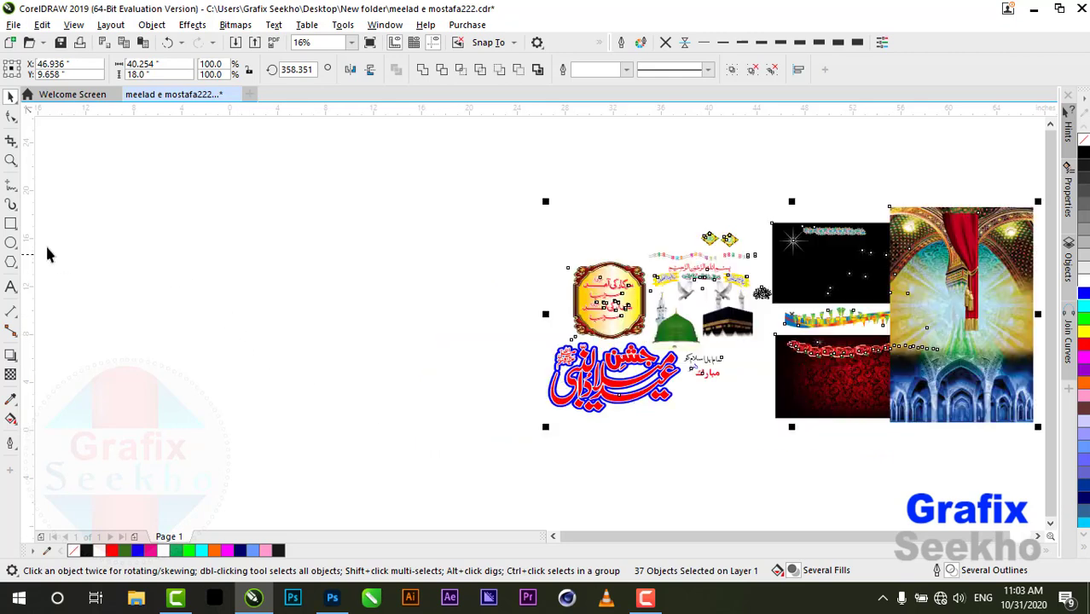
- Draw a rectangle in the empty workspace, set its size to 12 by 18 inches, and move it nearer the artwork
click(10, 224)
drag(138, 190, 390, 470)
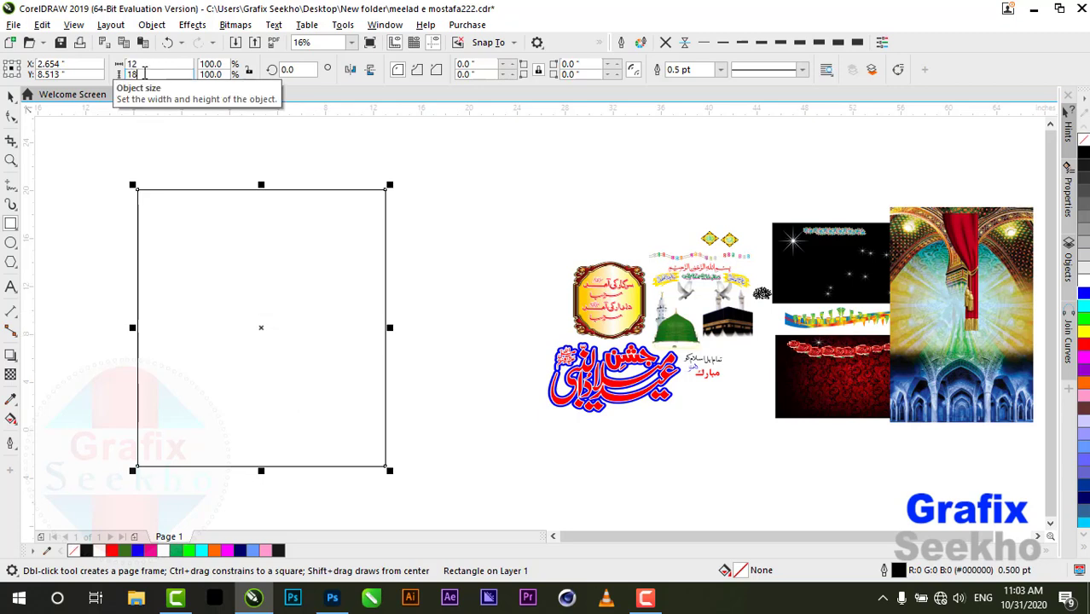
drag(154, 64, 99, 71)
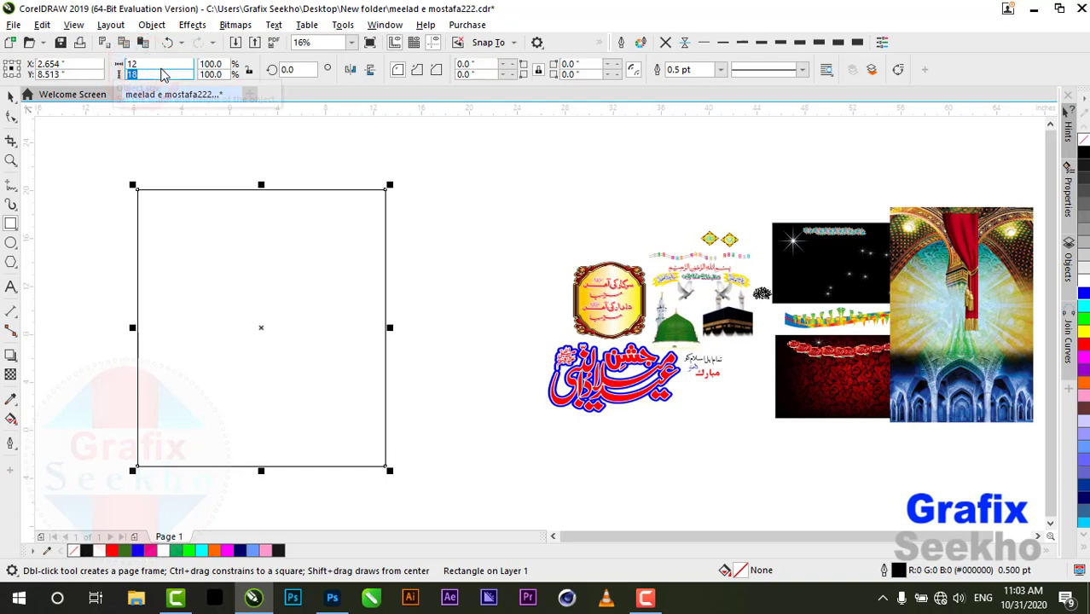
drag(173, 67, 99, 78)
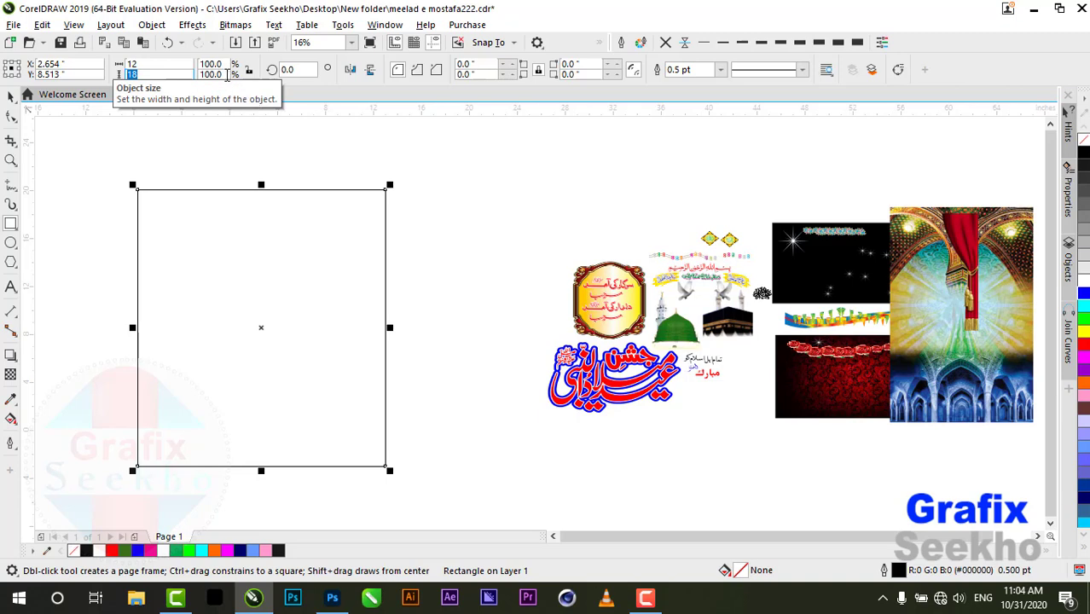
drag(148, 64, 128, 65)
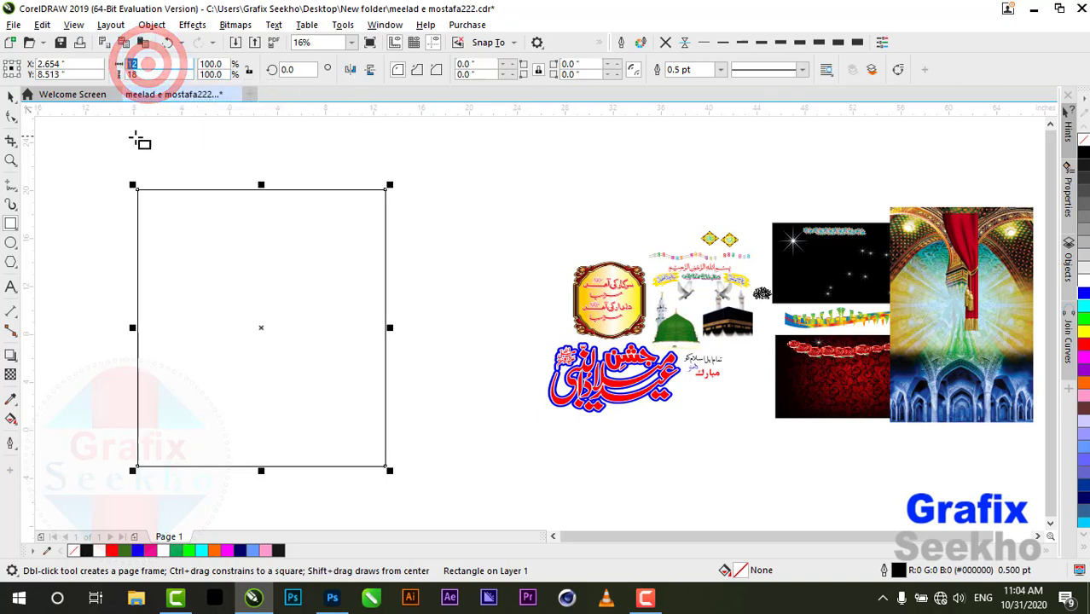
click(10, 95)
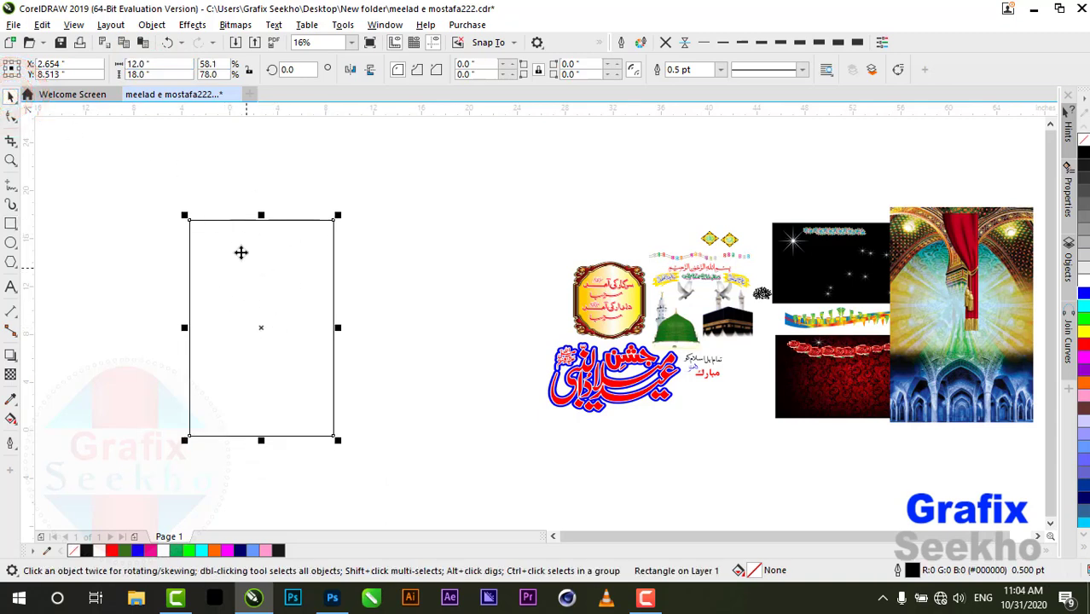
drag(271, 273, 366, 217)
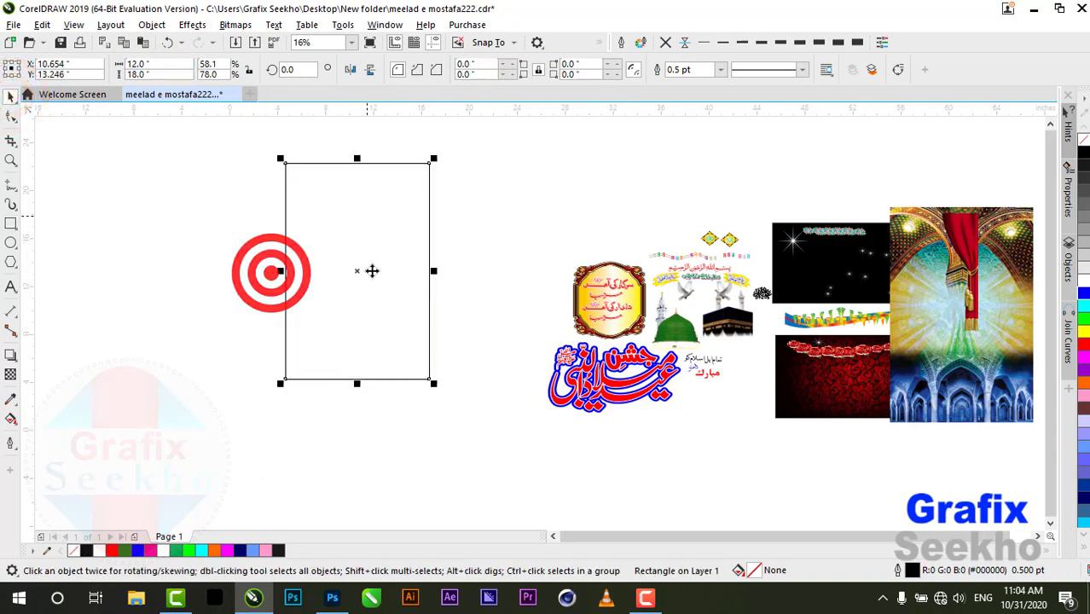
- Bring the arches background image over to the rectangle and align the two by their horizontal and vertical centers
click(955, 392)
drag(994, 387, 409, 385)
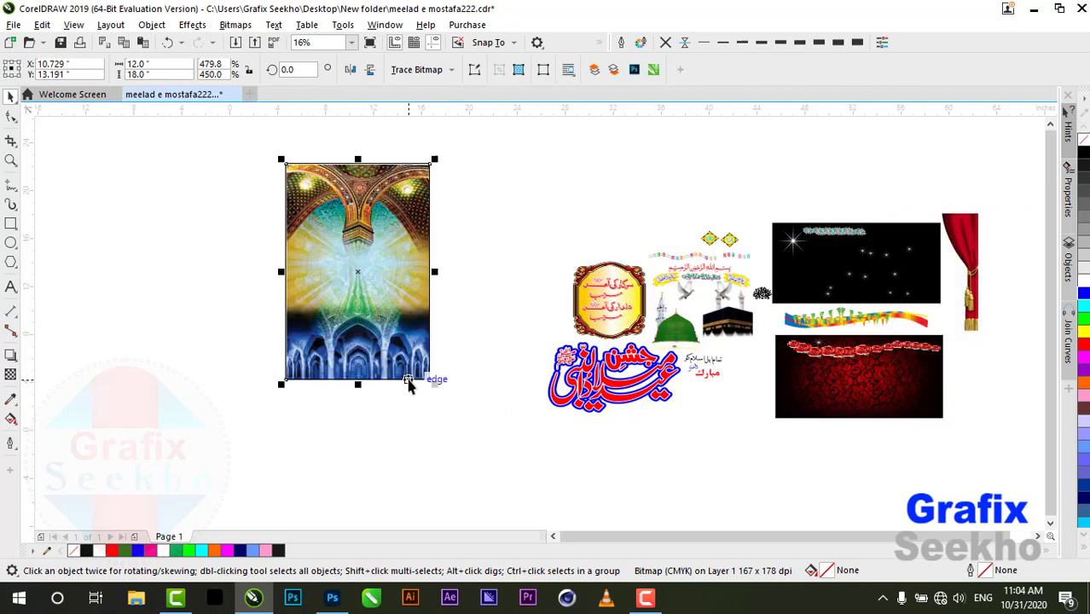
drag(364, 280, 244, 290)
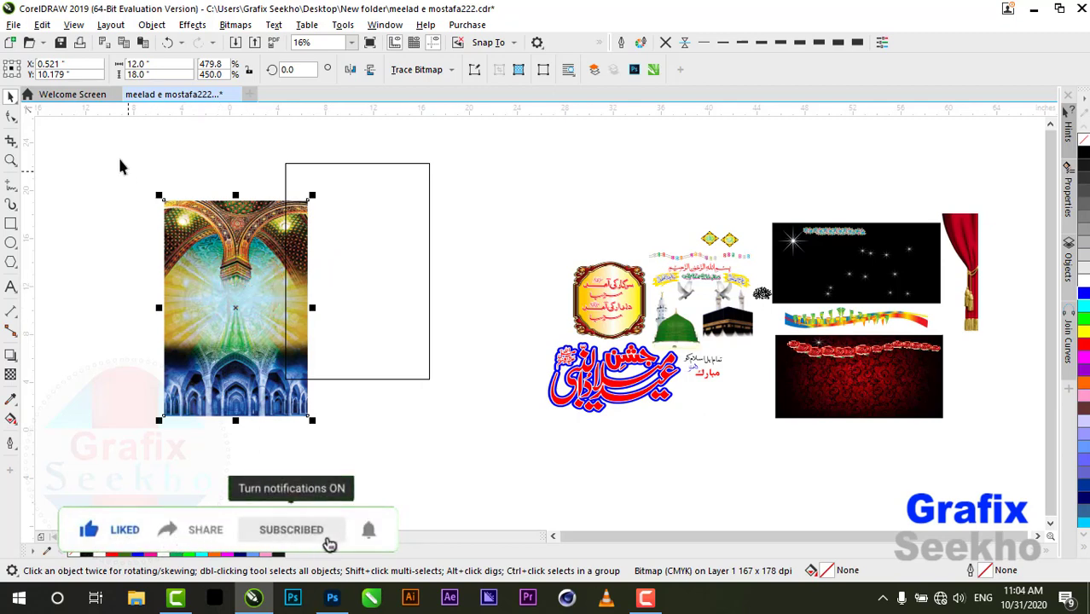
drag(124, 128, 494, 477)
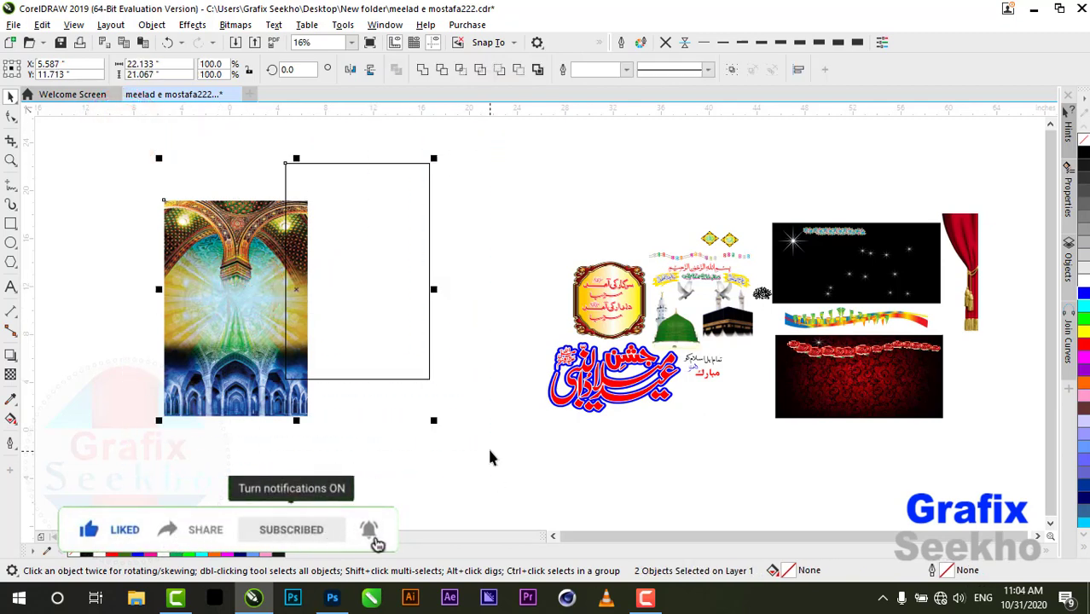
key(c)
key(e)
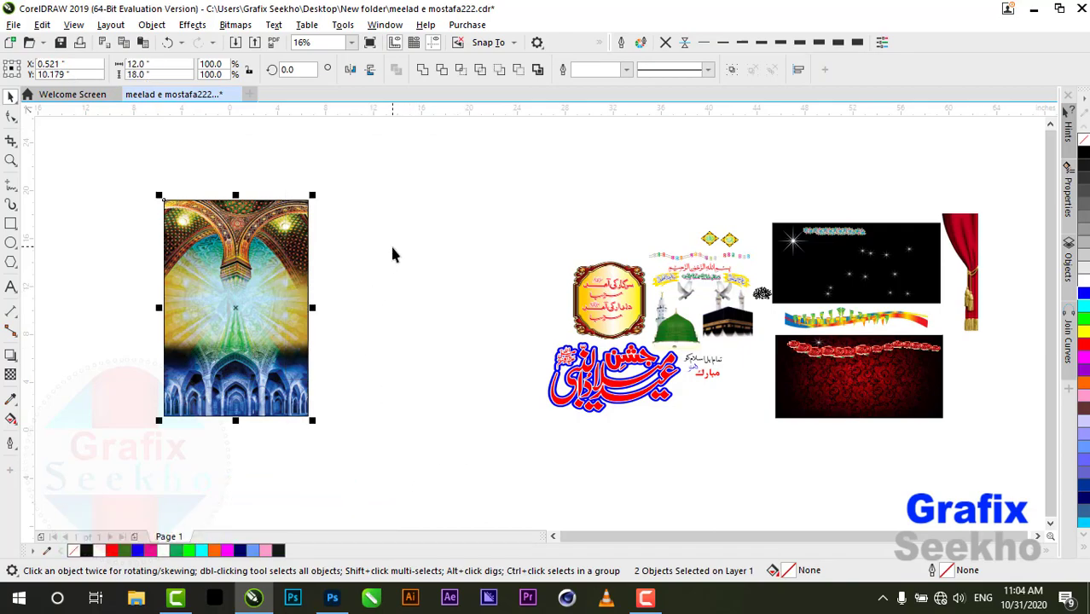
key(p)
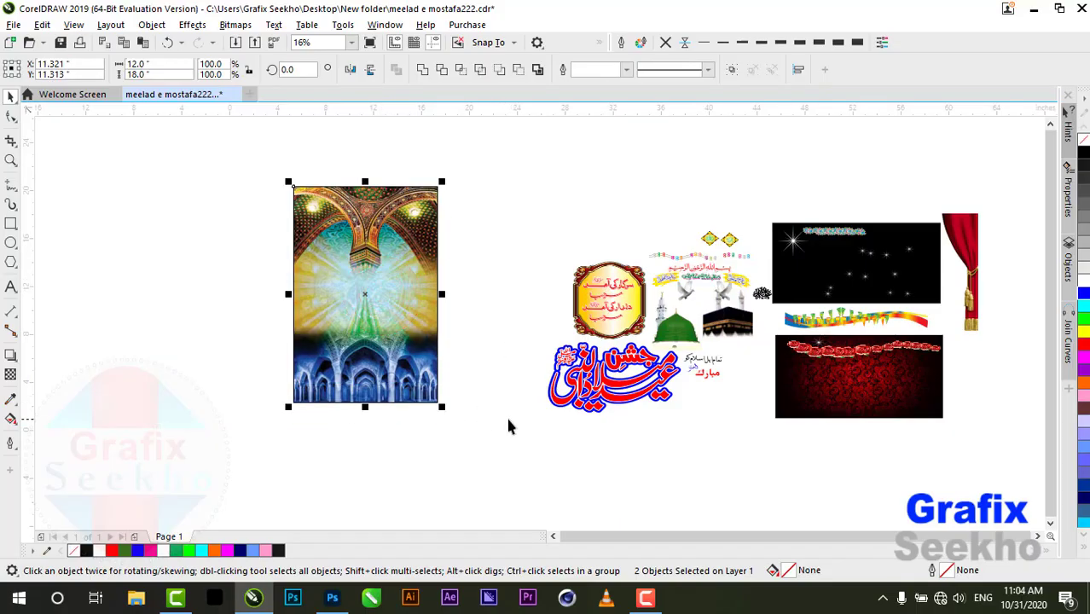
- Shorten the rectangle from its top edge to 9 inches high, covering the background's lower half, and enable snapping to guidelines
click(365, 186)
drag(367, 182, 364, 235)
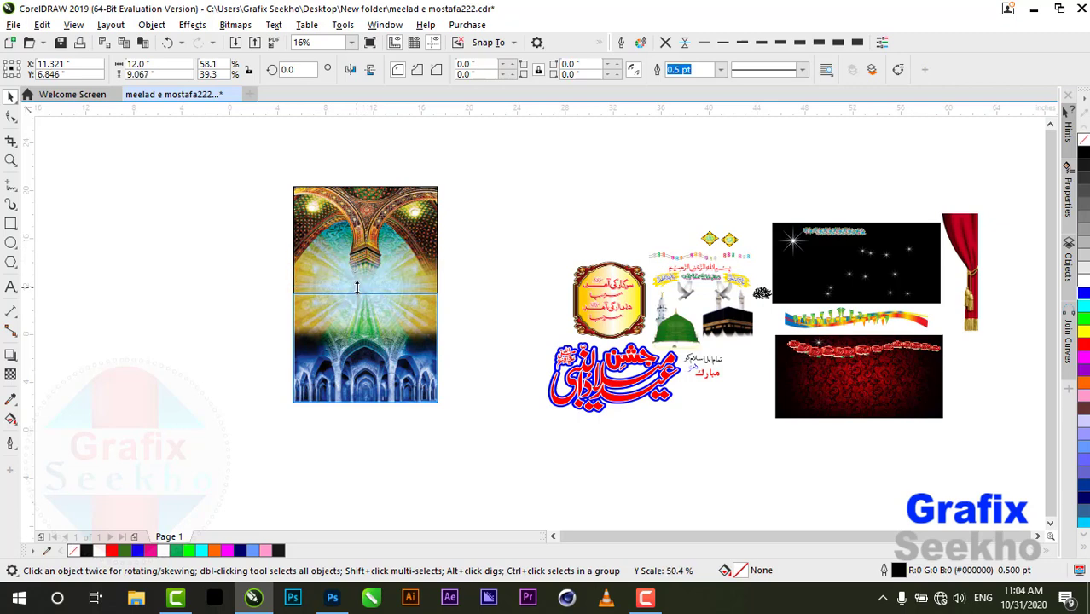
drag(365, 293, 365, 292)
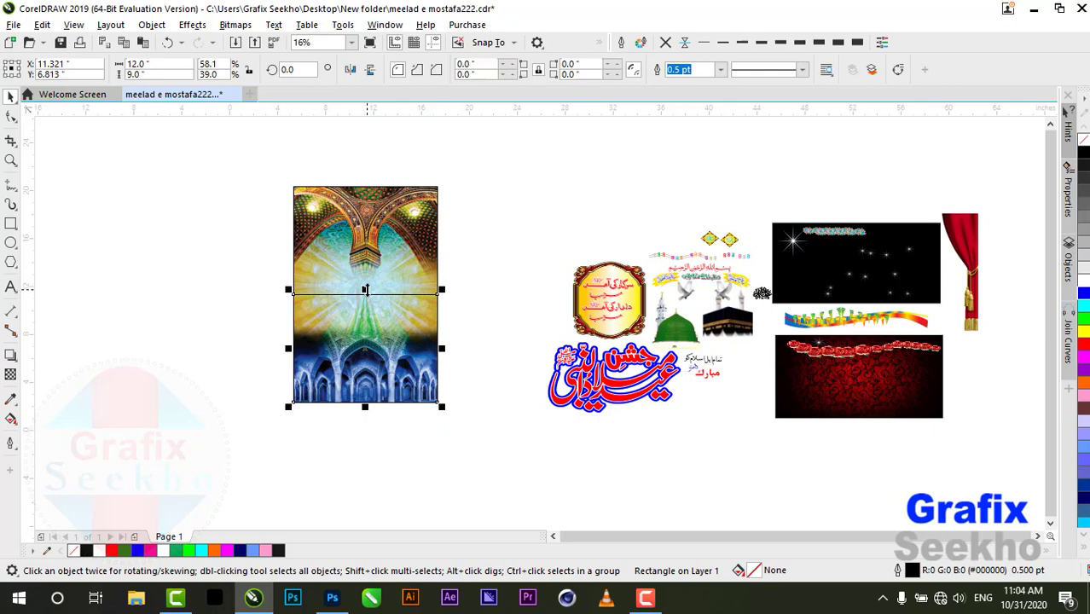
click(515, 43)
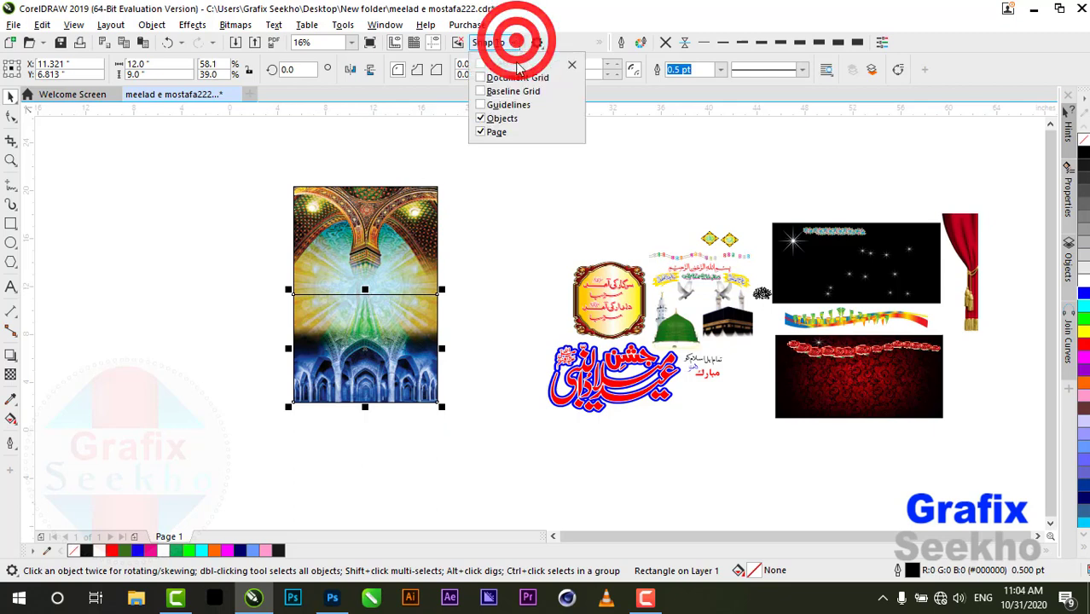
click(480, 107)
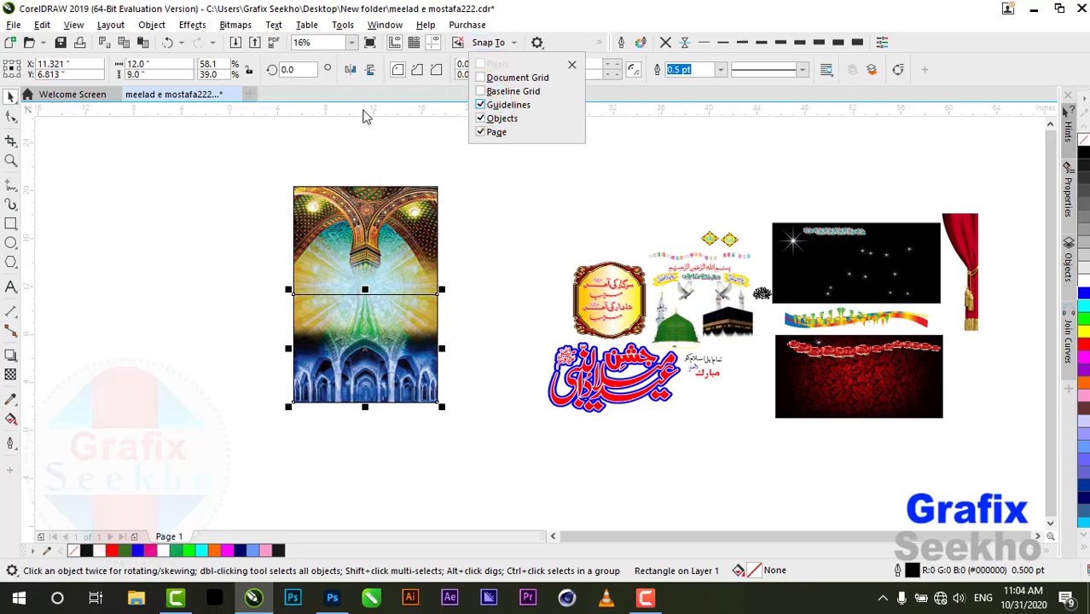
drag(367, 111, 396, 188)
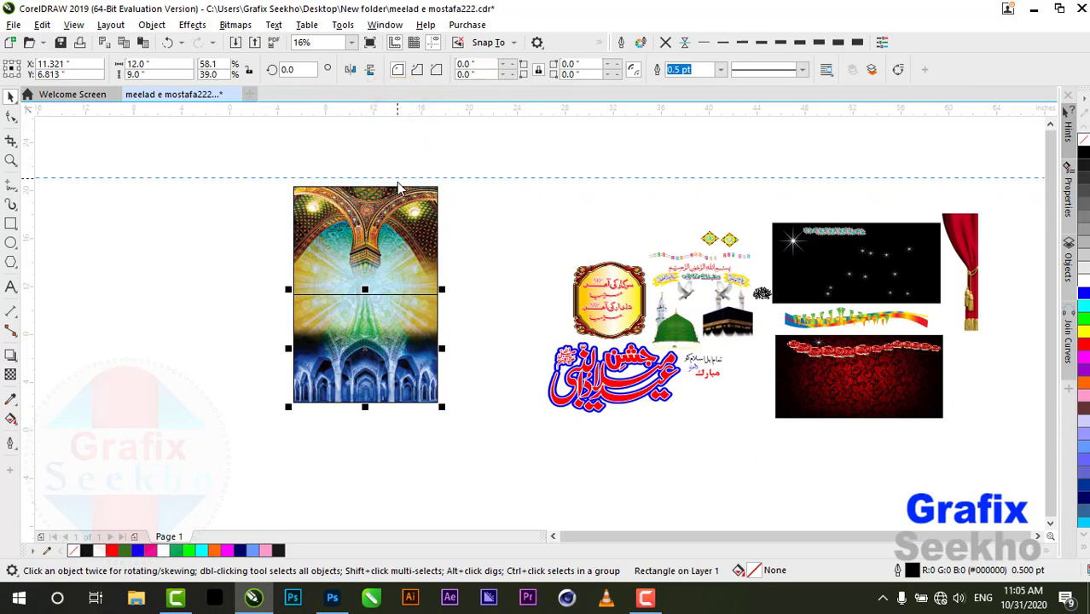
click(413, 142)
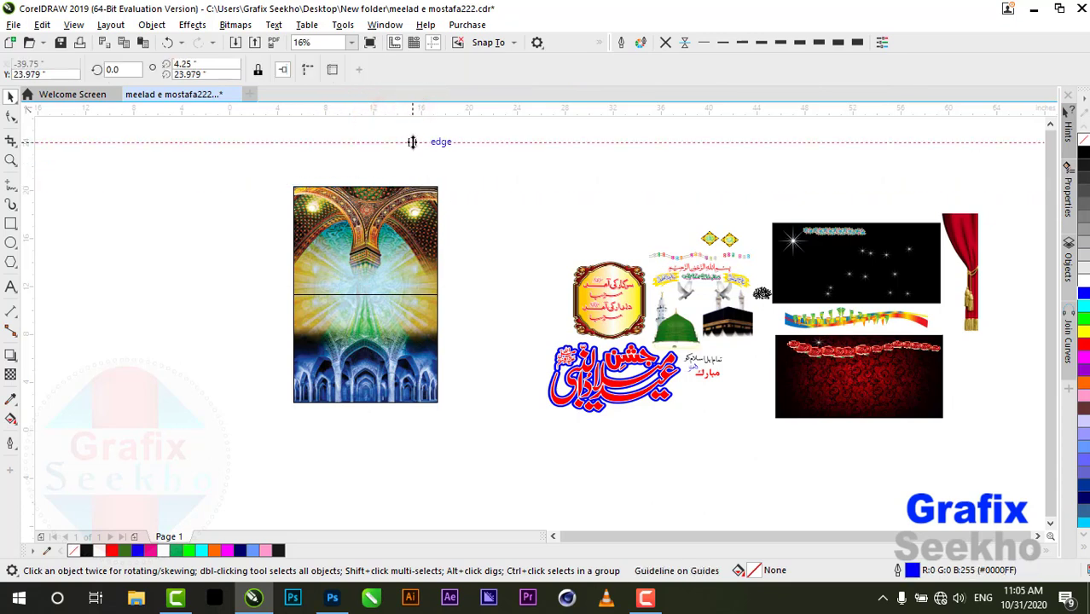
key(Delete)
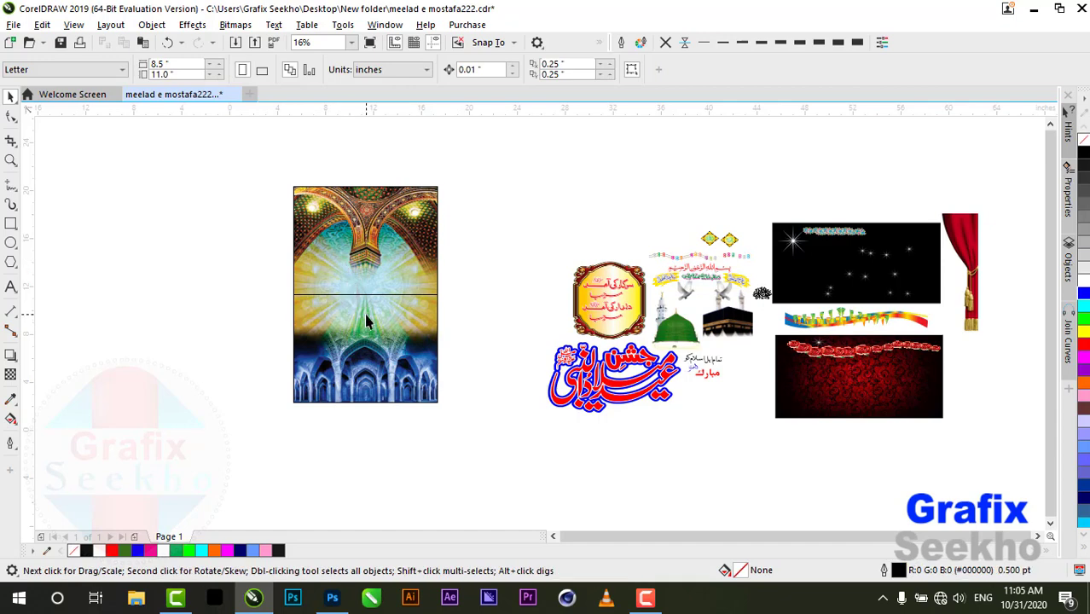
- Convert the rectangle over the background's lower half to curves for node editing
click(365, 315)
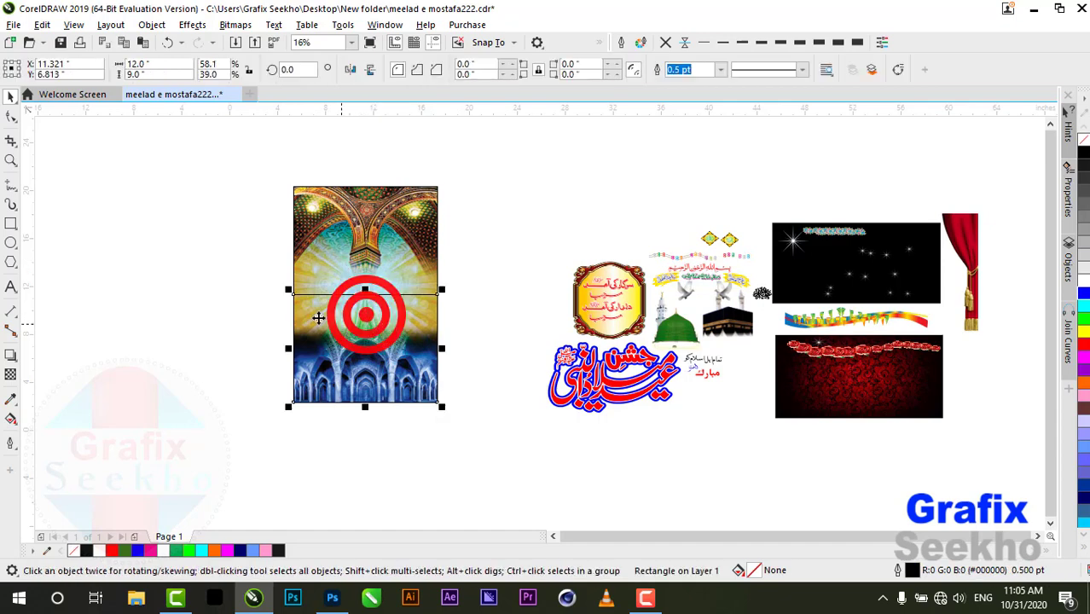
click(12, 118)
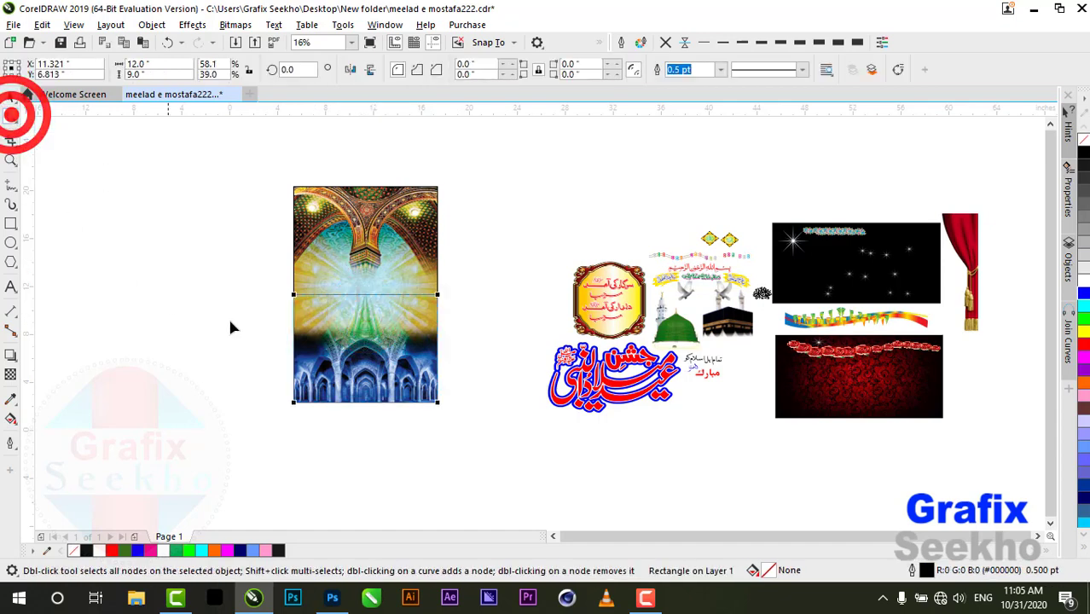
right_click(341, 316)
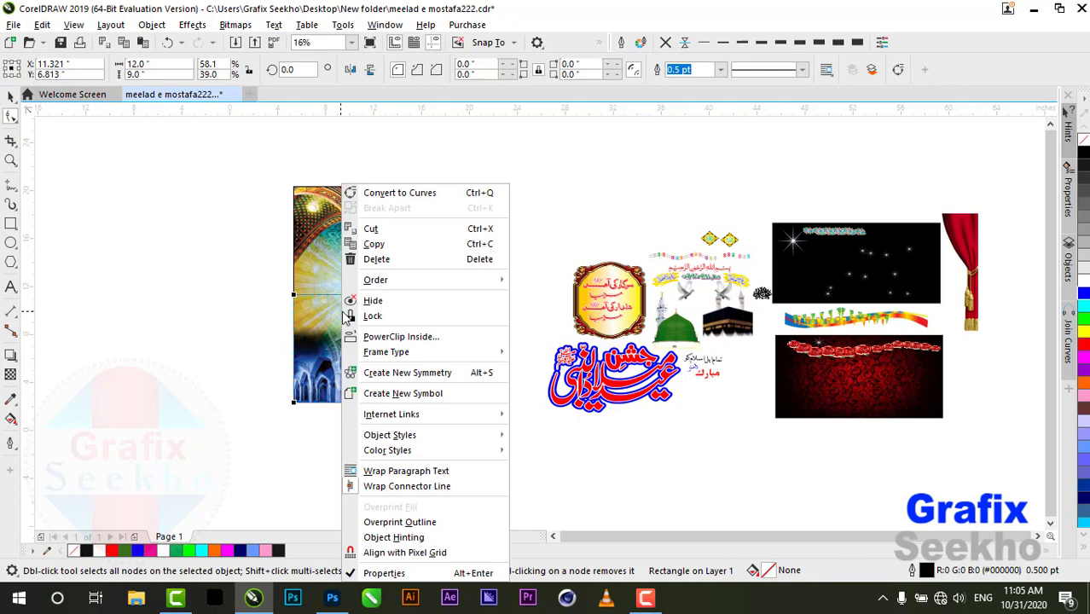
click(383, 194)
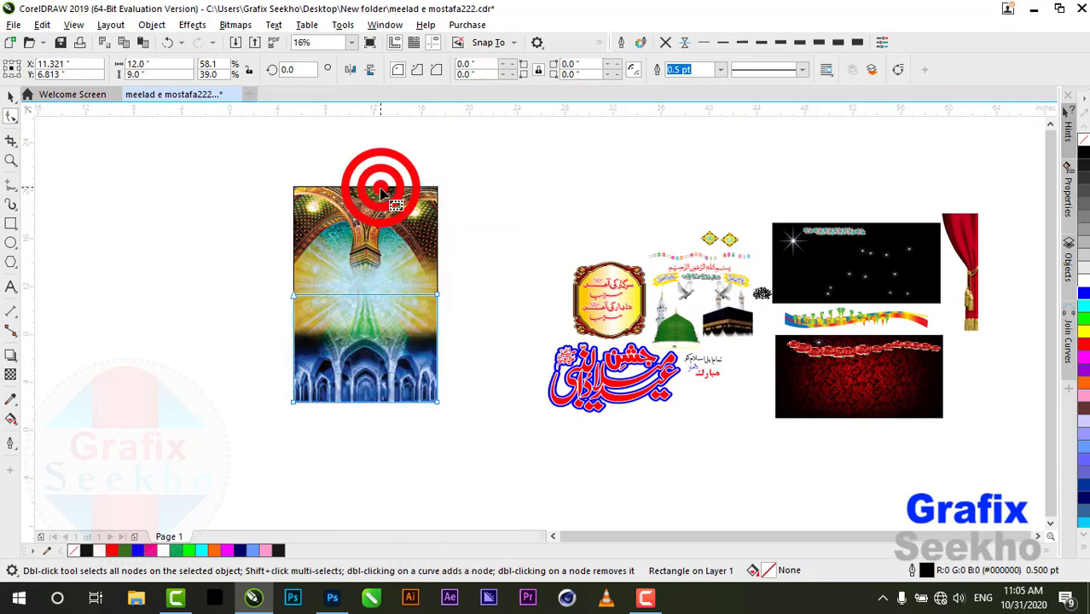
- Convert the shape's top edge to a curve, bend it into a gentle wave, and reduce the shape's height to about 8.27 inches
click(438, 296)
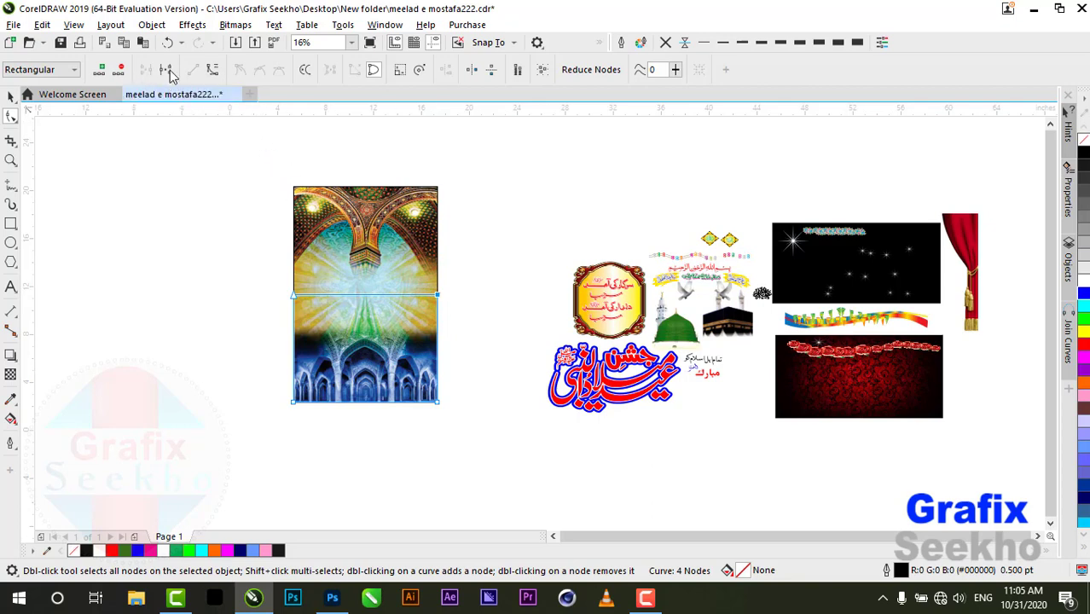
click(212, 72)
drag(339, 299, 401, 326)
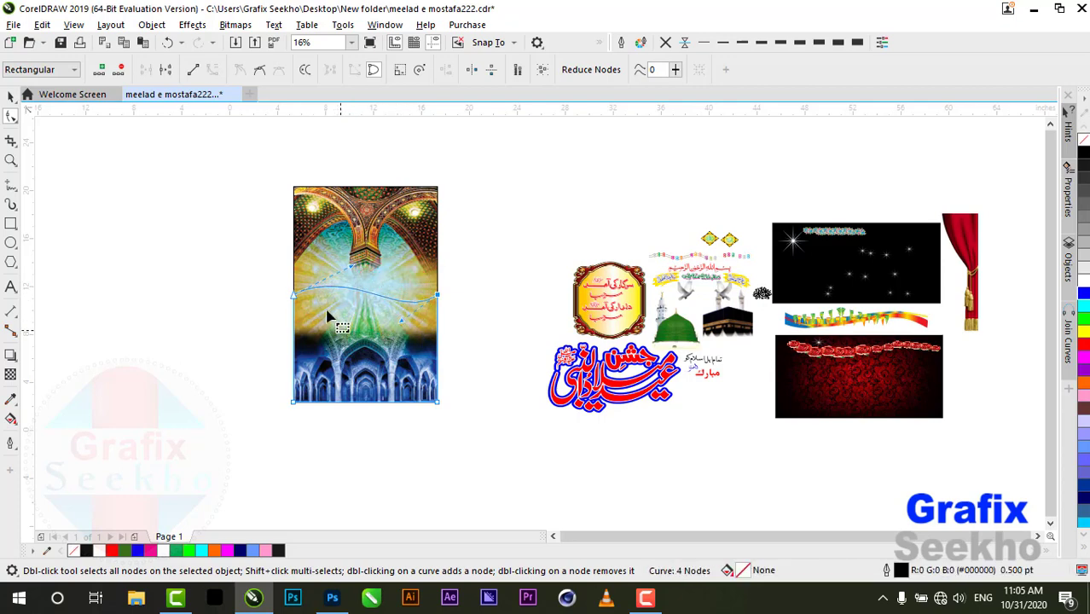
click(11, 97)
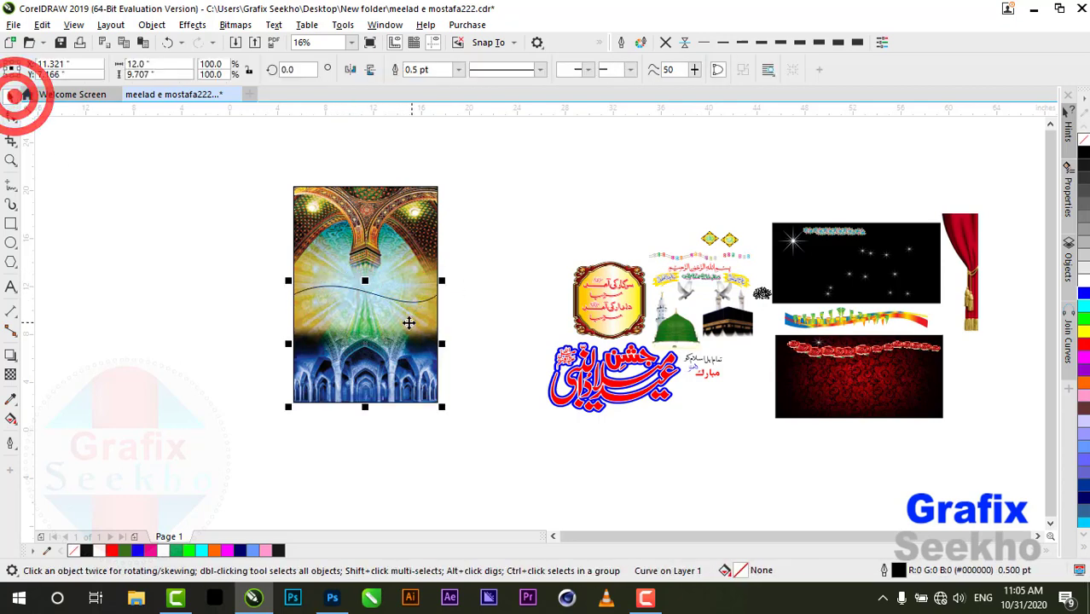
drag(365, 282, 365, 298)
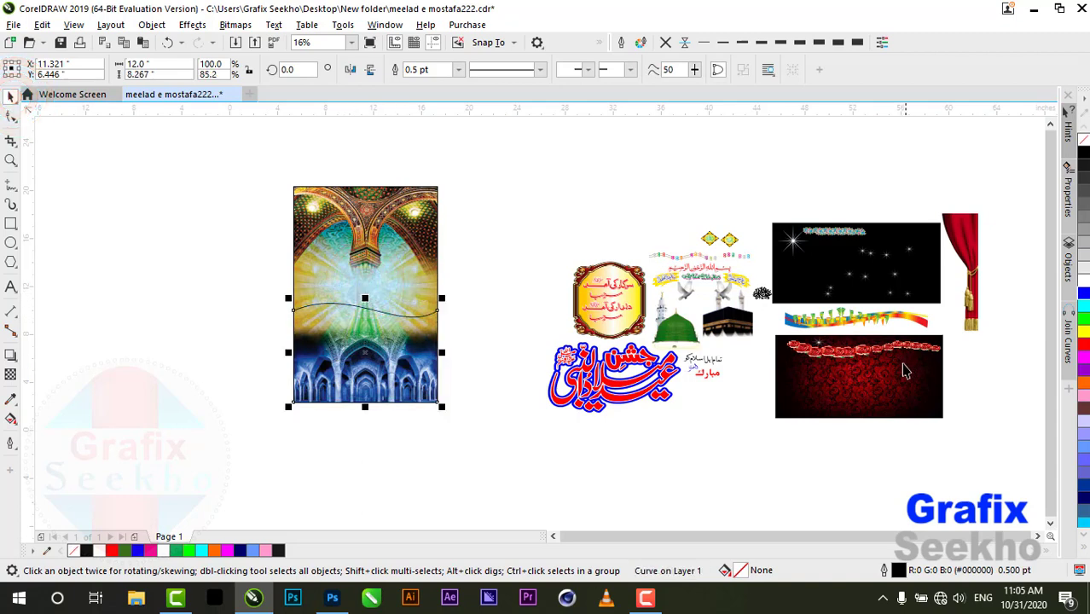
- PowerClip the red floral pattern image, without its rose garland, inside the wavy shape over the background's lower half
drag(855, 386, 786, 437)
right_click(786, 437)
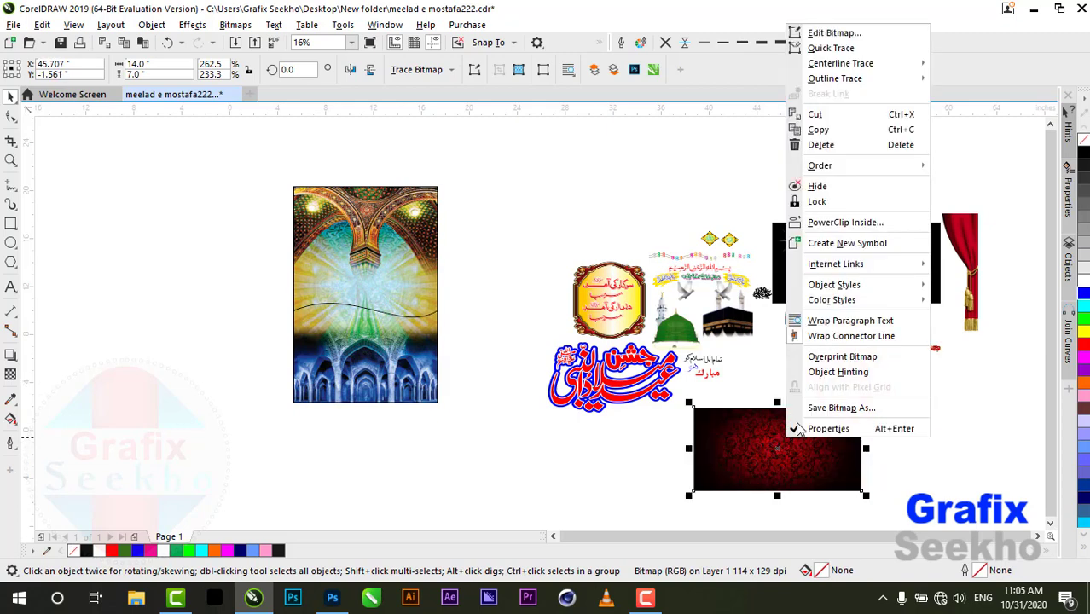
click(833, 223)
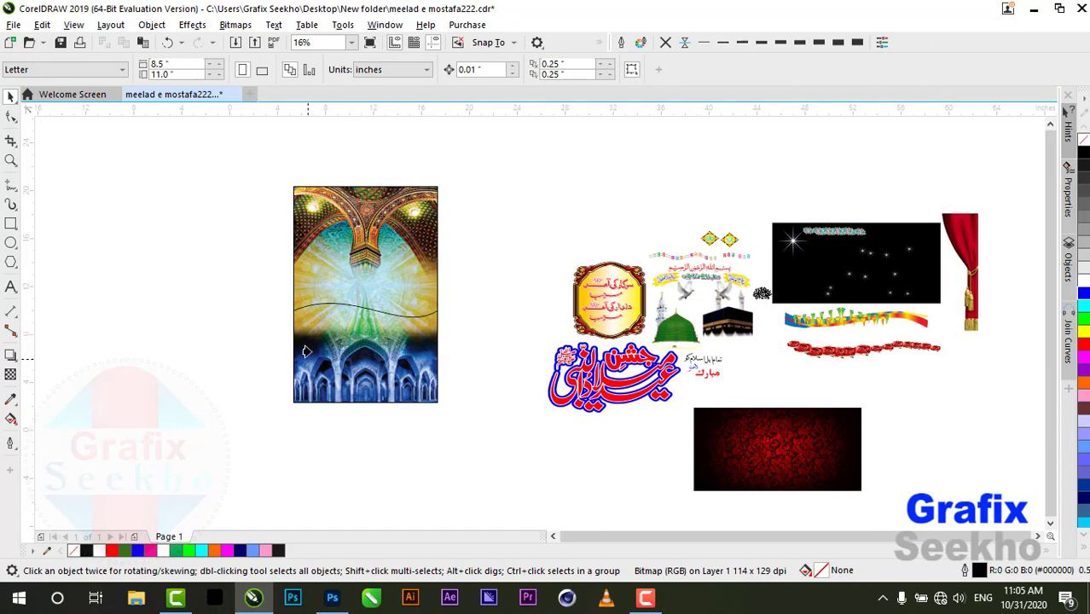
click(298, 328)
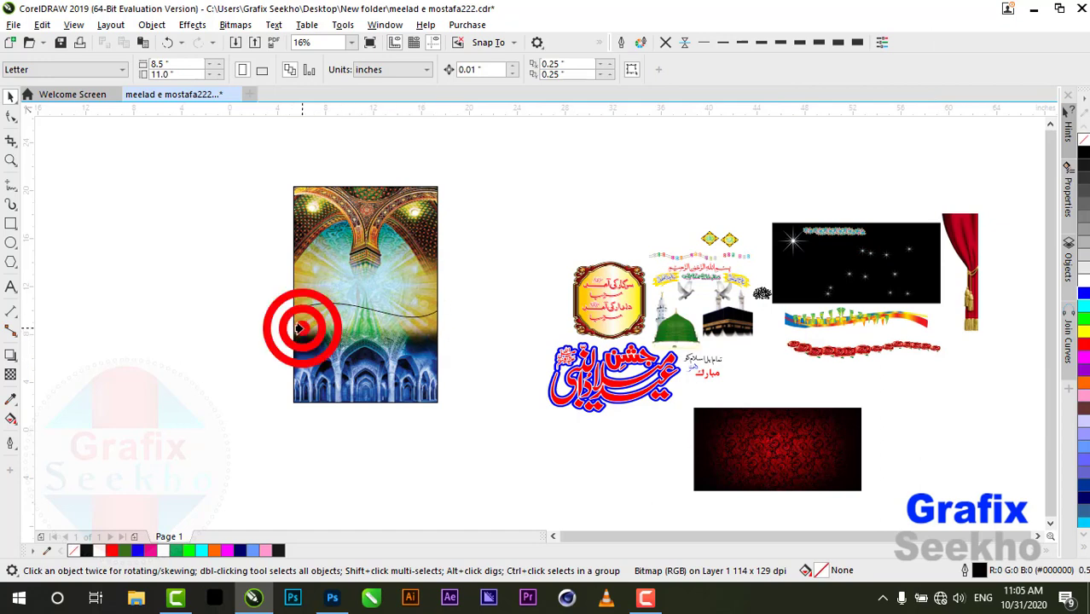
- Stretch the clipped red pattern to fill the wavy panel, enlarging it to about 19.07 by 11.07 inches, and finish editing the PowerClip
click(207, 133)
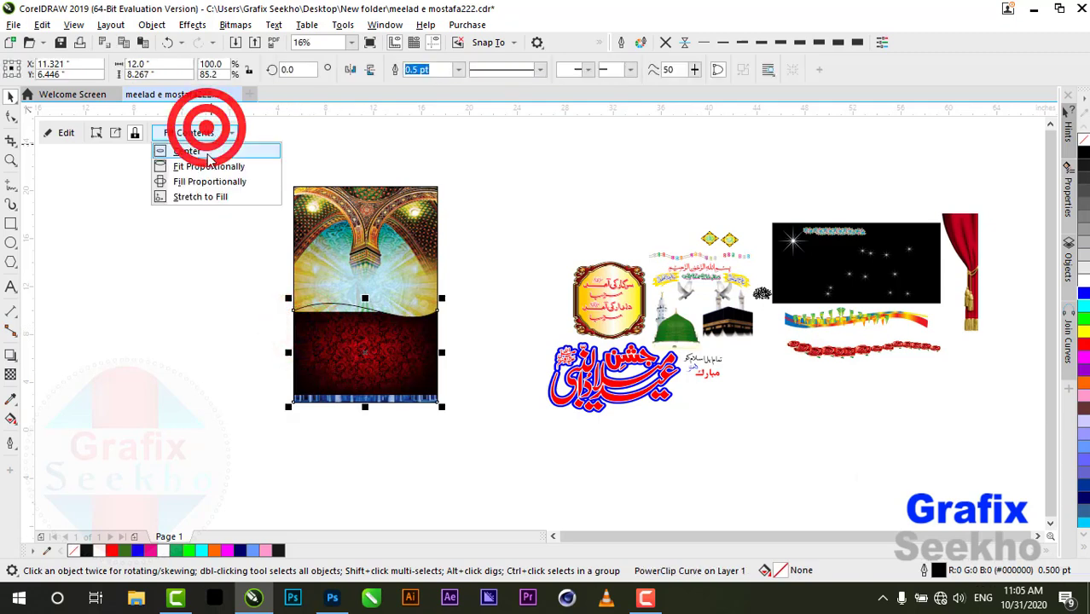
click(191, 196)
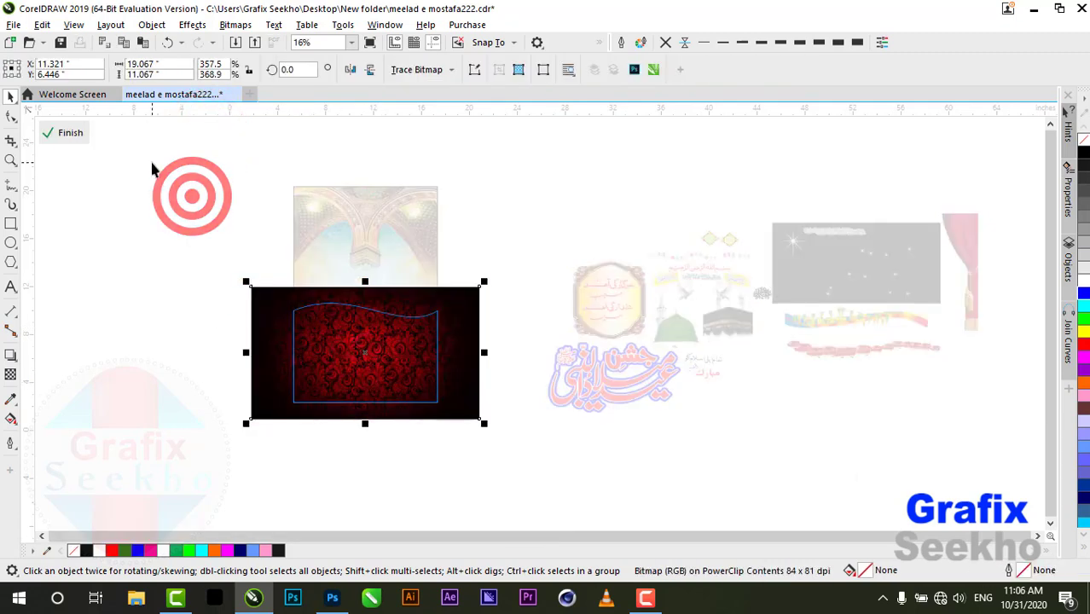
click(73, 132)
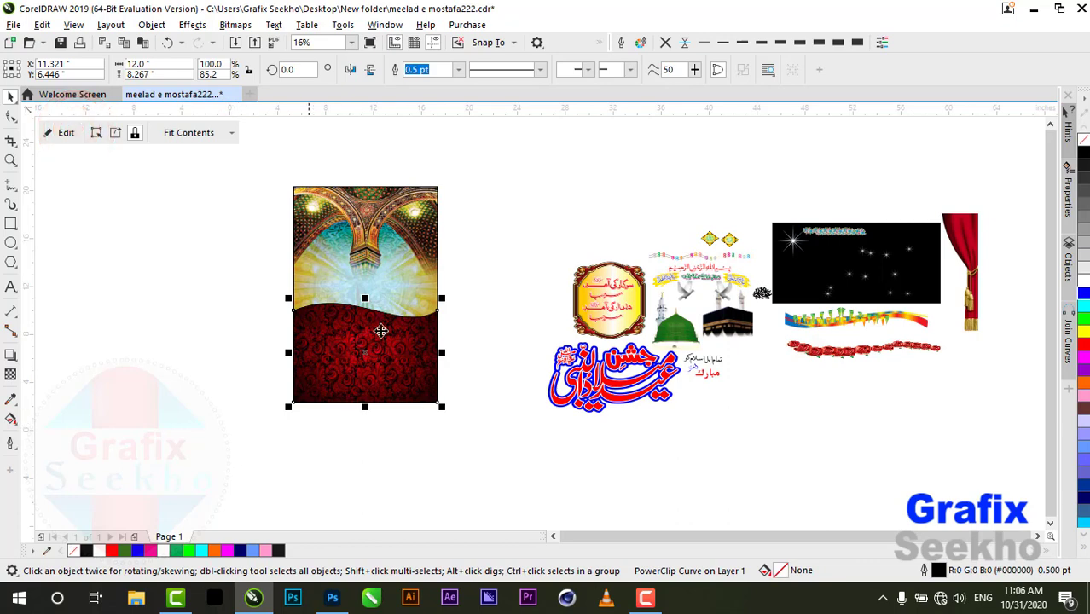
drag(273, 170, 500, 441)
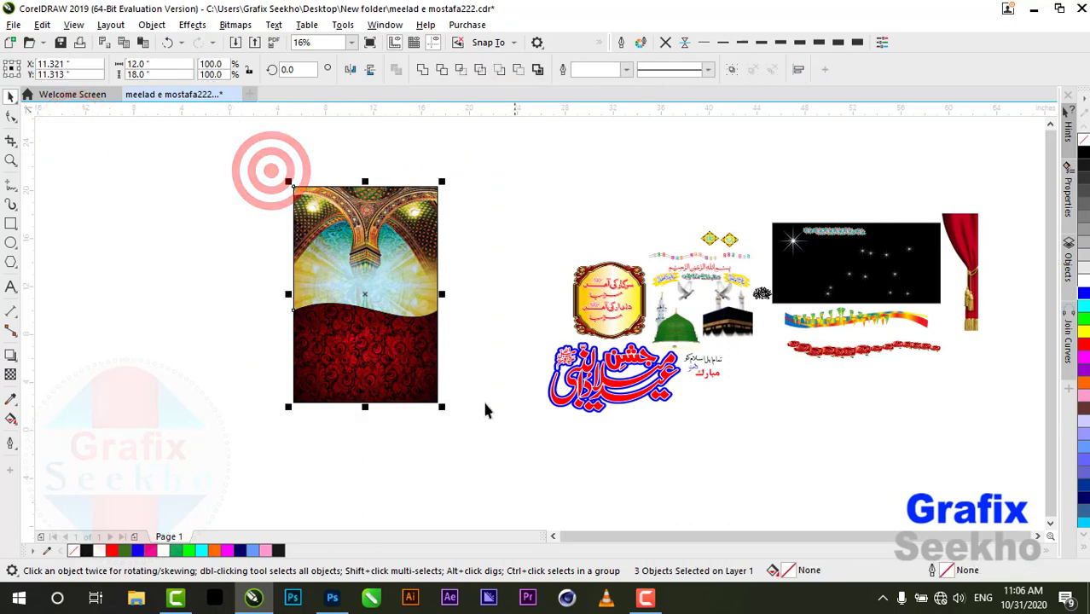
click(199, 284)
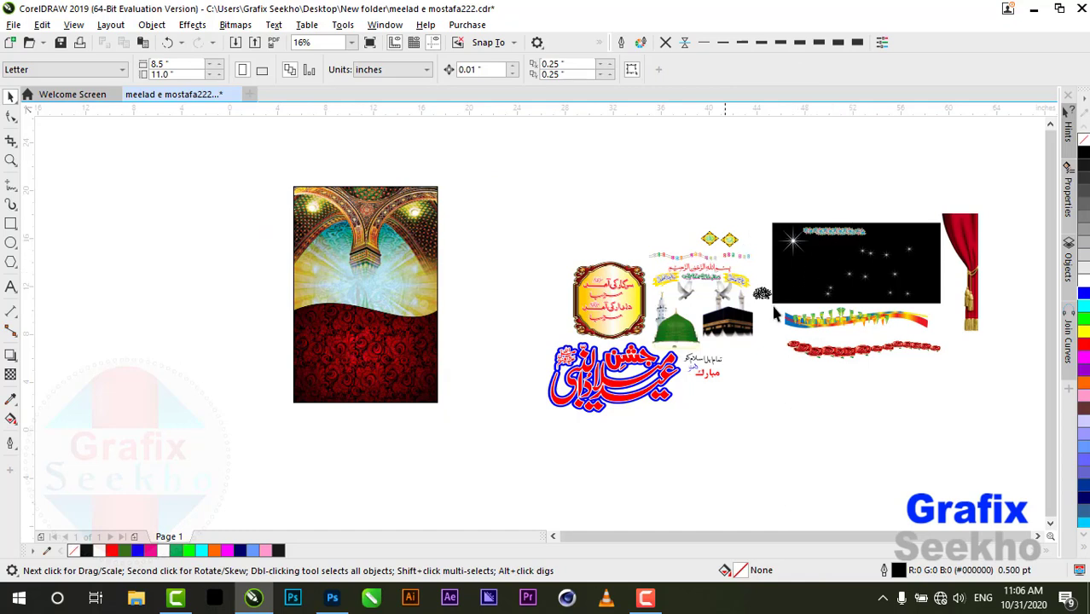
- Bring the red rose garland over to the panel's wavy upper edge and mirror it vertically
mouse_move(816, 359)
mouse_down()
mouse_move(487, 312)
mouse_move(339, 313)
mouse_up()
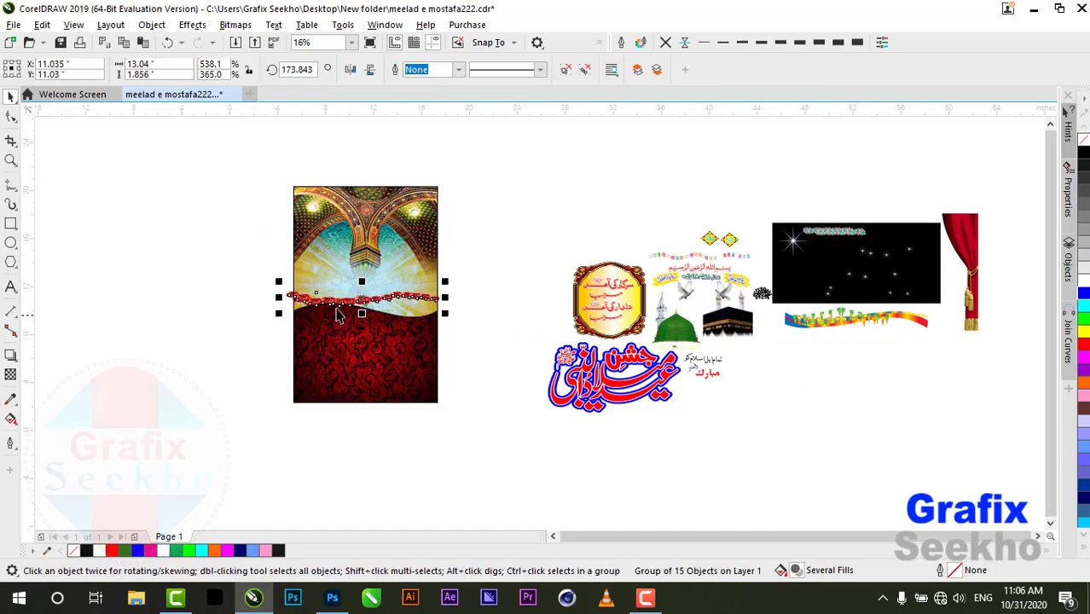
click(369, 70)
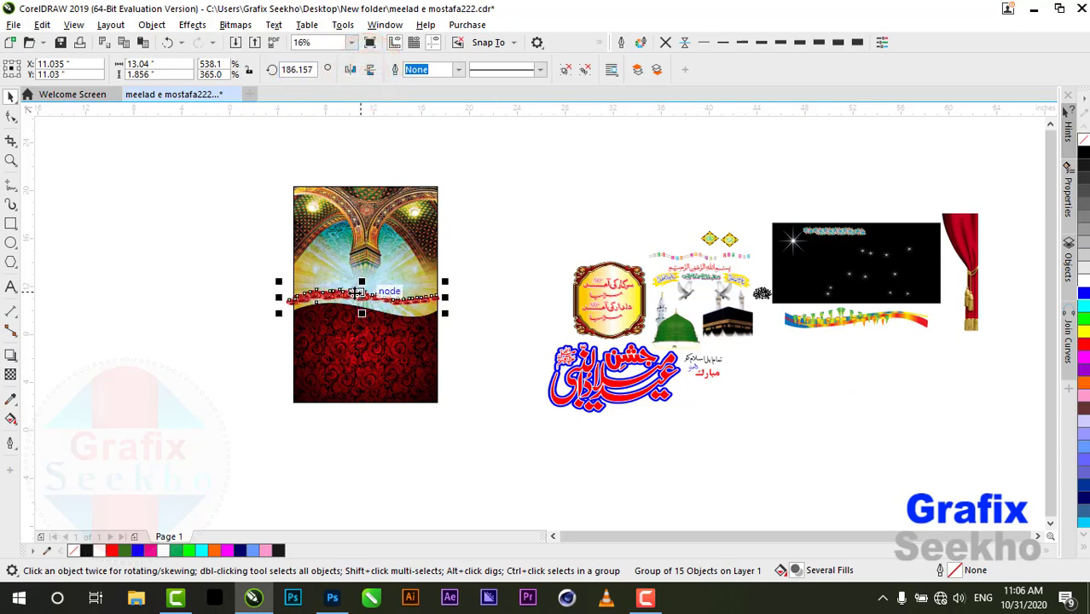
click(168, 42)
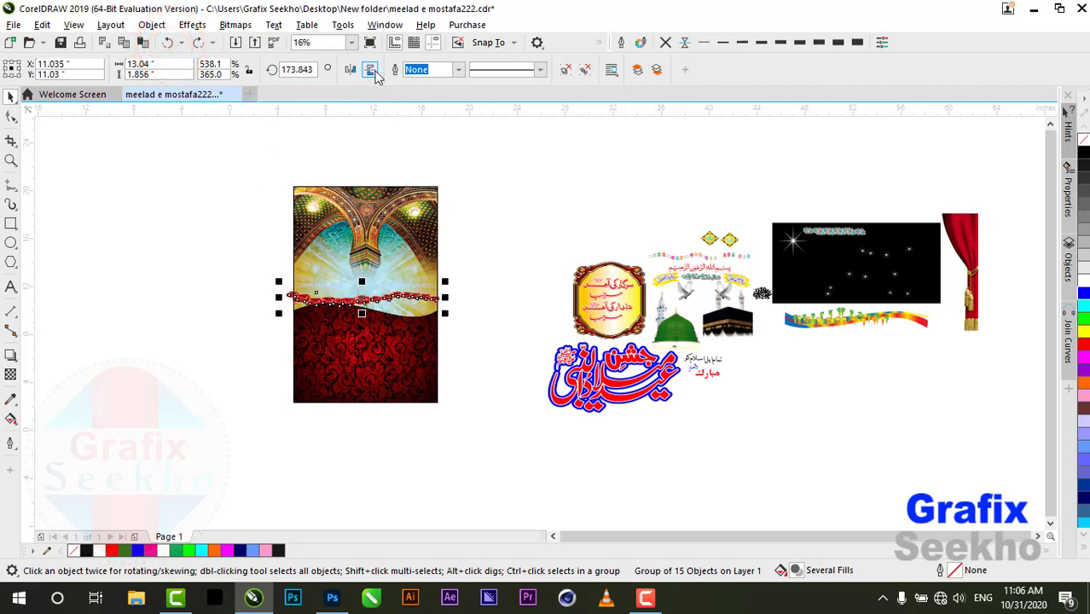
click(372, 70)
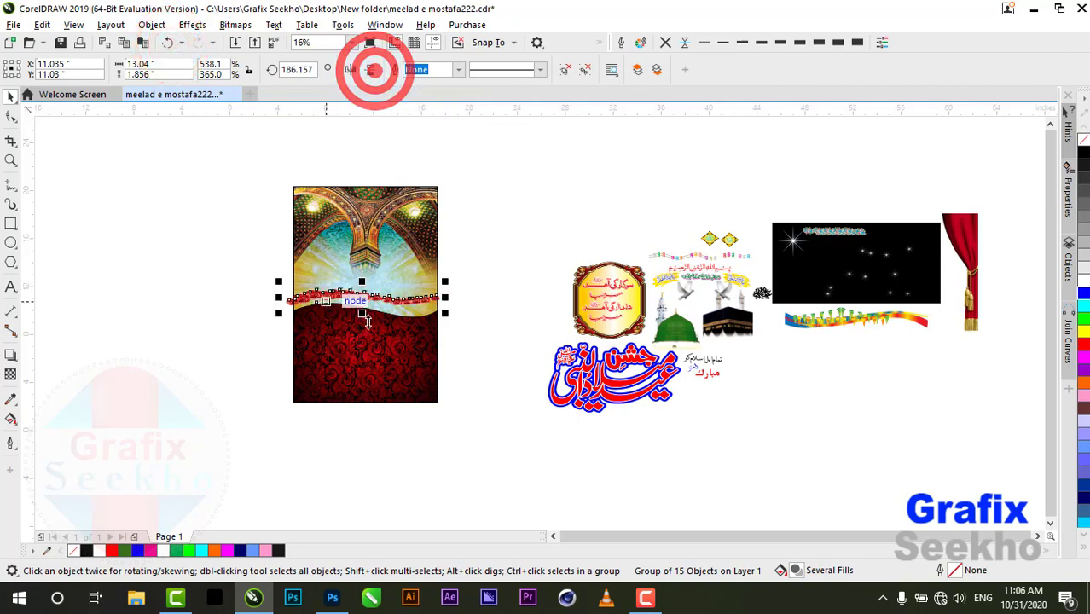
- Position the rose garland along the red panel's wavy upper edge so that it follows the curve
key(shift+F2)
click(369, 251)
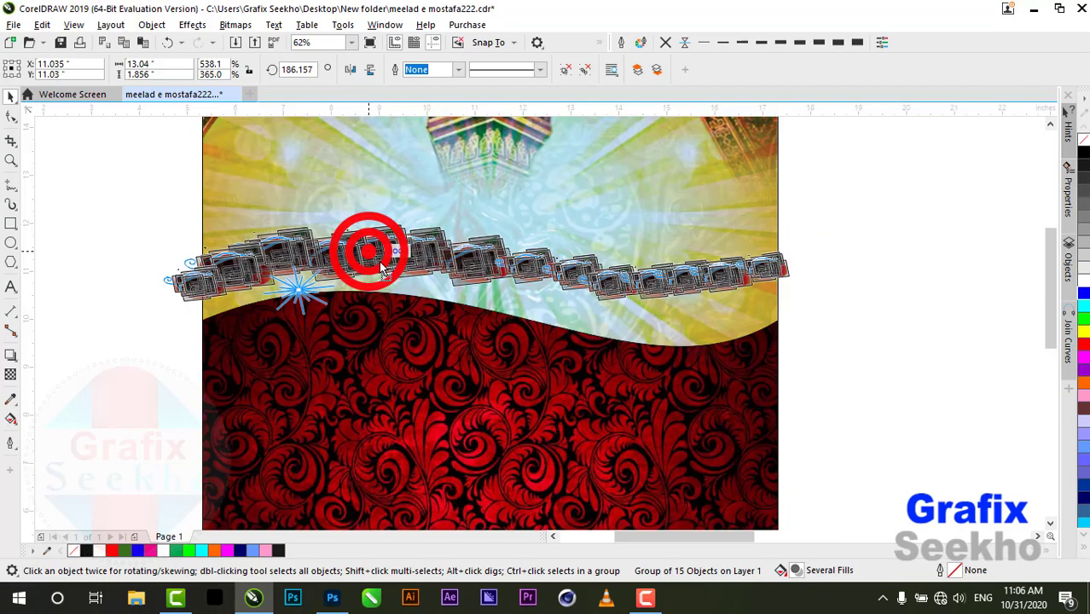
drag(381, 268, 389, 286)
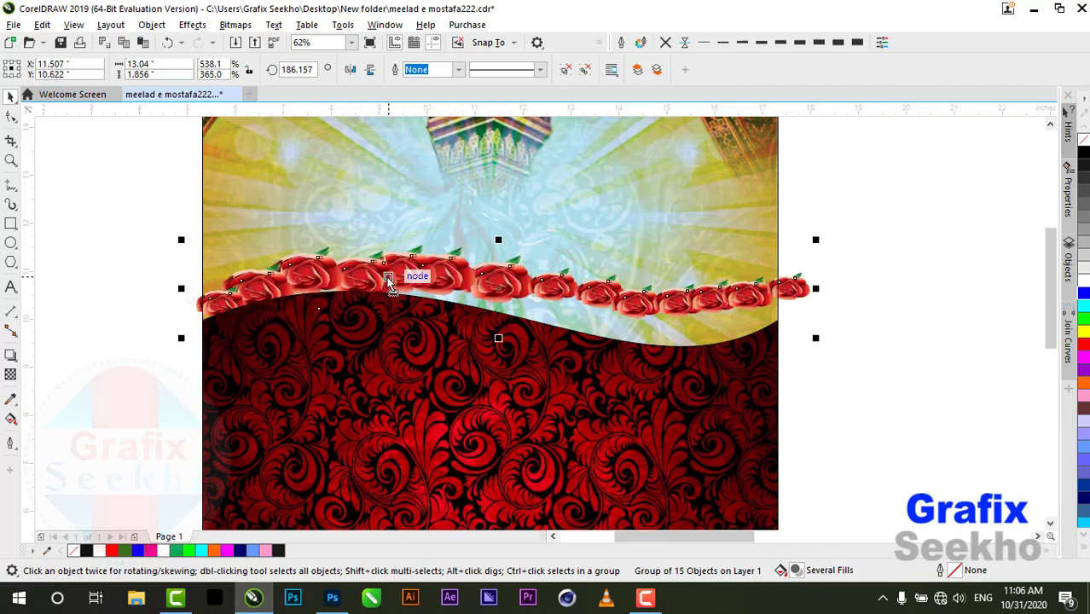
click(505, 284)
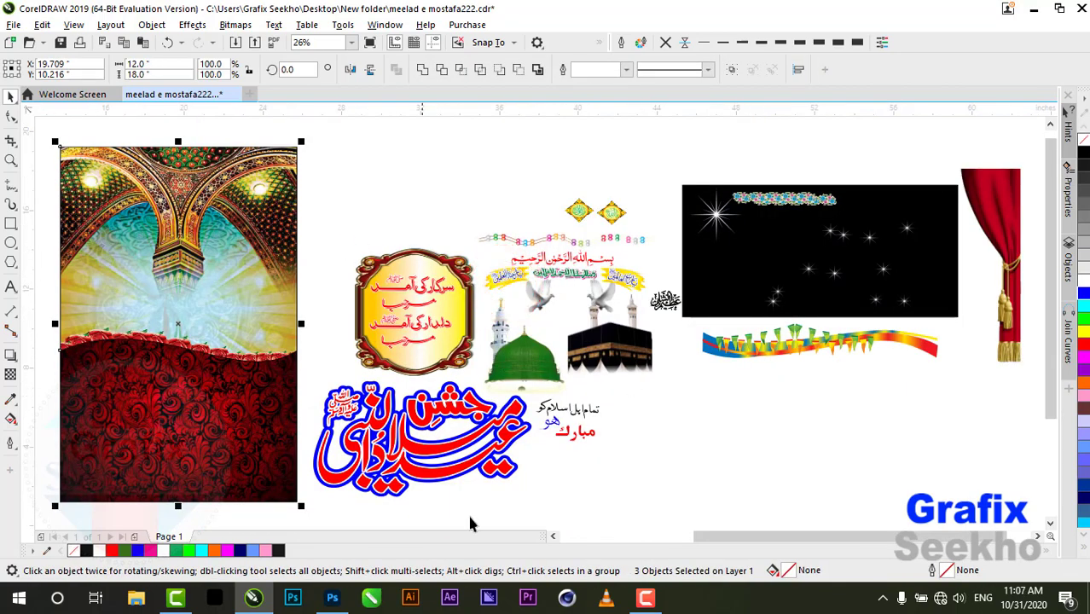
- Move the red curtain image to the upper right corner of the arches background
click(1012, 244)
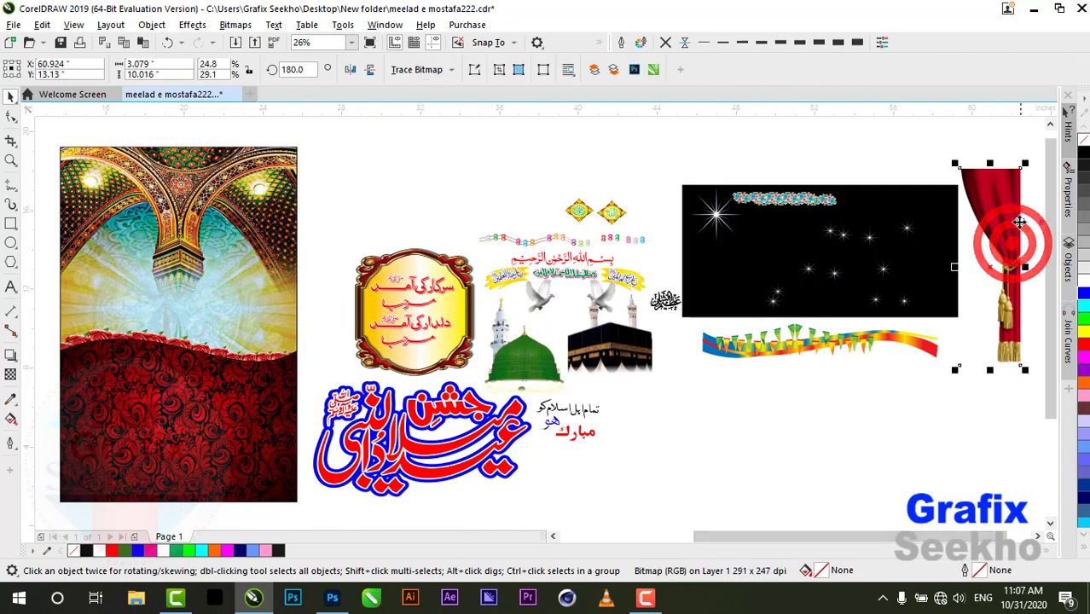
drag(1012, 219, 291, 209)
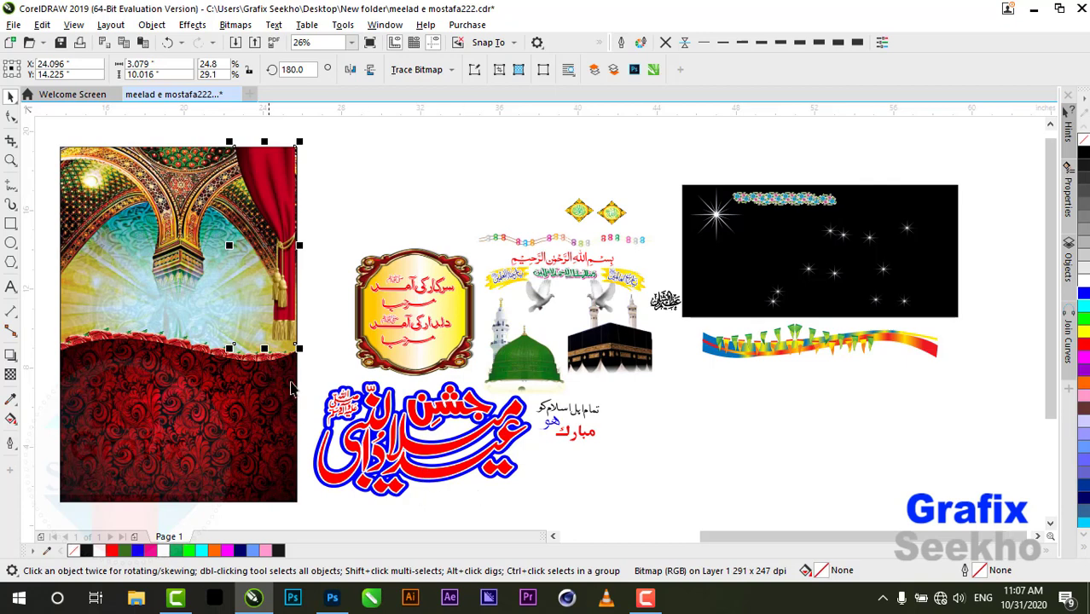
drag(771, 538, 684, 538)
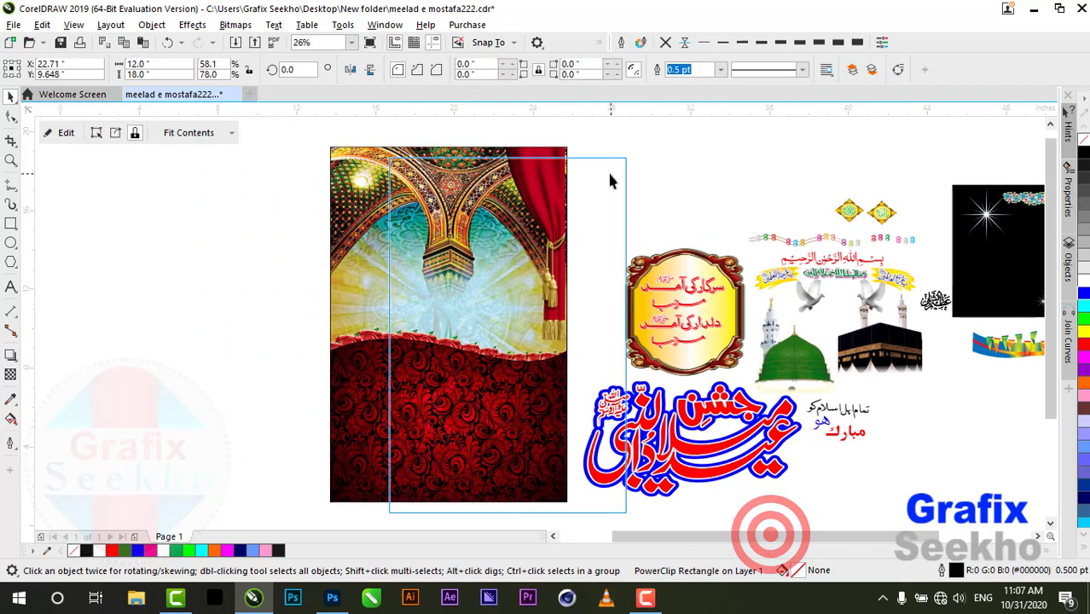
- Reduce the curtain to about 2.4 by 7.81 inches and align it with the background's top and right edges
click(658, 160)
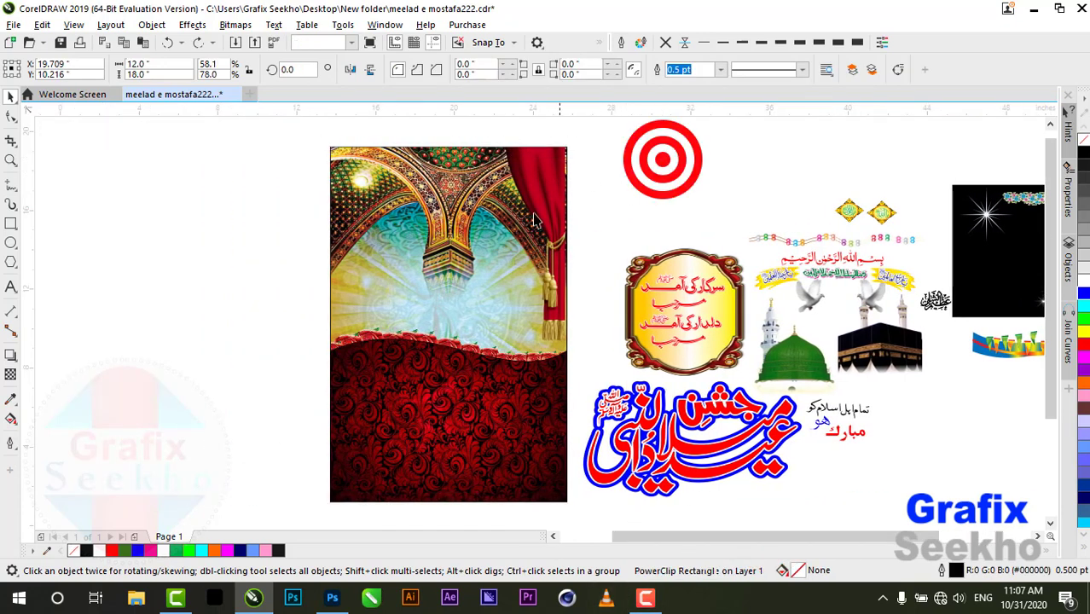
click(546, 189)
click(615, 165)
click(548, 183)
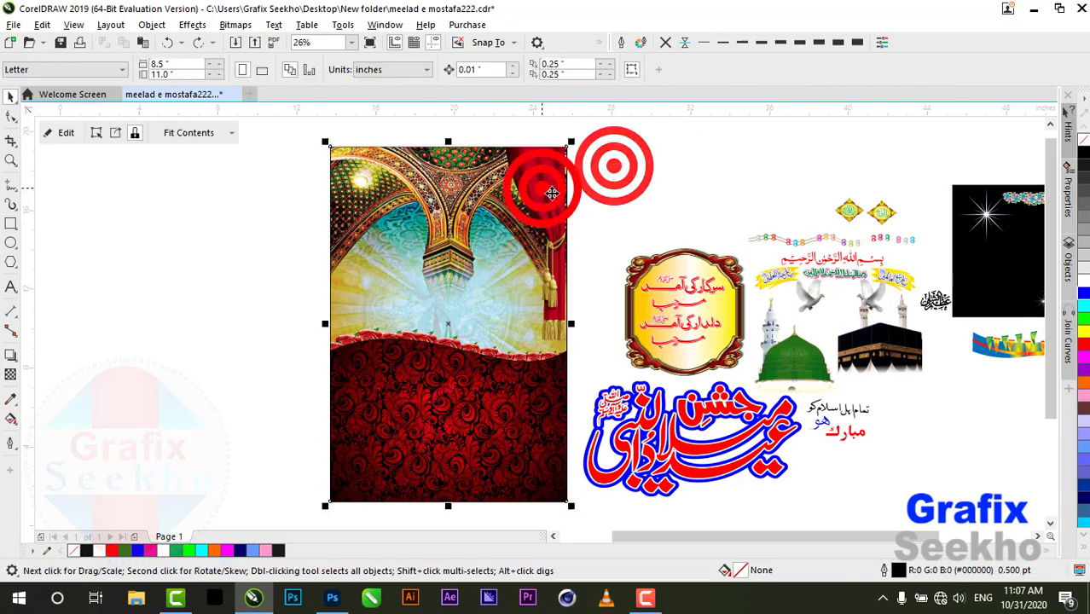
click(539, 199)
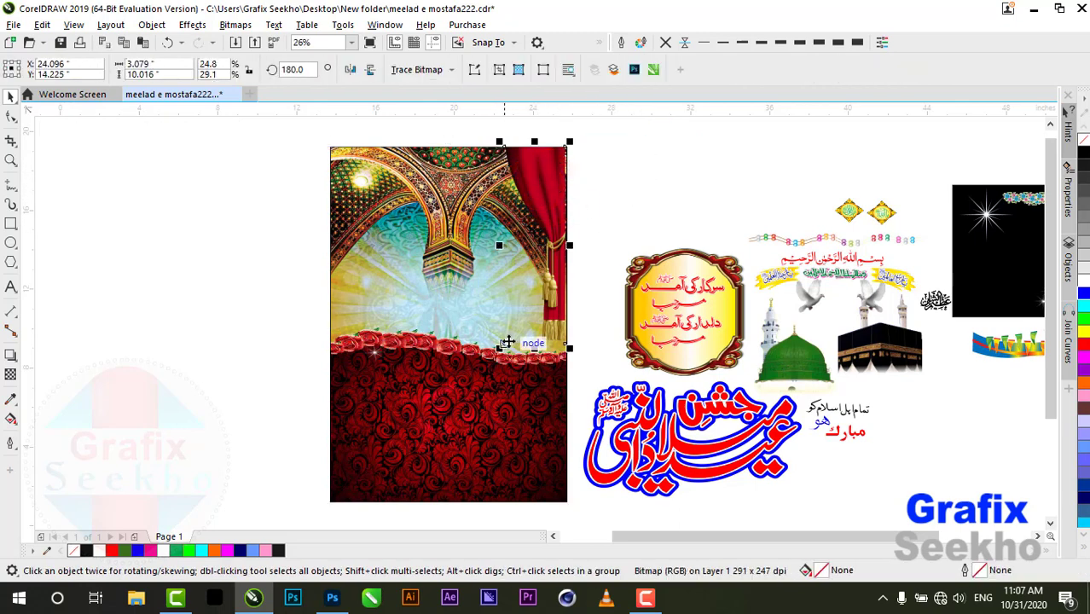
drag(501, 348, 512, 304)
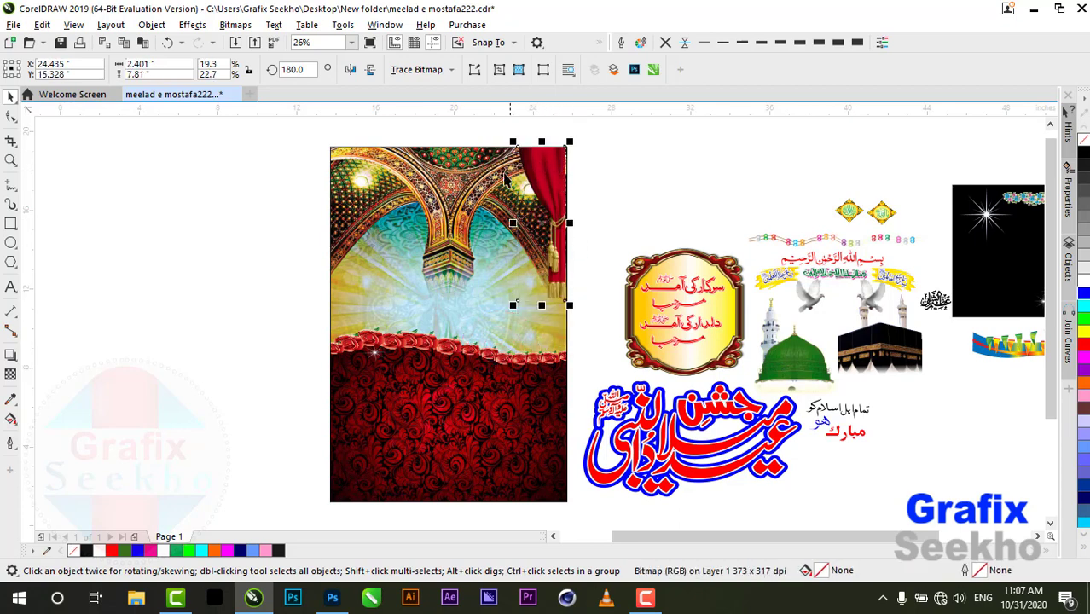
shift+click(408, 220)
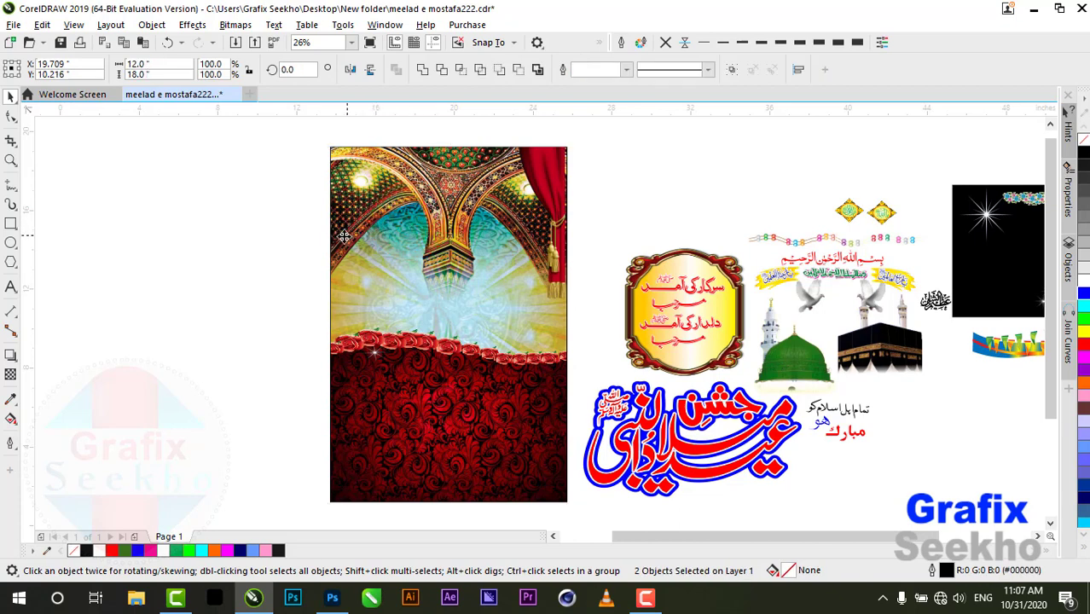
key(r)
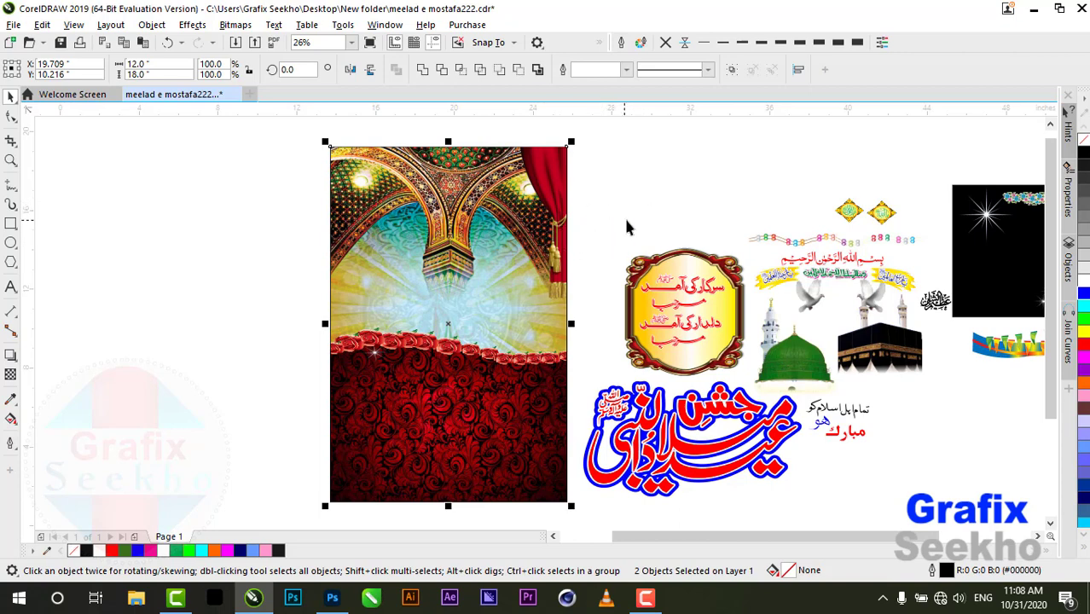
click(633, 176)
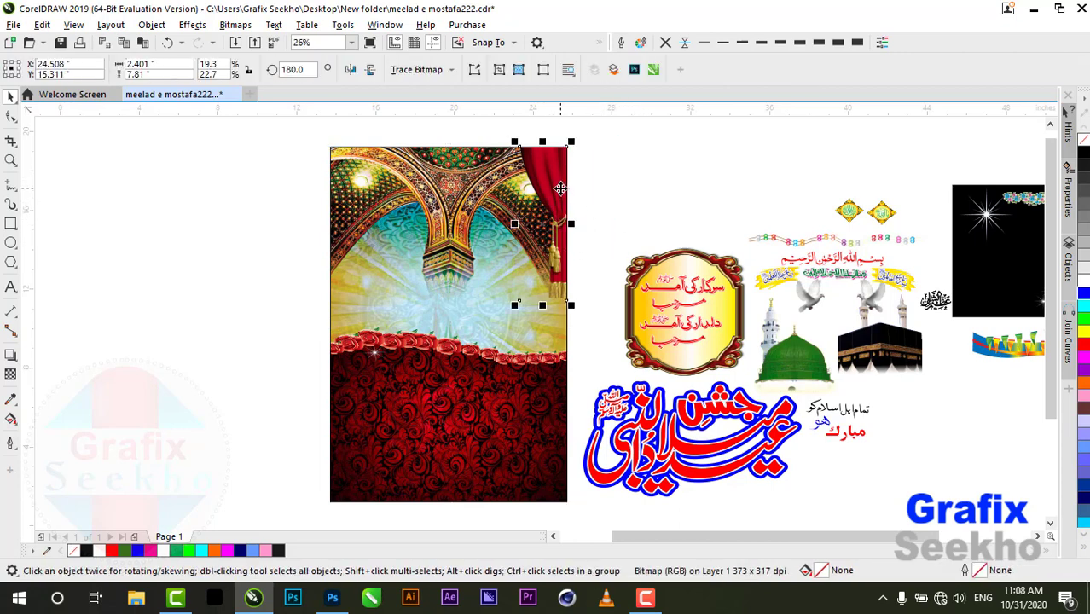
- Duplicate the curtain and align the copy with the background's top and left edges
drag(558, 188, 438, 209)
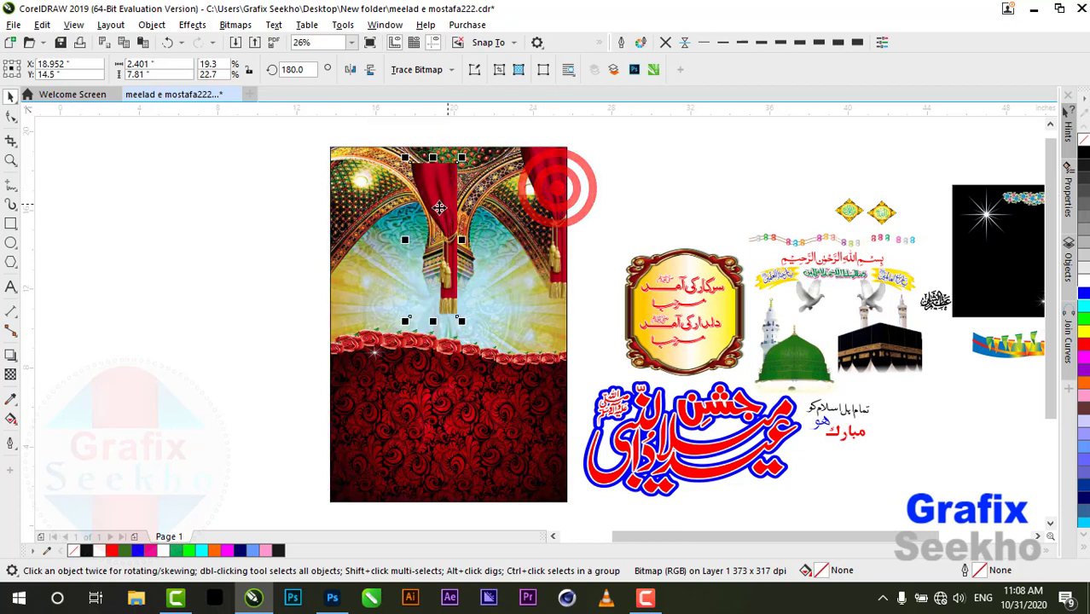
shift+click(346, 186)
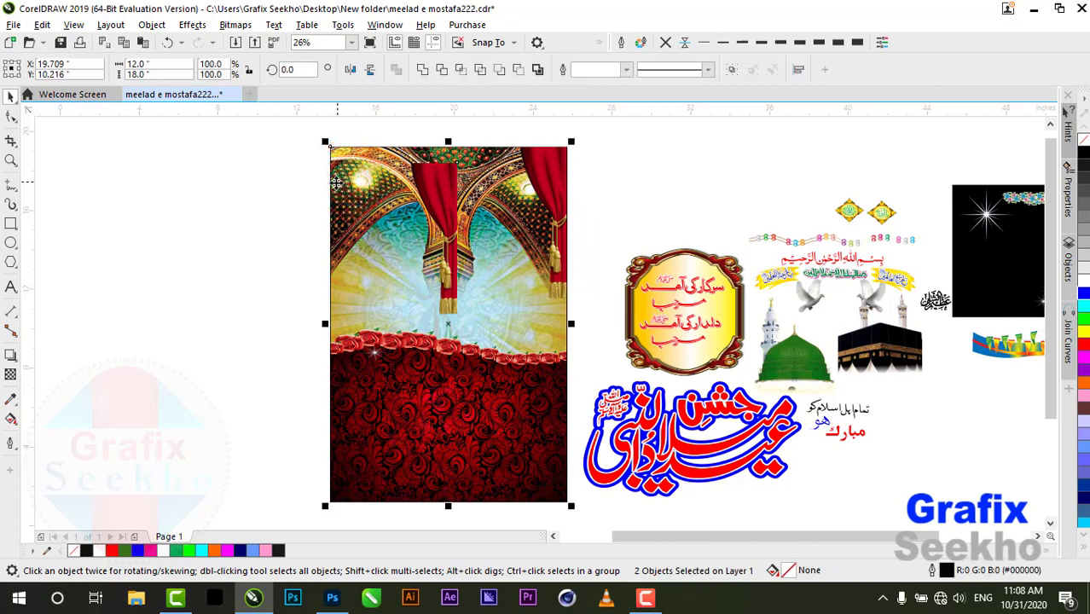
key(t)
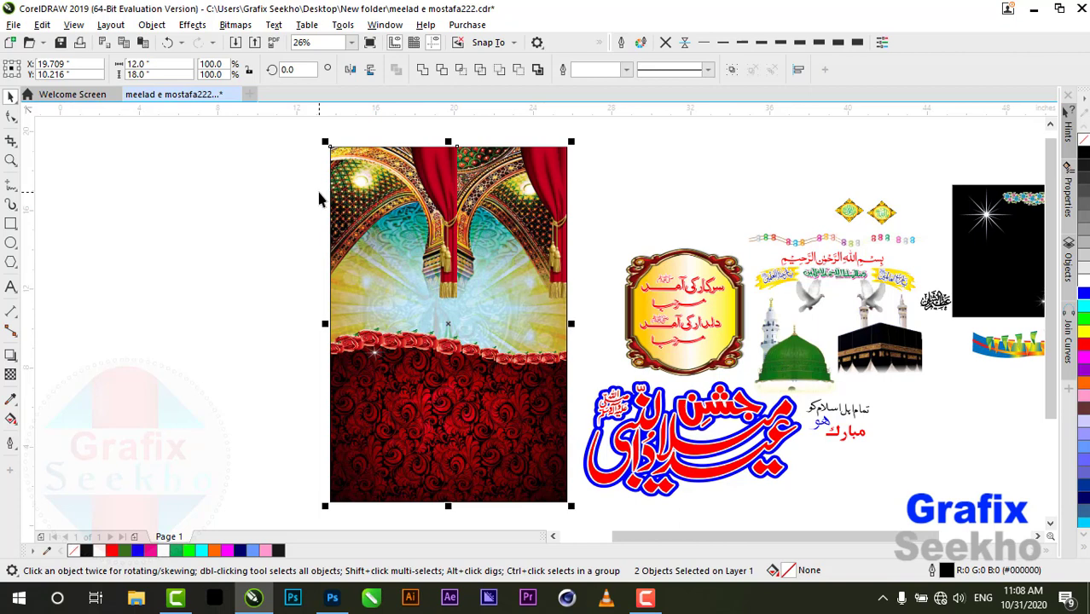
key(l)
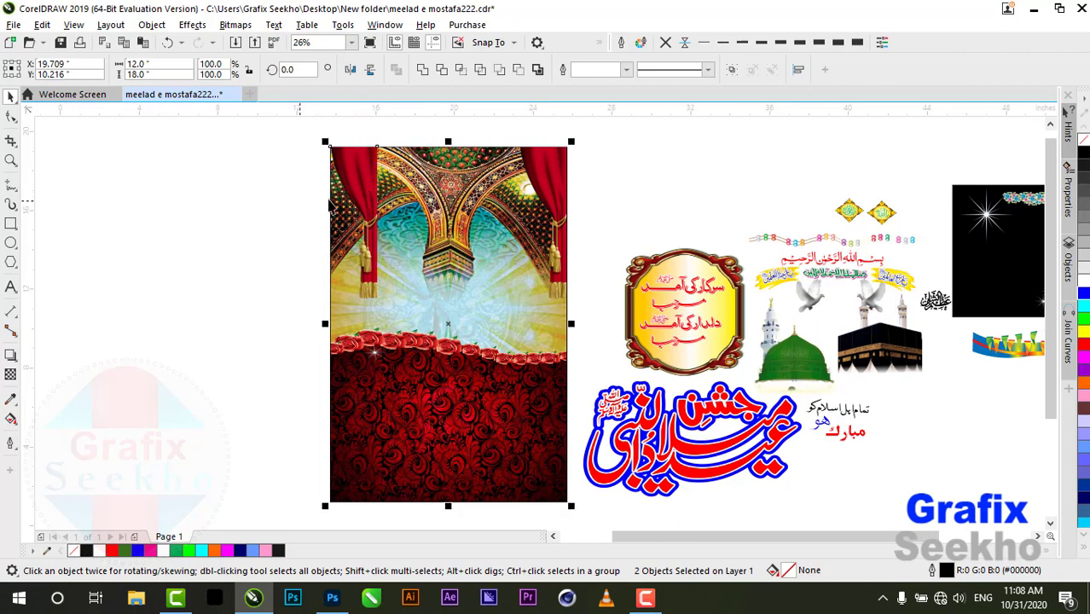
click(244, 207)
- Mirror the left curtain horizontally and group the two curtains together
click(360, 170)
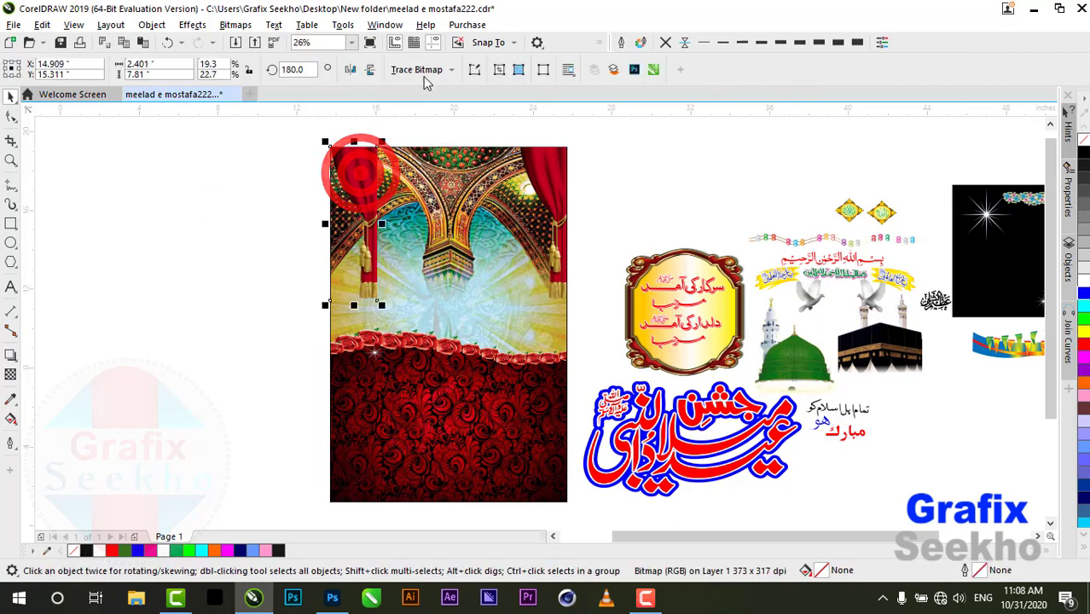
click(370, 67)
click(376, 65)
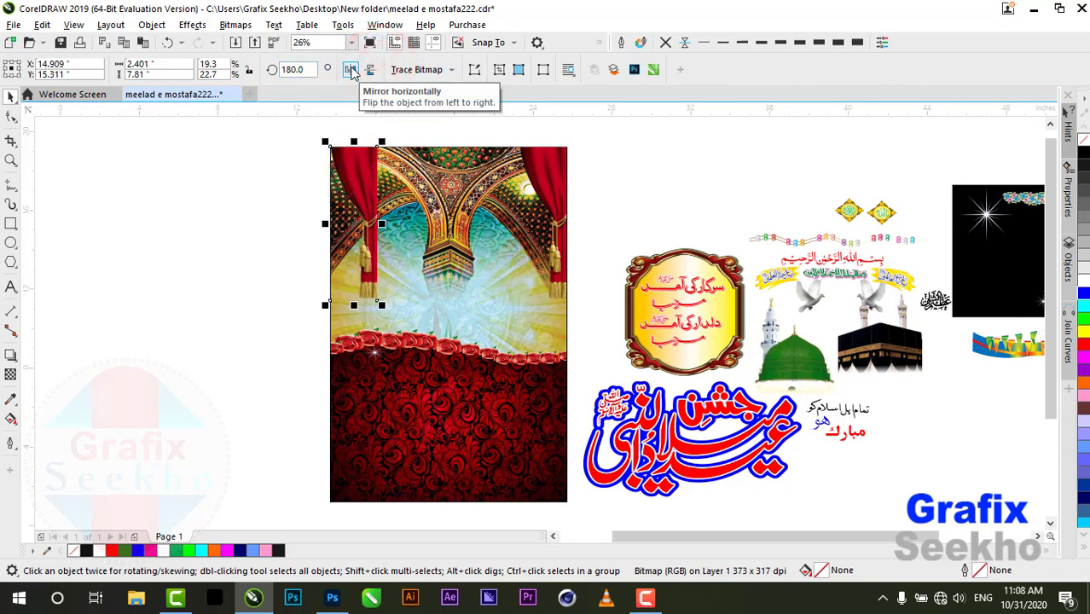
click(353, 70)
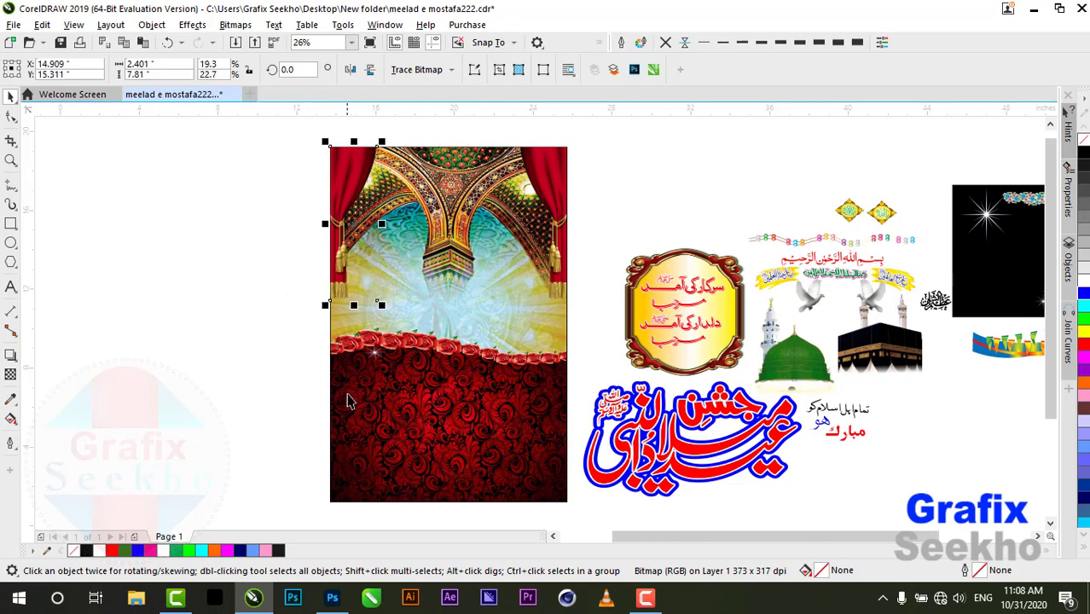
click(238, 183)
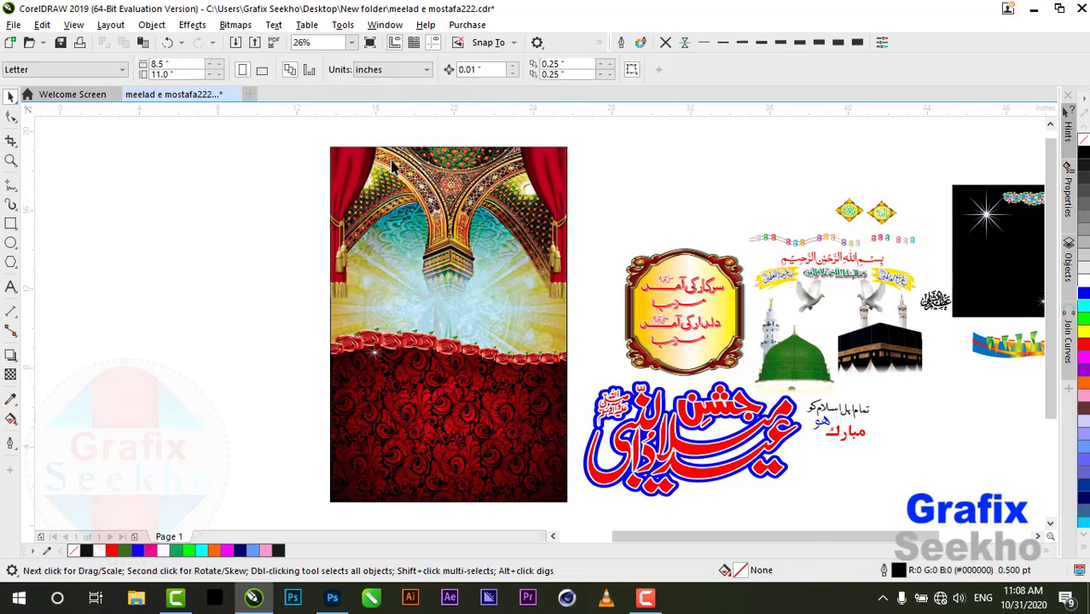
mouse_move(304, 128)
mouse_down()
mouse_move(320, 170)
mouse_move(418, 293)
mouse_move(599, 312)
mouse_up()
click(731, 71)
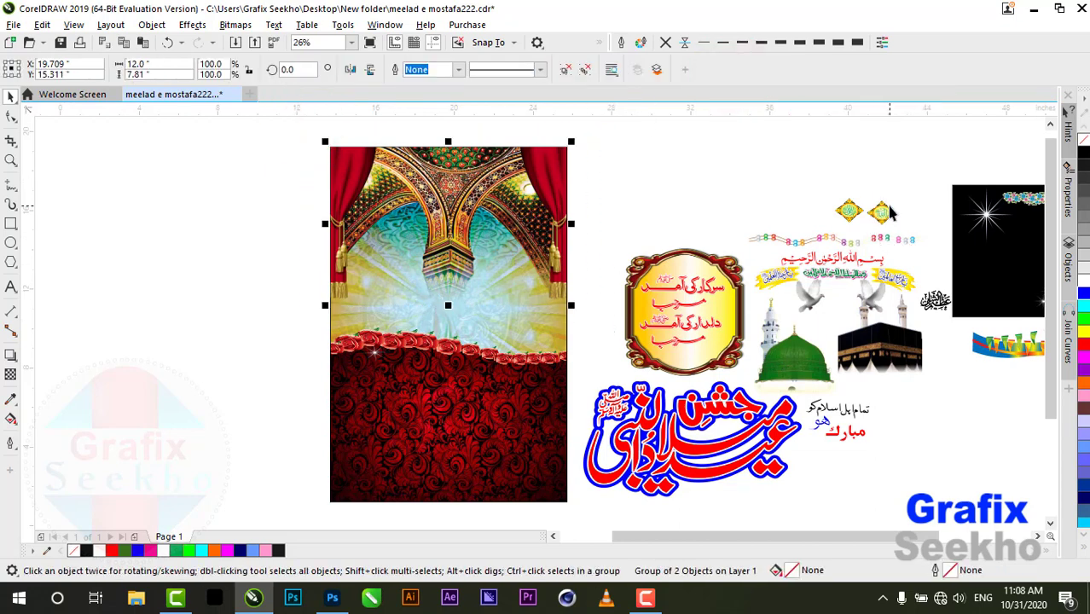
- Place the two yellow diamond-shaped calligraphy badges on the upper part of the curtains, one on each side
mouse_move(889, 213)
mouse_down()
mouse_move(510, 186)
mouse_move(546, 161)
mouse_up()
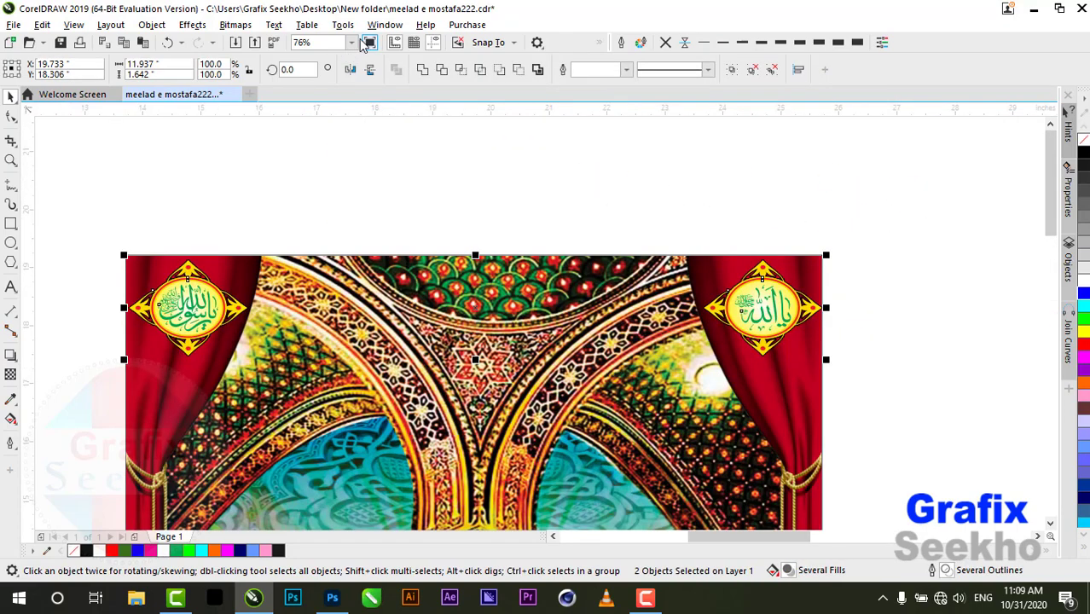
- Move the red Bismillah calligraphy onto the top of the poster, between the two diamond-shaped badges
click(356, 41)
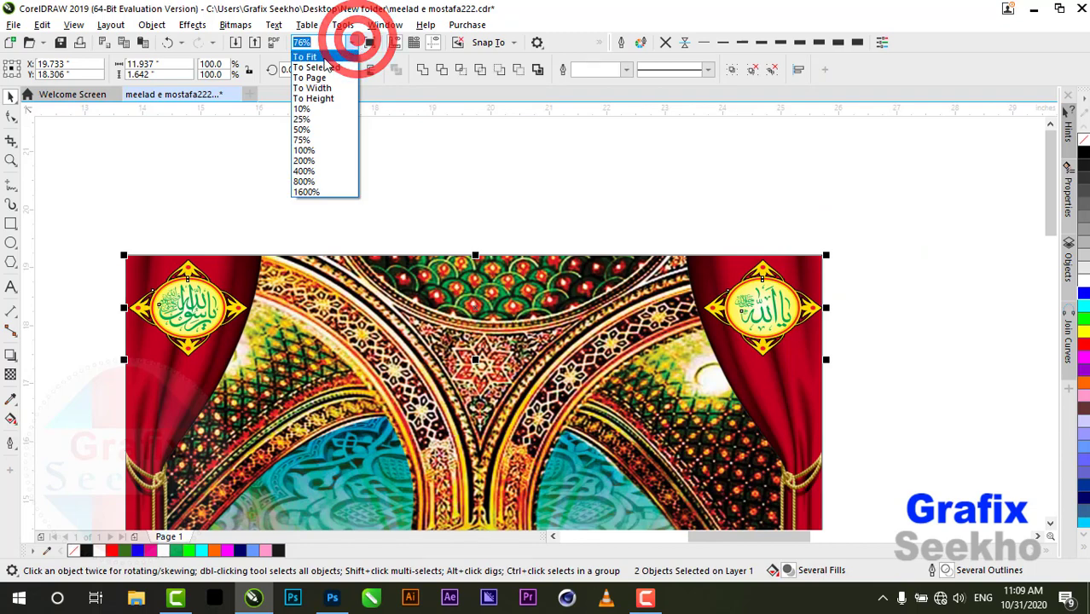
click(324, 58)
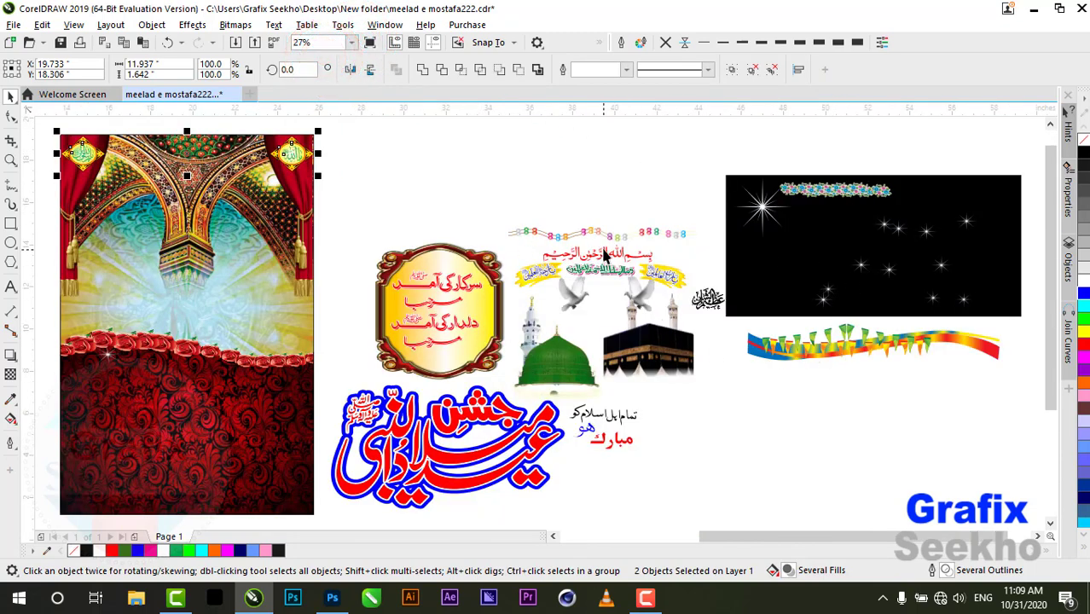
click(604, 253)
drag(719, 254, 305, 173)
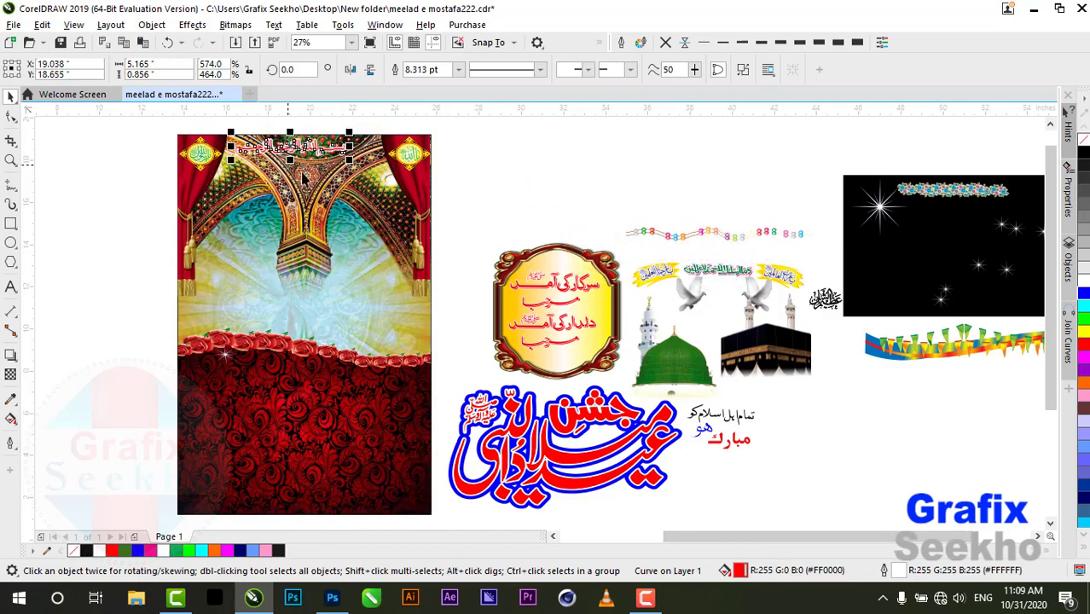
- Enlarge the Bismillah calligraphy to about 6.15 by 1.02 inches
click(351, 43)
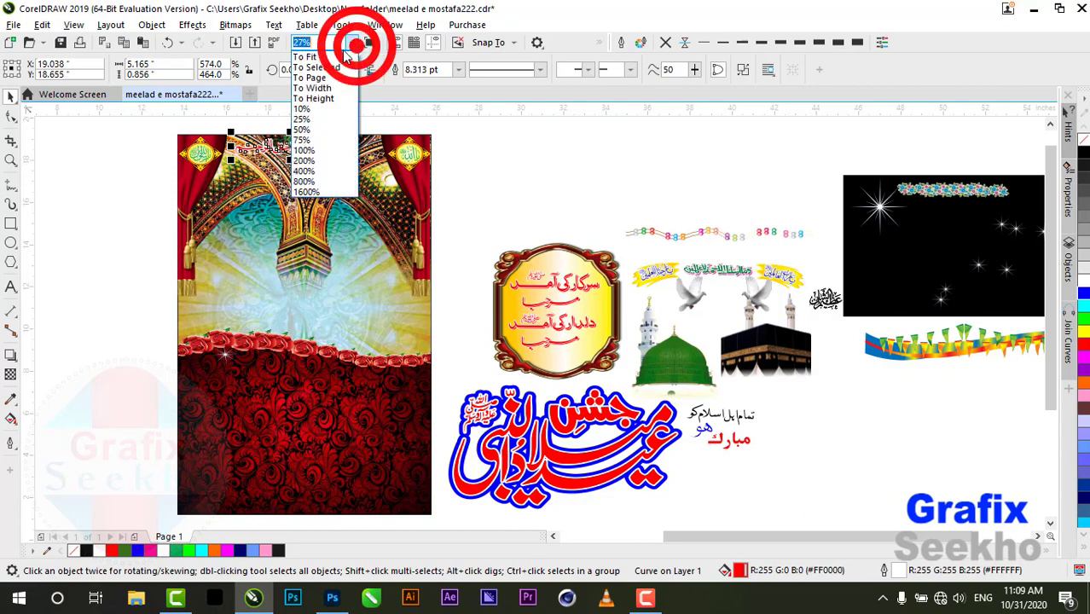
click(320, 58)
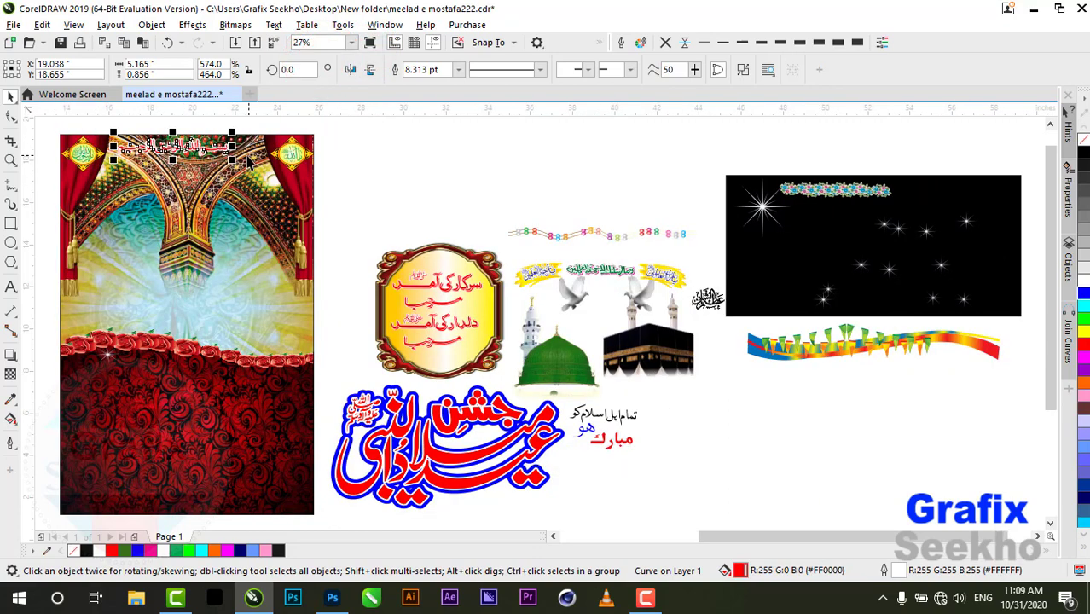
click(350, 43)
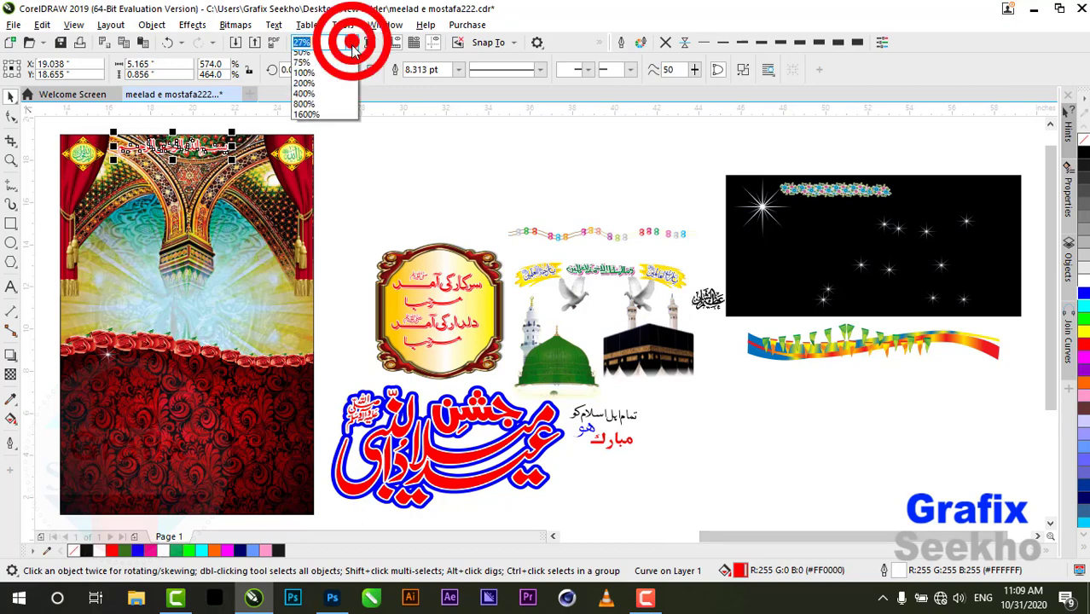
click(339, 68)
scroll(473, 156, down, 2)
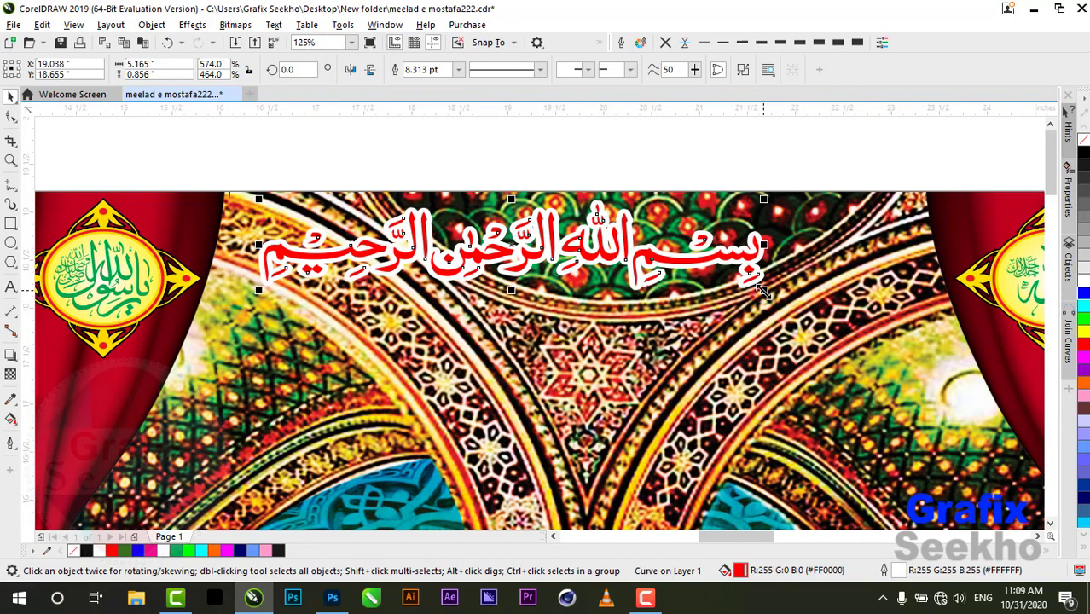
drag(765, 292, 862, 311)
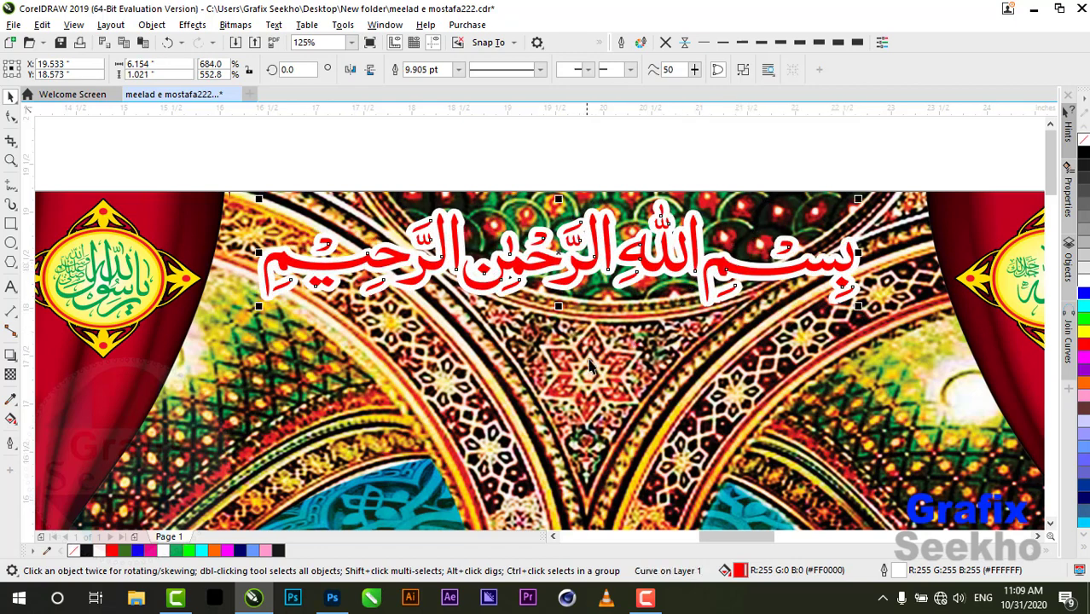
- Centre the Bismillah calligraphy horizontally on the background and change its fill to blue
shift+click(563, 384)
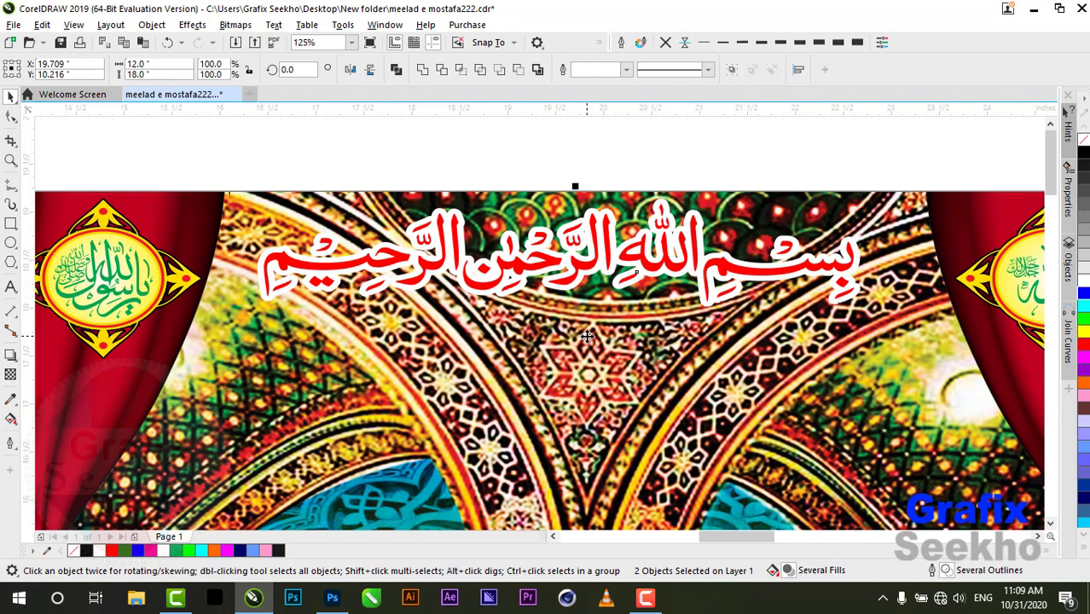
key(c)
click(349, 41)
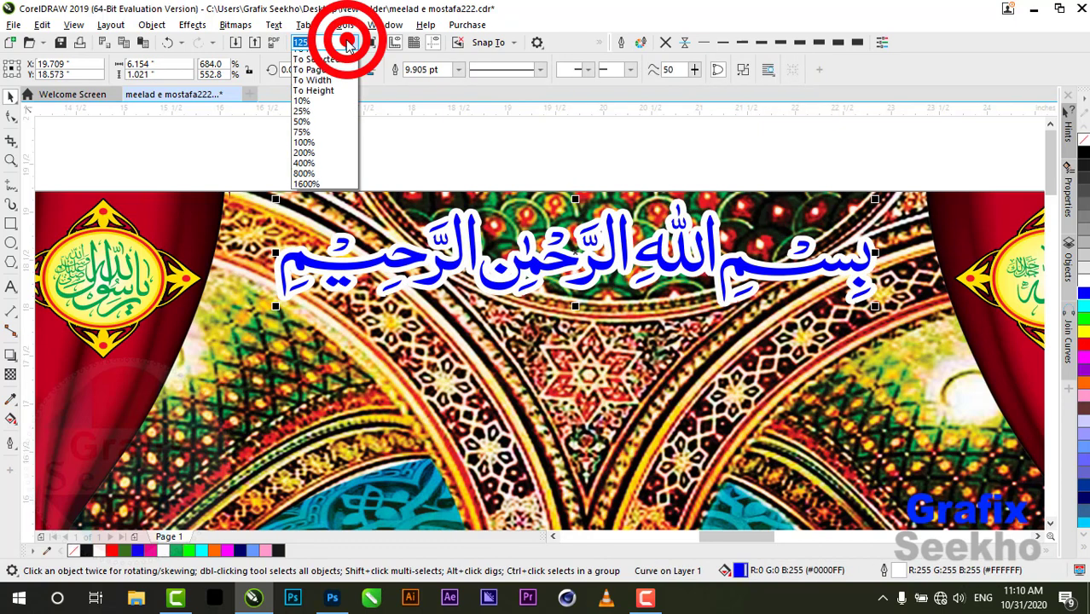
click(328, 58)
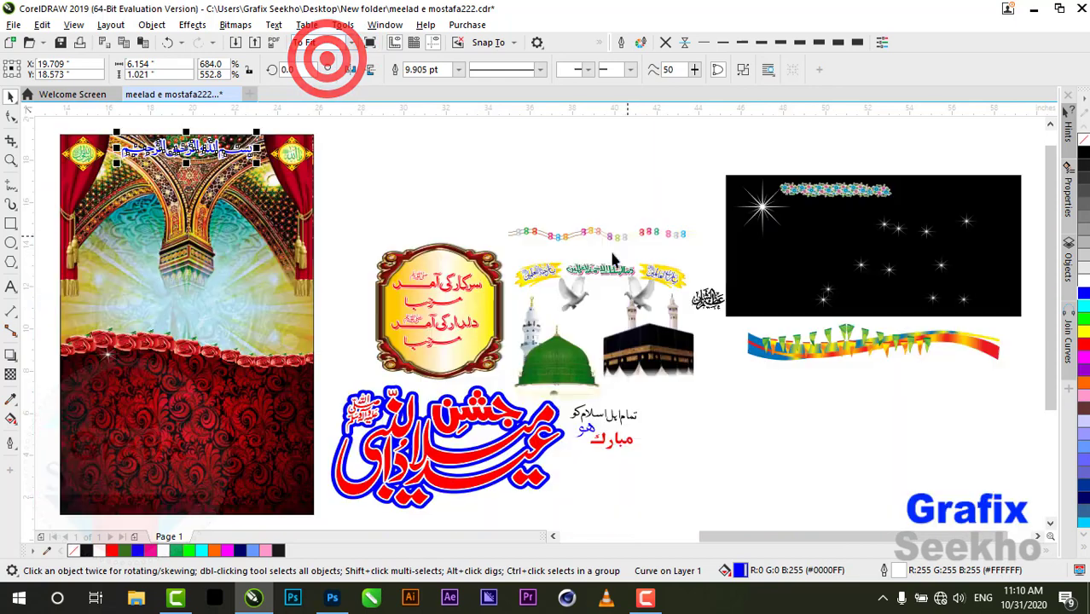
- Place the green-domed mosque and the Kaaba images side by side on the poster, just above the rose garland
drag(748, 538, 714, 539)
click(684, 356)
drag(687, 363, 220, 318)
drag(763, 365, 371, 315)
click(323, 289)
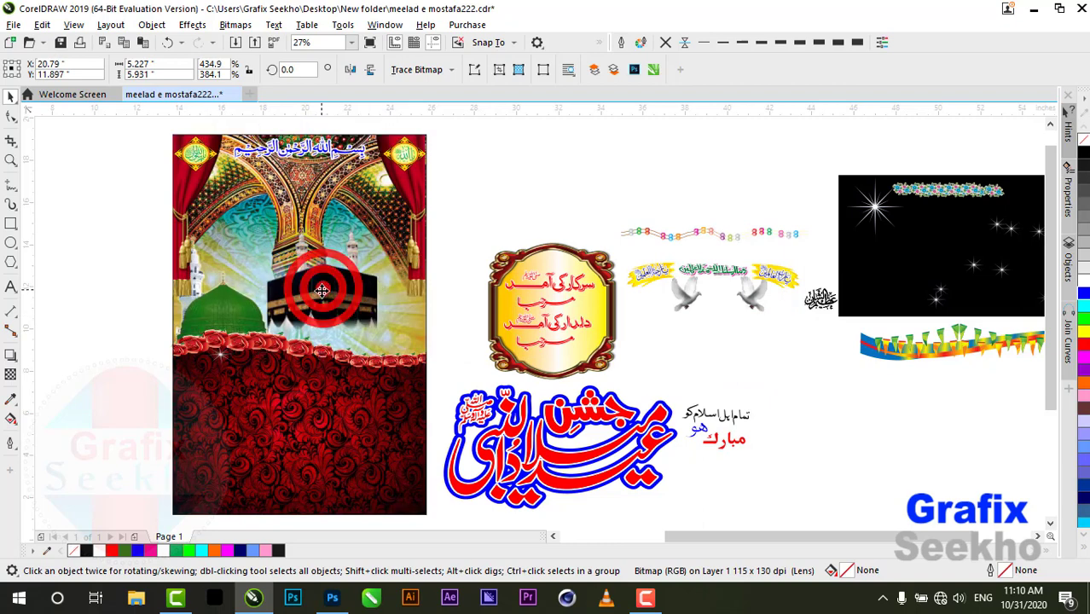
drag(321, 291, 322, 294)
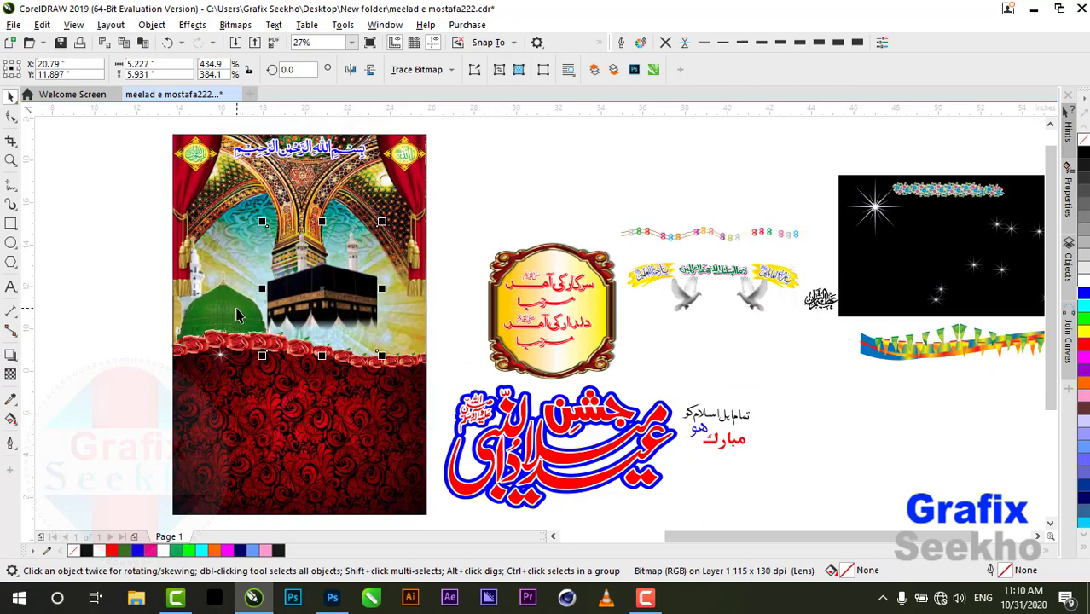
- Group the mosque and Kaaba images and centre the group horizontally on the background
shift+click(236, 310)
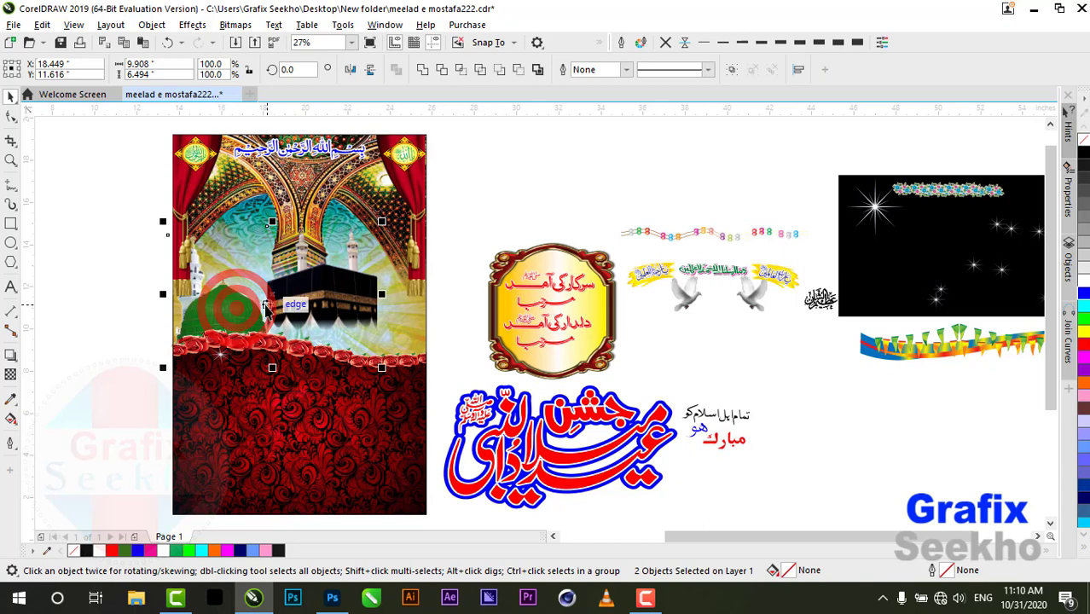
click(730, 69)
shift+click(305, 184)
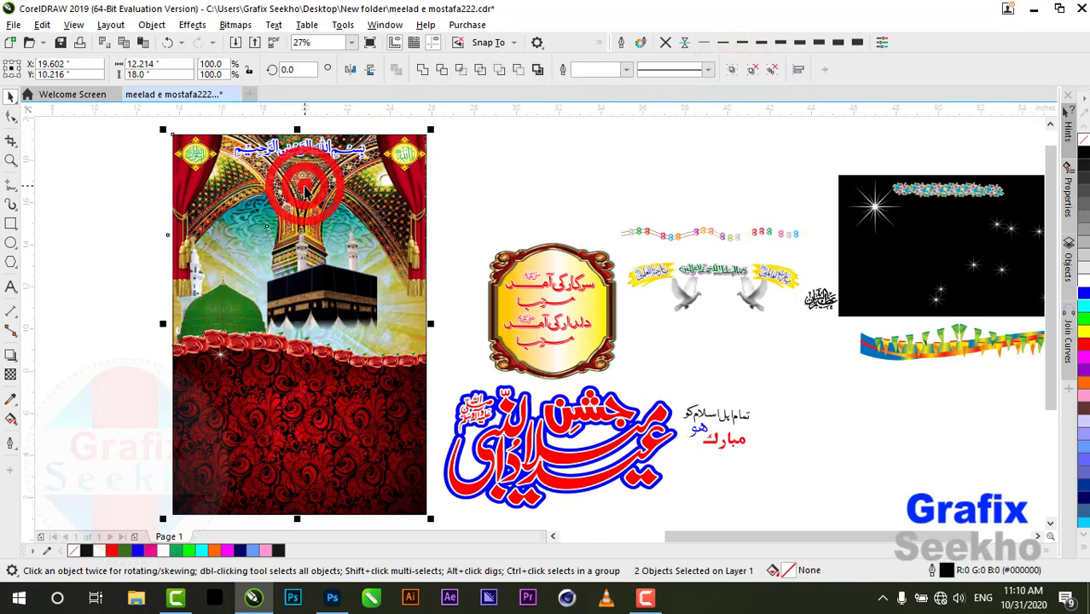
key(c)
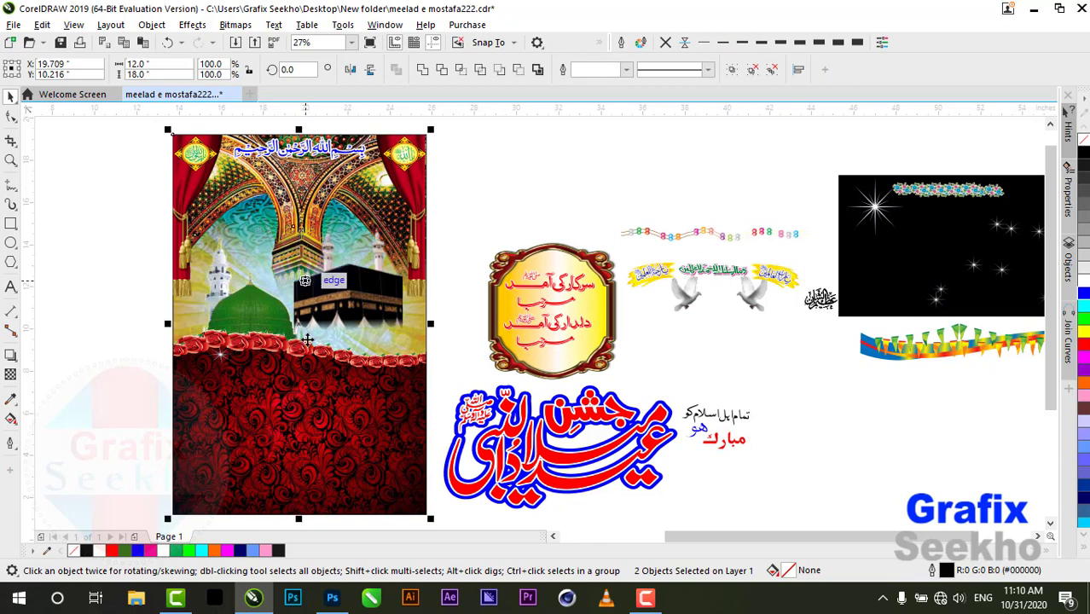
click(594, 157)
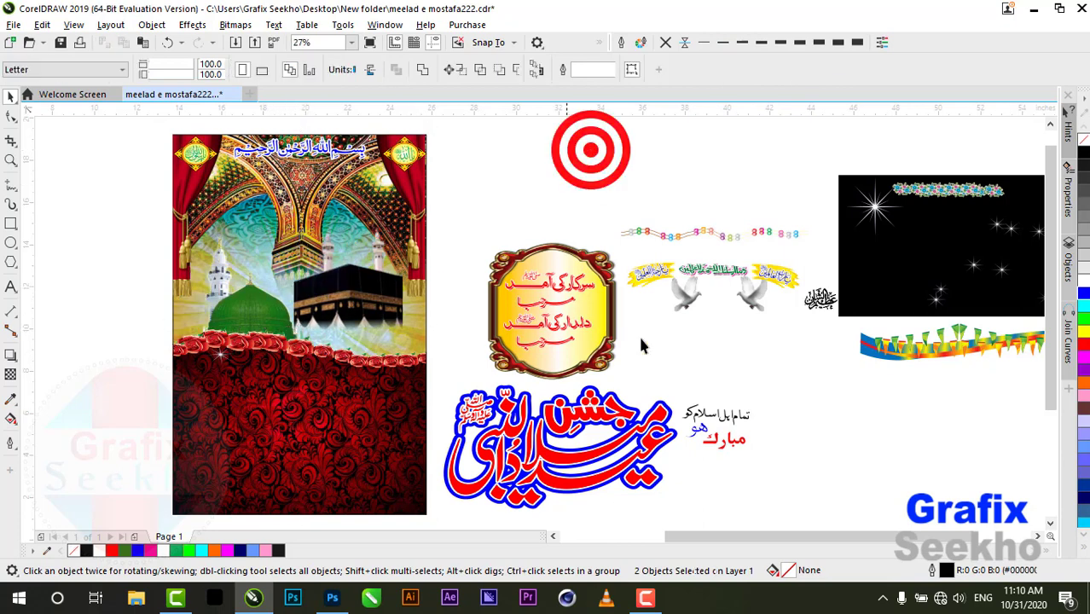
- Place the gold-framed Urdu text badge on the left of the red panel and reduce it to about 4.26 by 4.36 inches
click(556, 306)
drag(556, 306, 246, 406)
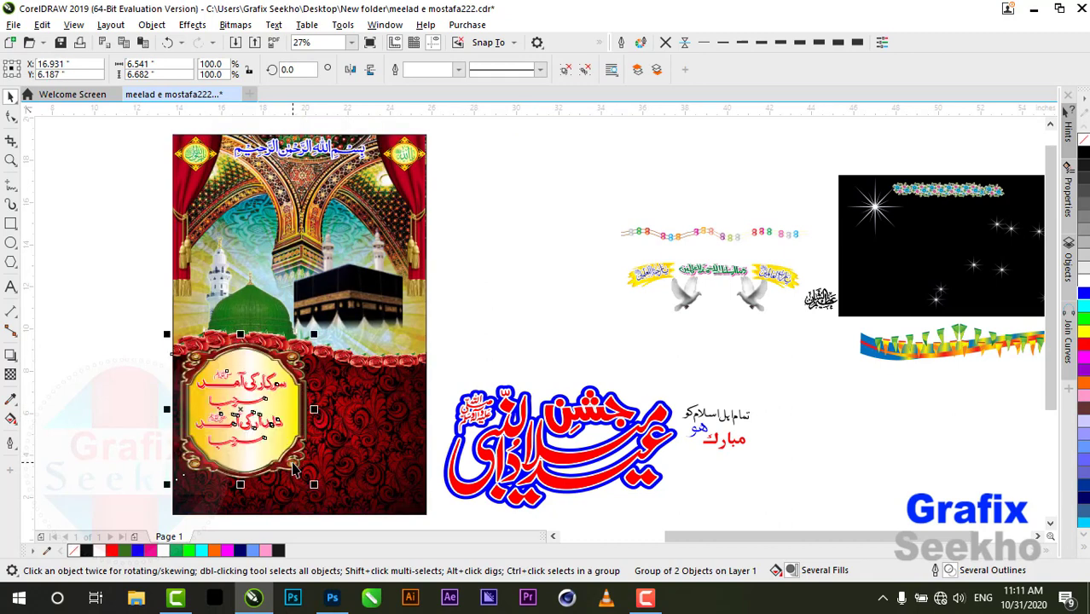
drag(314, 484, 258, 428)
drag(211, 360, 216, 364)
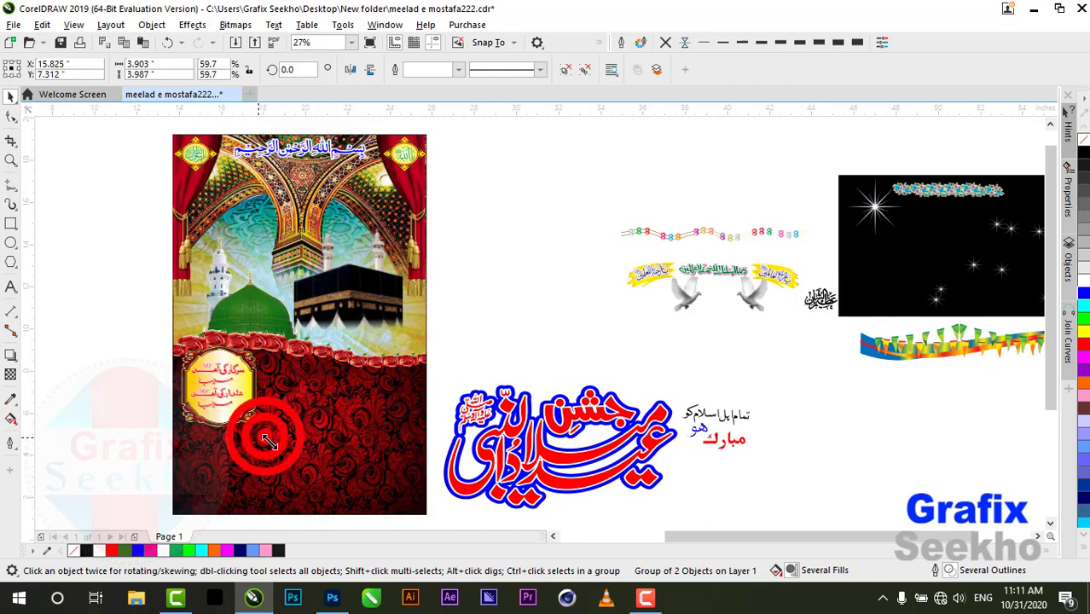
drag(263, 435, 272, 447)
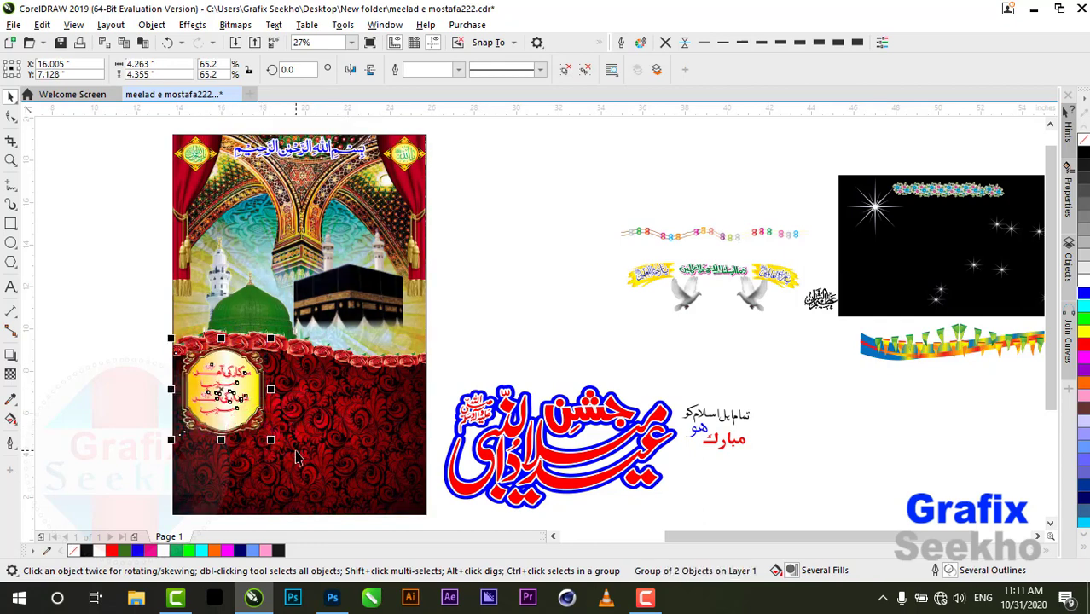
- Align the gold-framed badge with the background's left edge
shift+click(324, 482)
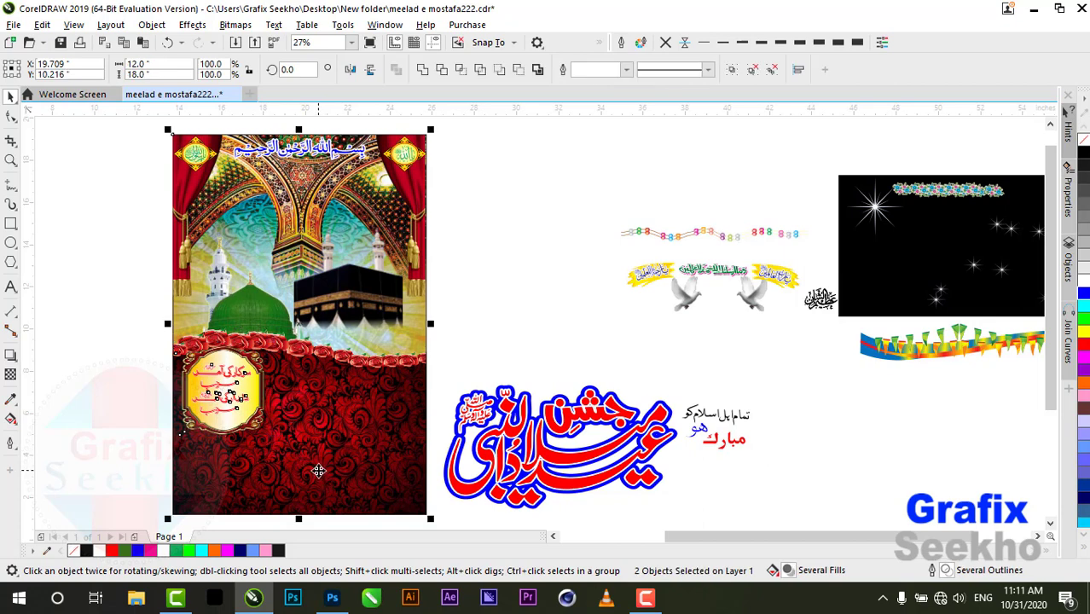
key(l)
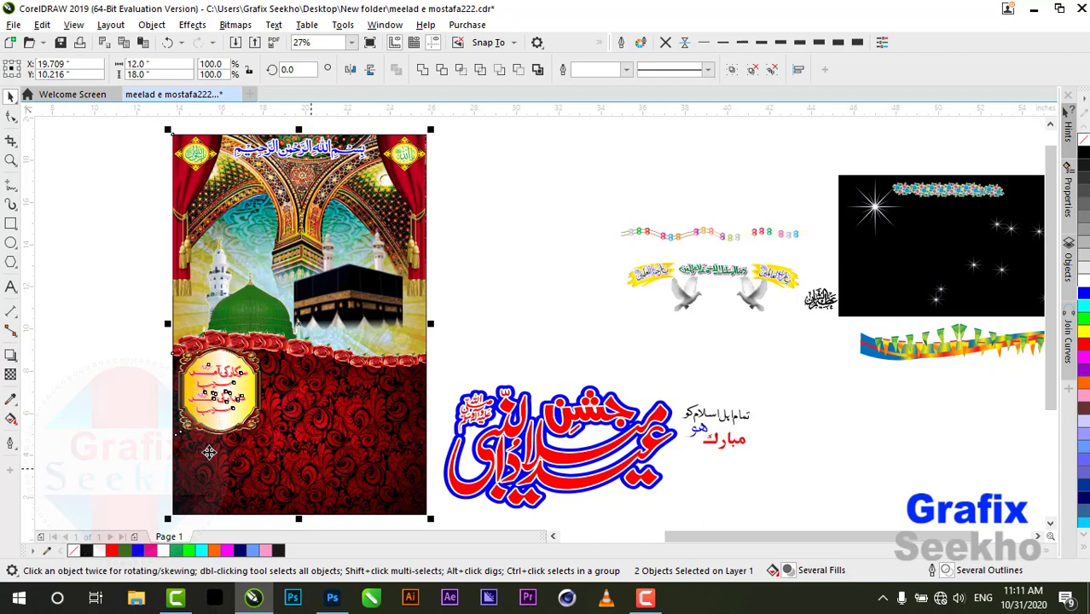
click(111, 393)
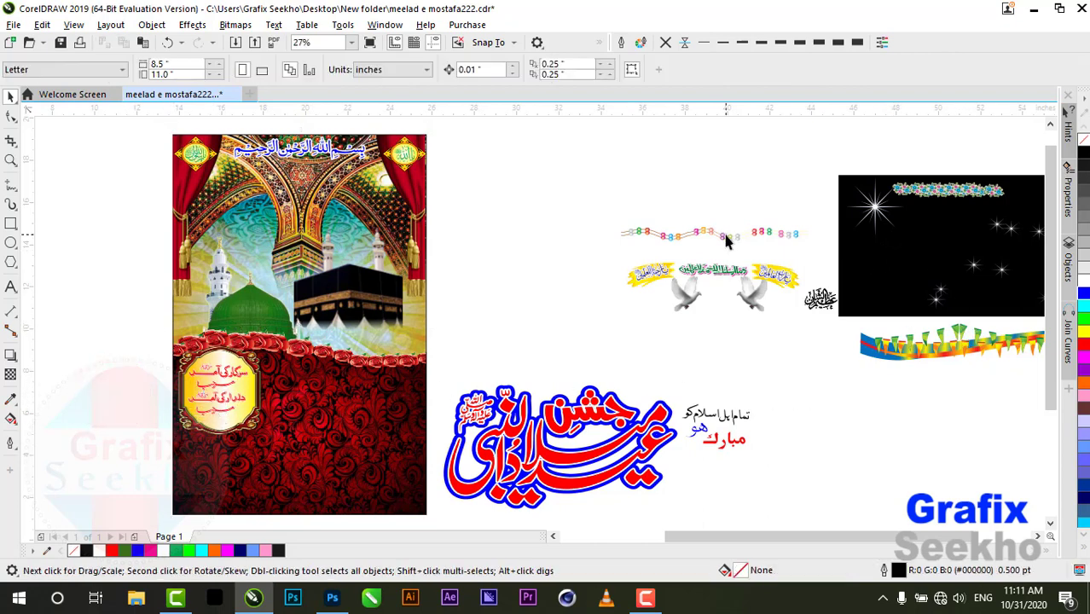
- Place the string of small coloured flowers across the top of the poster, over the area of the Bismillah calligraphy
drag(726, 242, 299, 167)
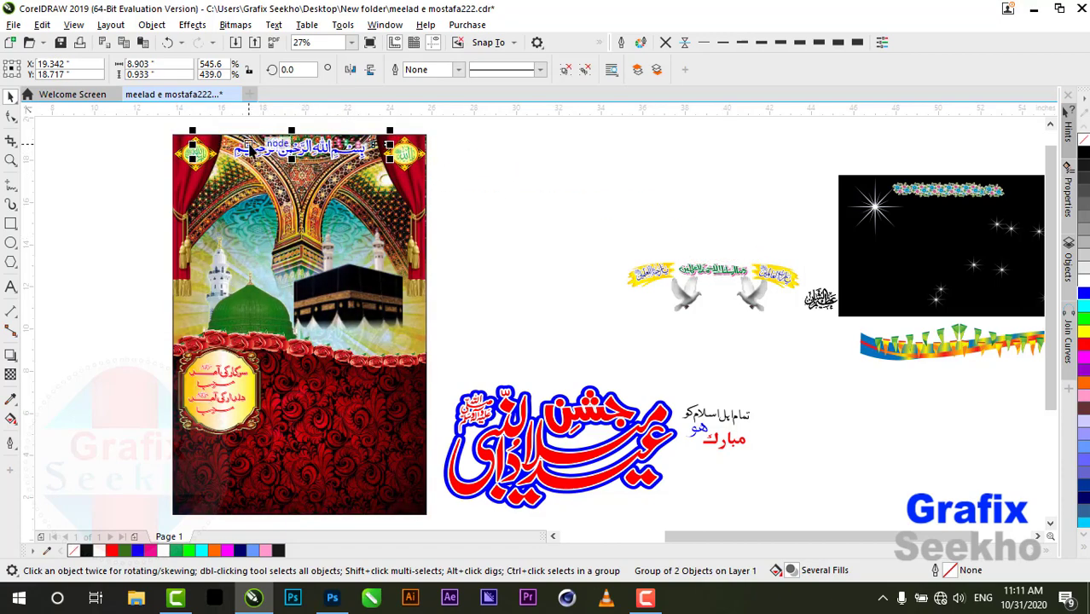
scroll(249, 147, up, 5)
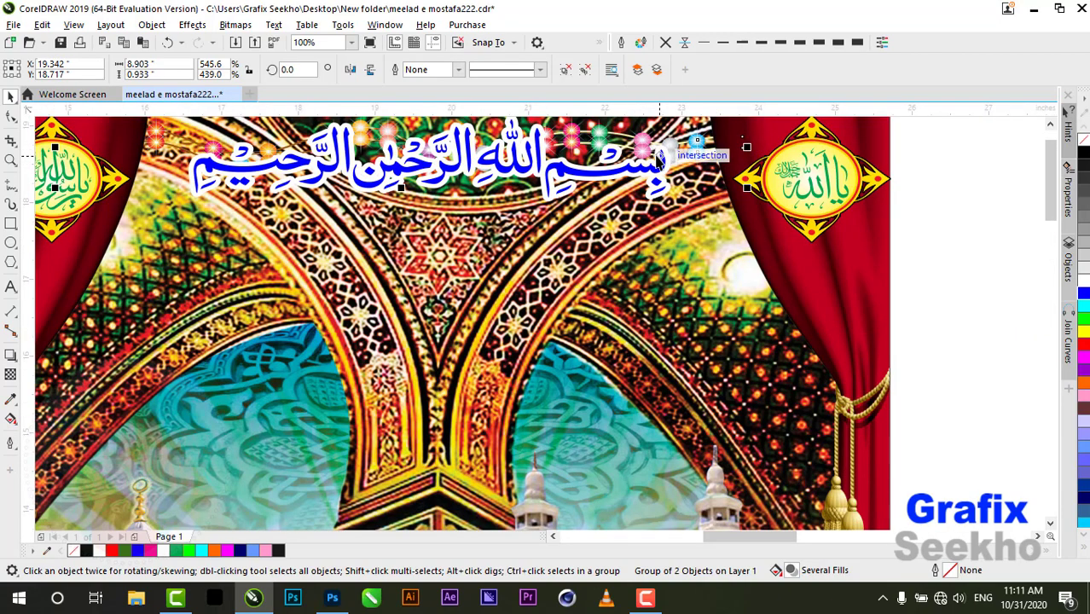
scroll(259, 154, down, 3)
click(691, 222)
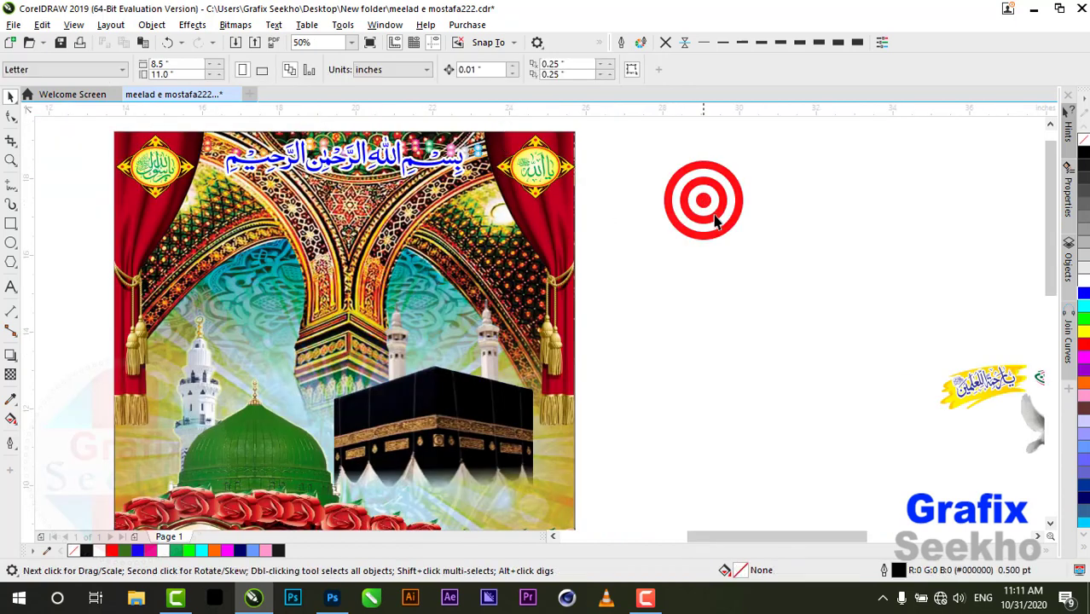
click(370, 42)
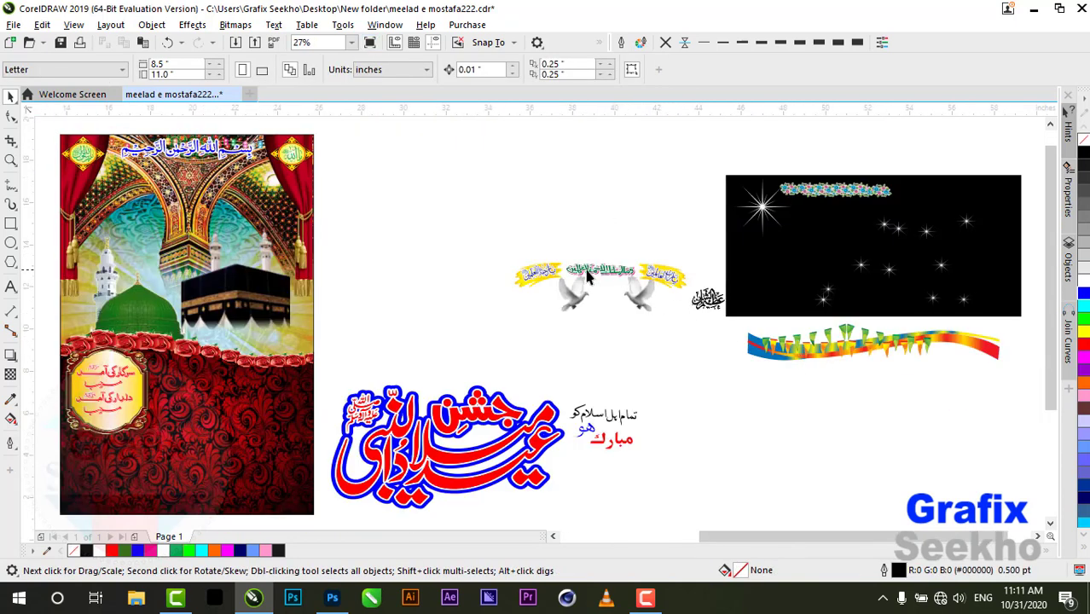
- Place the green calligraphy line below the Bismillah and the two yellow brush-stroke calligraphy labels beneath the badges, one on each side
drag(608, 271, 244, 201)
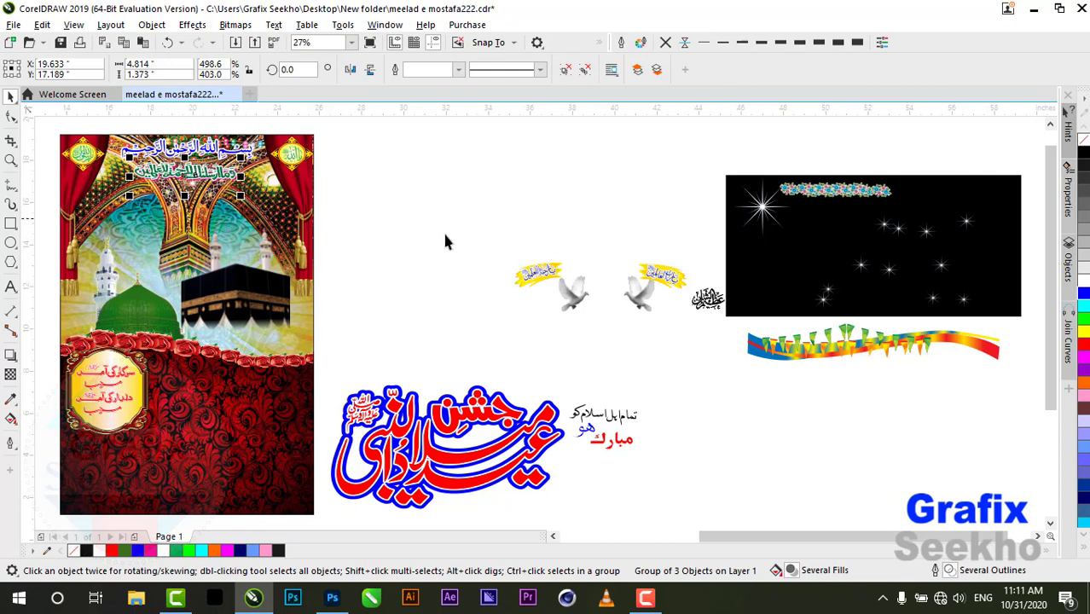
drag(664, 278, 276, 202)
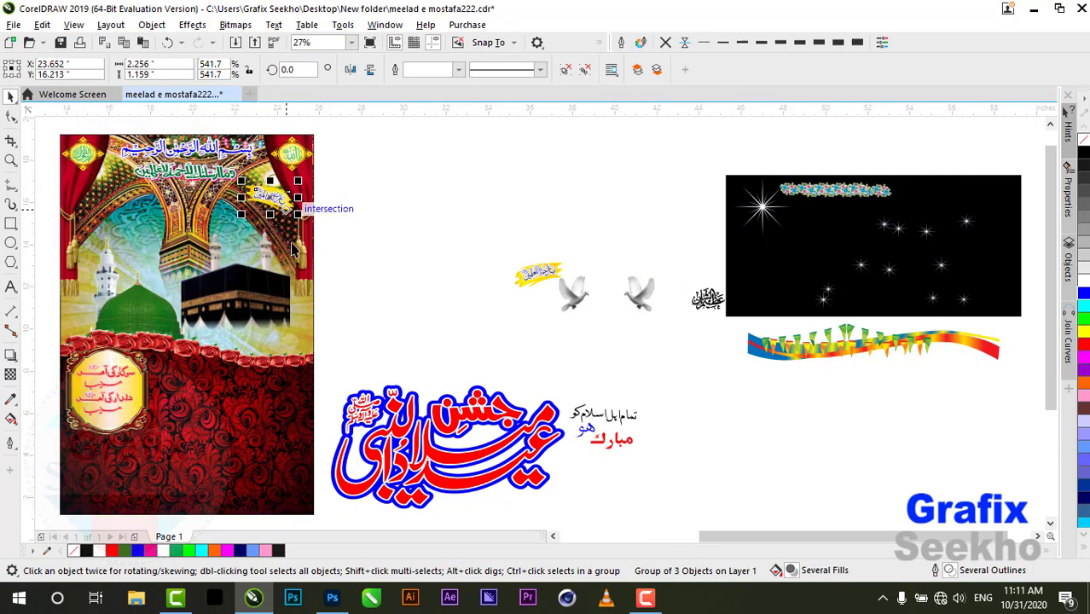
click(529, 274)
click(542, 276)
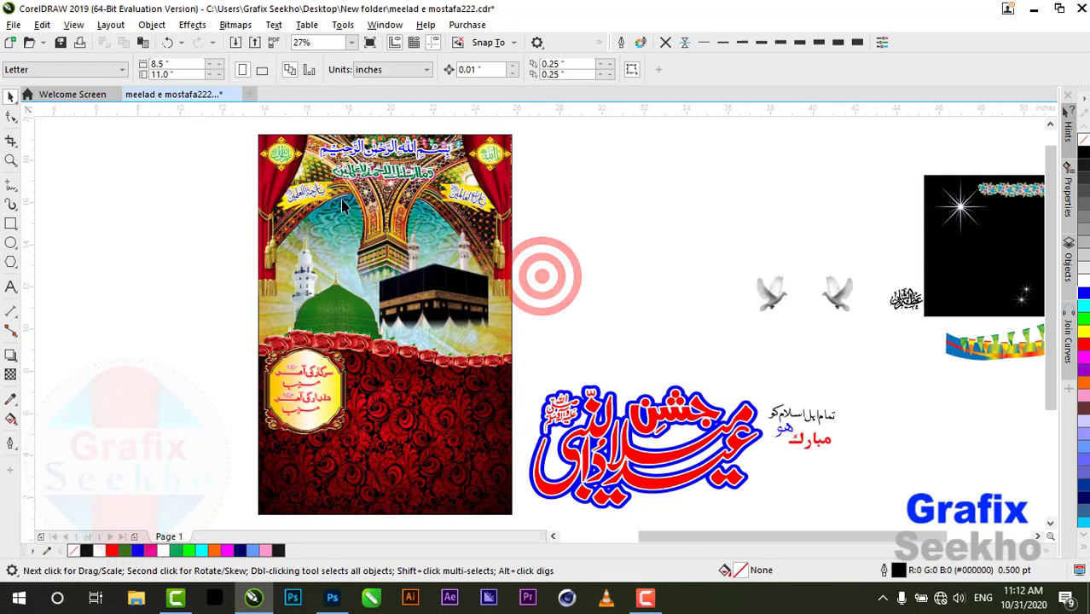
- Place the pair of white doves under the arches at about 4.95 by 1.84 inches and the large white sparkle above the mosque's minaret
drag(872, 333, 864, 335)
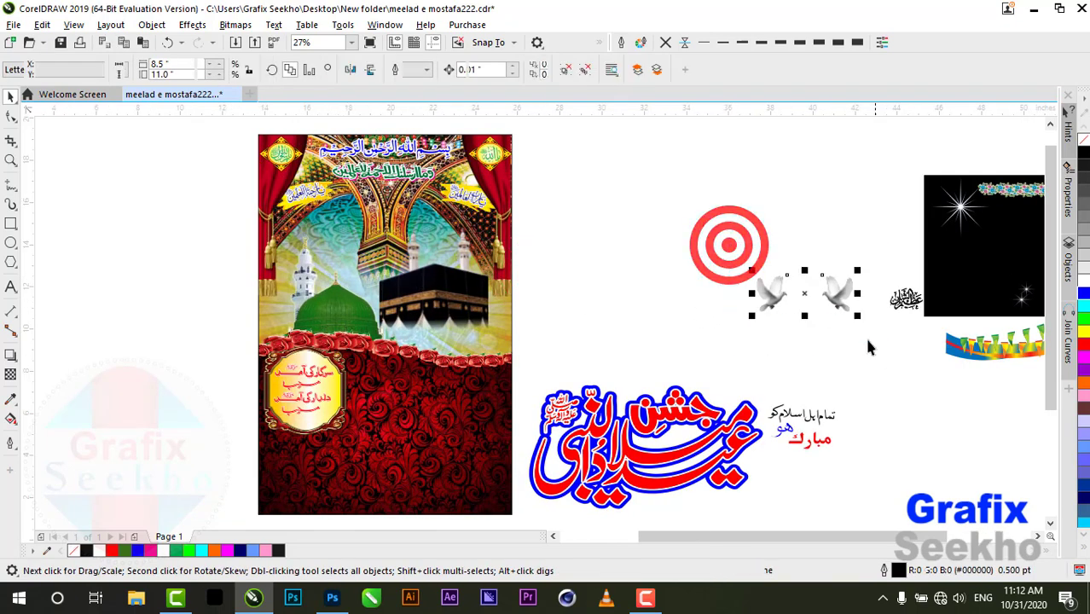
drag(837, 294, 817, 347)
drag(772, 313, 401, 252)
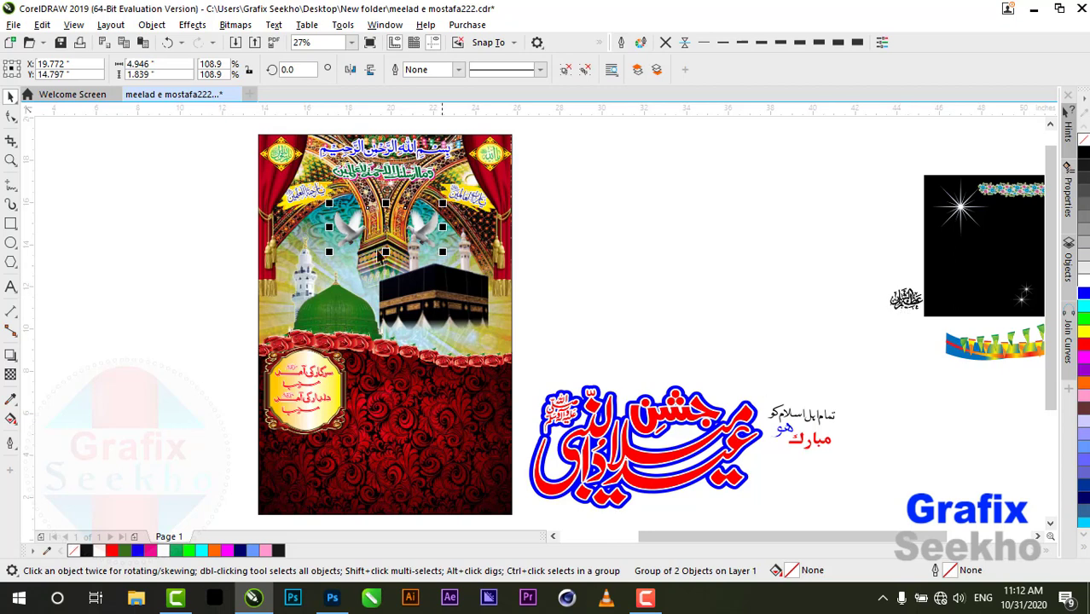
click(948, 206)
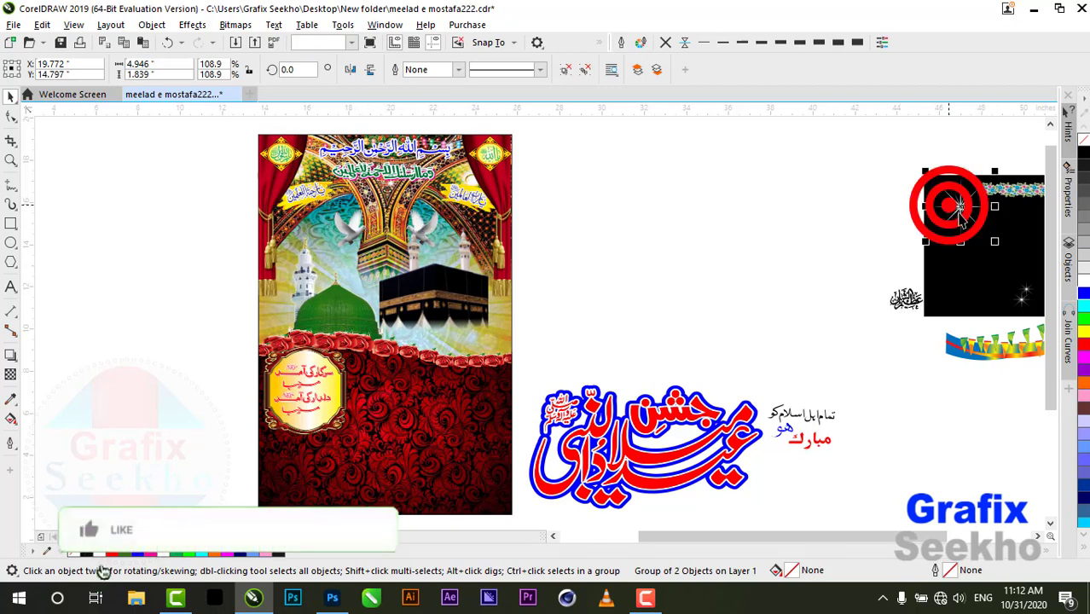
drag(964, 209, 334, 256)
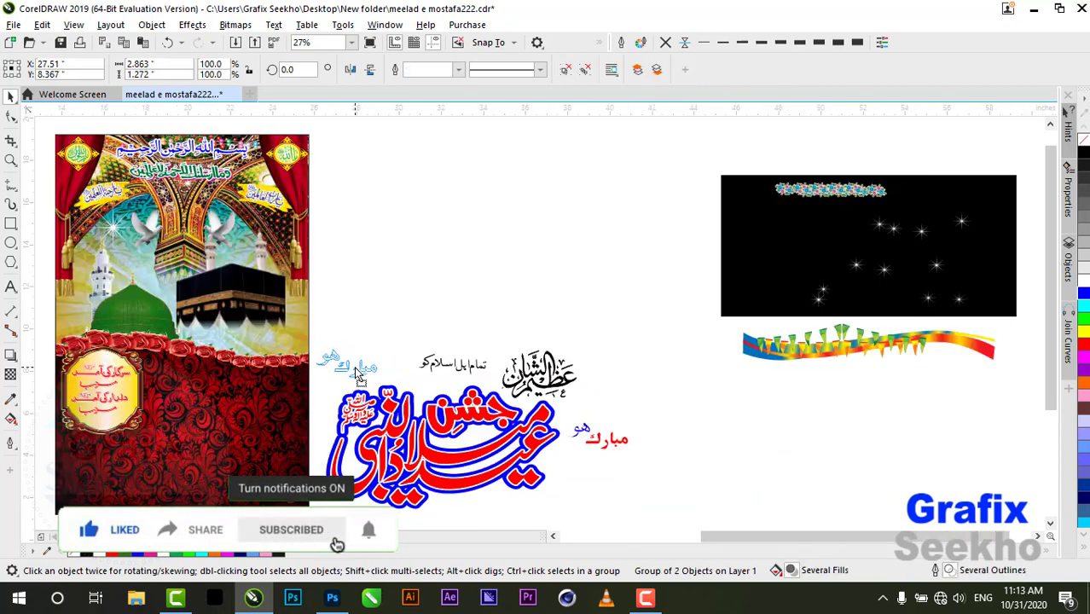
- Move the main title calligraphy and its small accompanying text lines together onto the dark red lower part of the poster
drag(364, 382, 369, 384)
drag(623, 282, 256, 503)
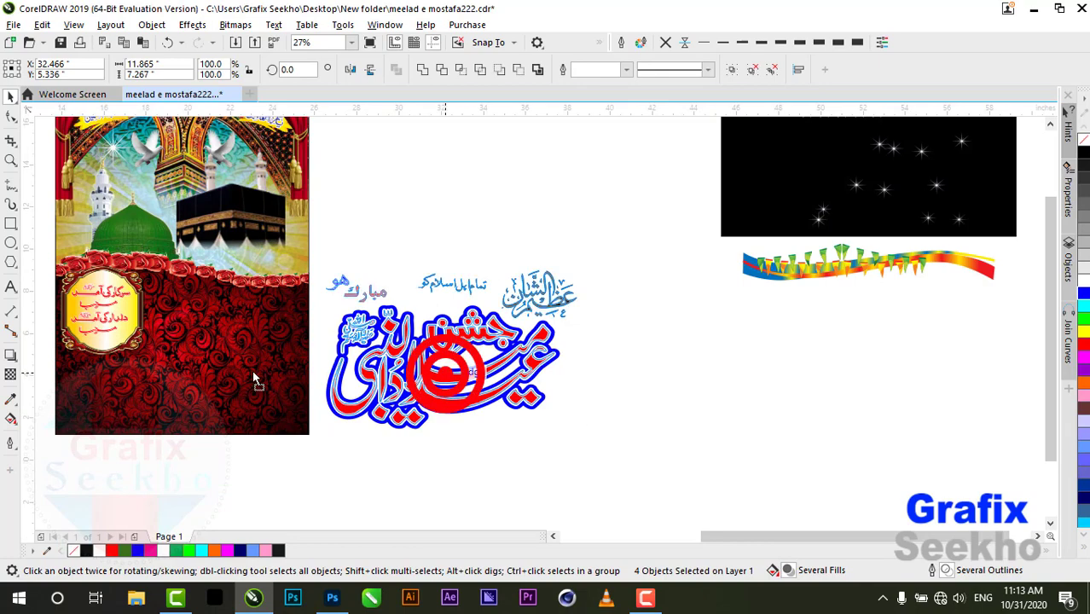
drag(253, 370, 190, 384)
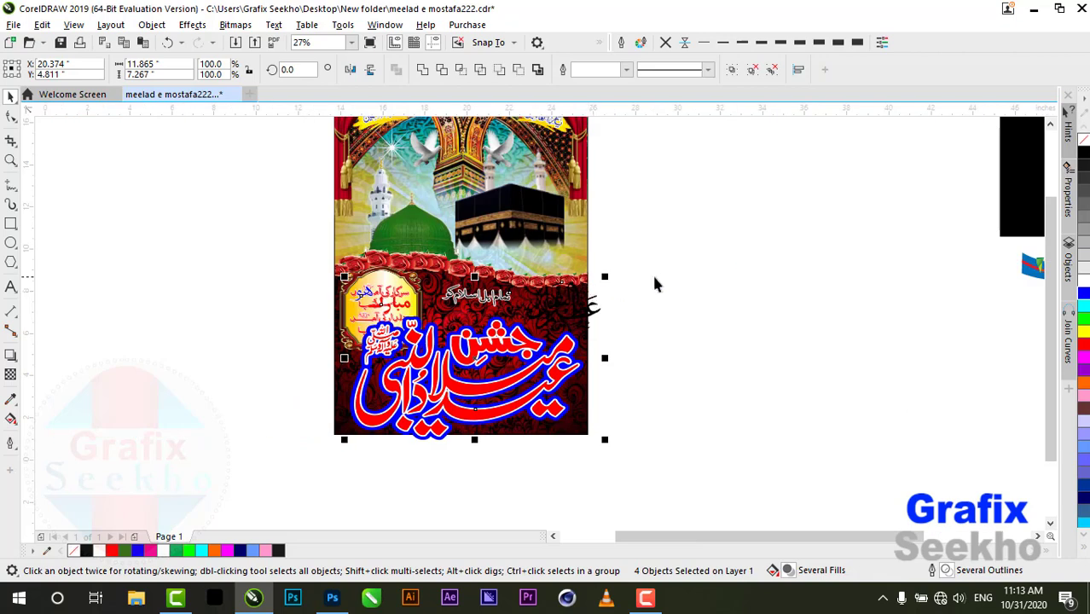
- Give the عظیم الشان calligraphy a white fill and outline and reduce it to about 2.78 by 1.76 inches
click(653, 314)
click(590, 310)
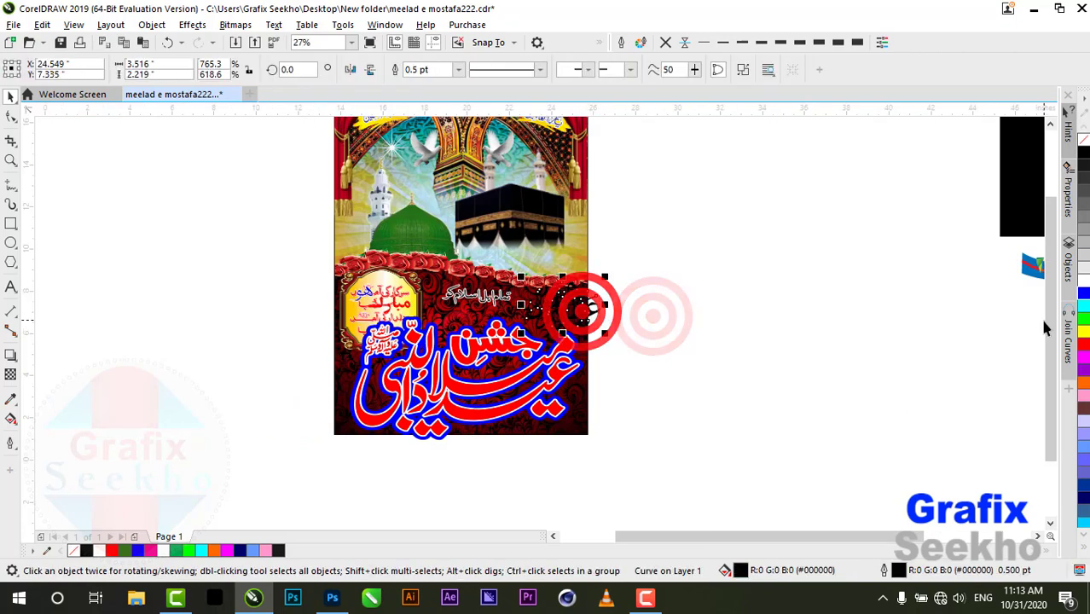
click(1084, 282)
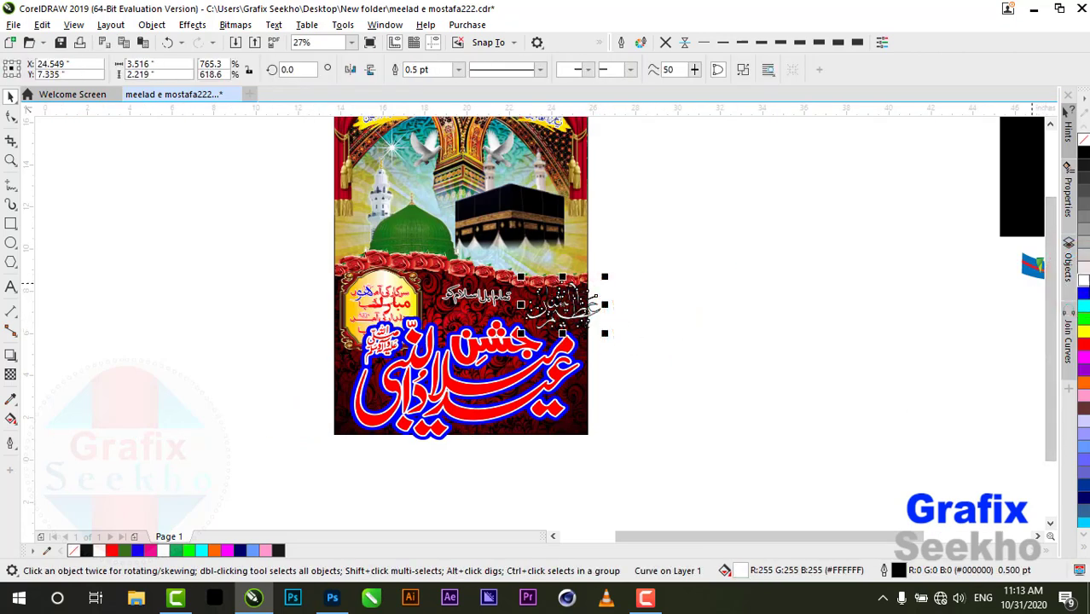
right_click(1085, 283)
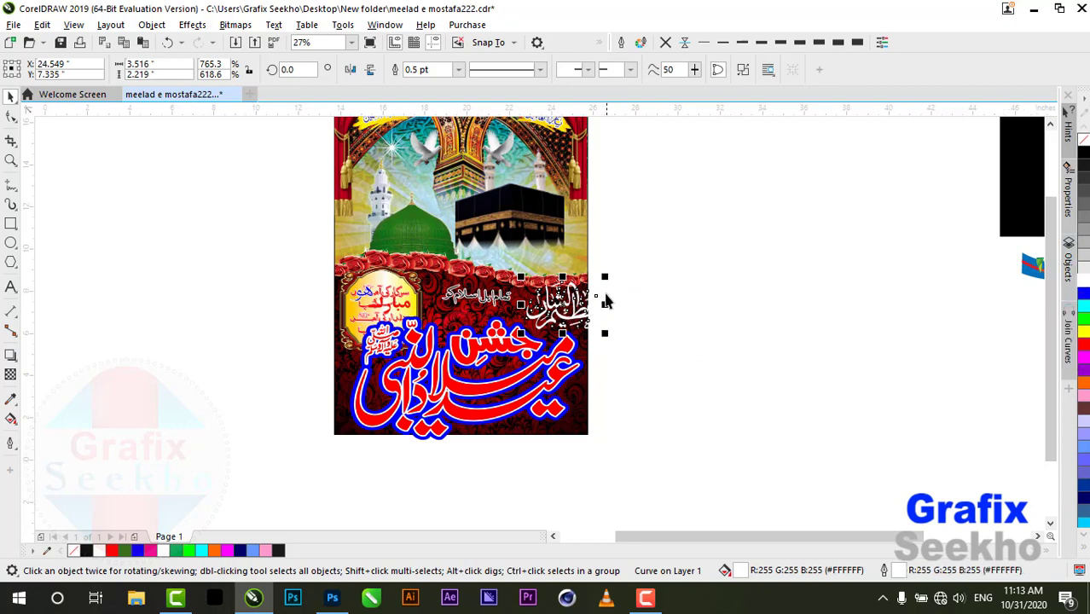
drag(605, 276, 588, 285)
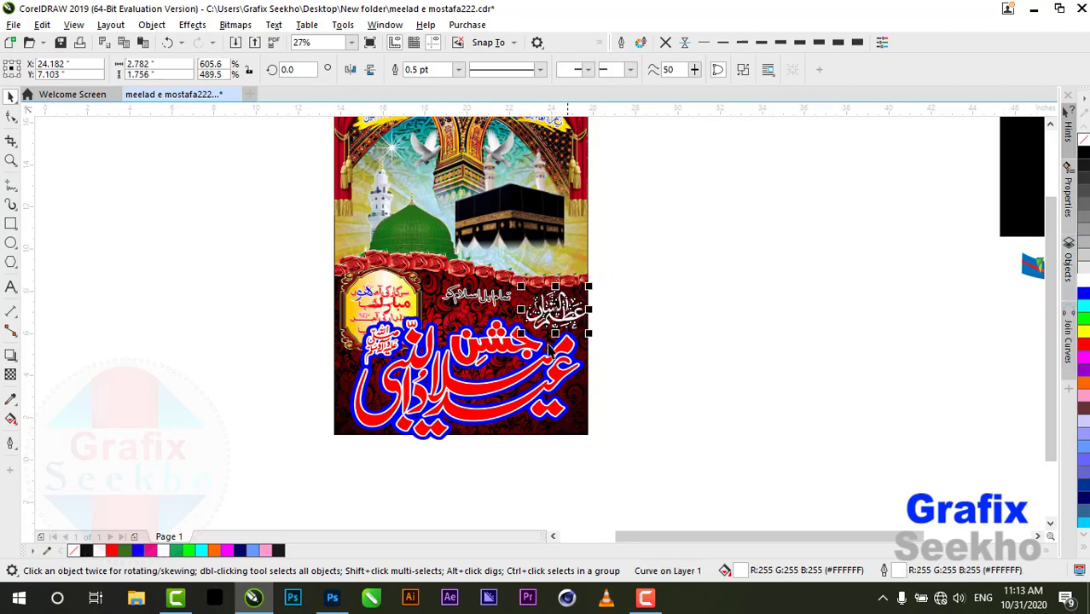
- Reduce the main title calligraphy to about 9.23 by 4.74 inches and position it just inside the poster's right edge
click(437, 418)
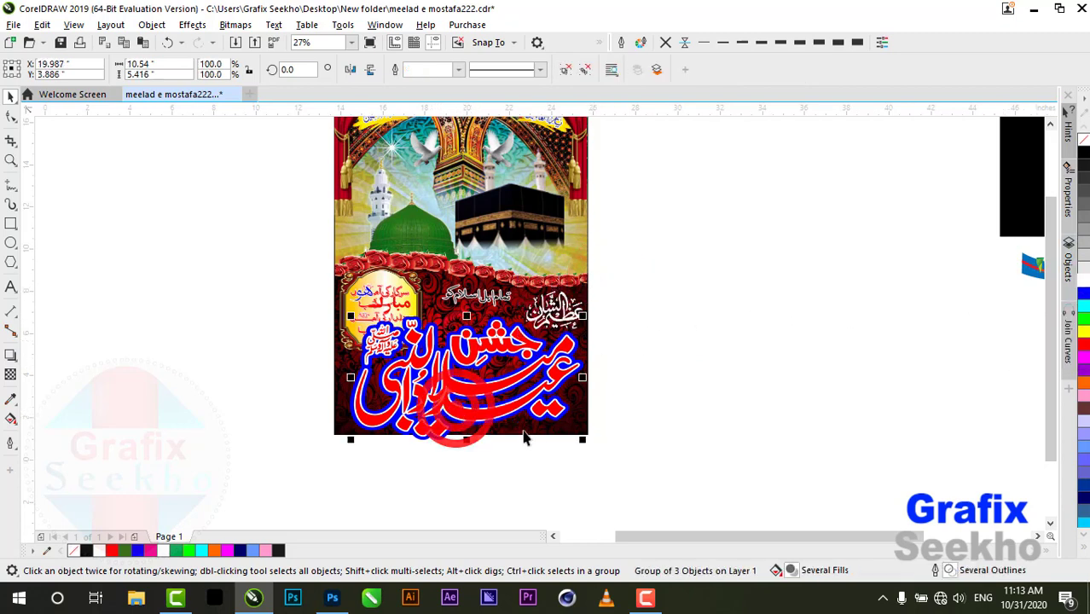
drag(581, 441, 516, 420)
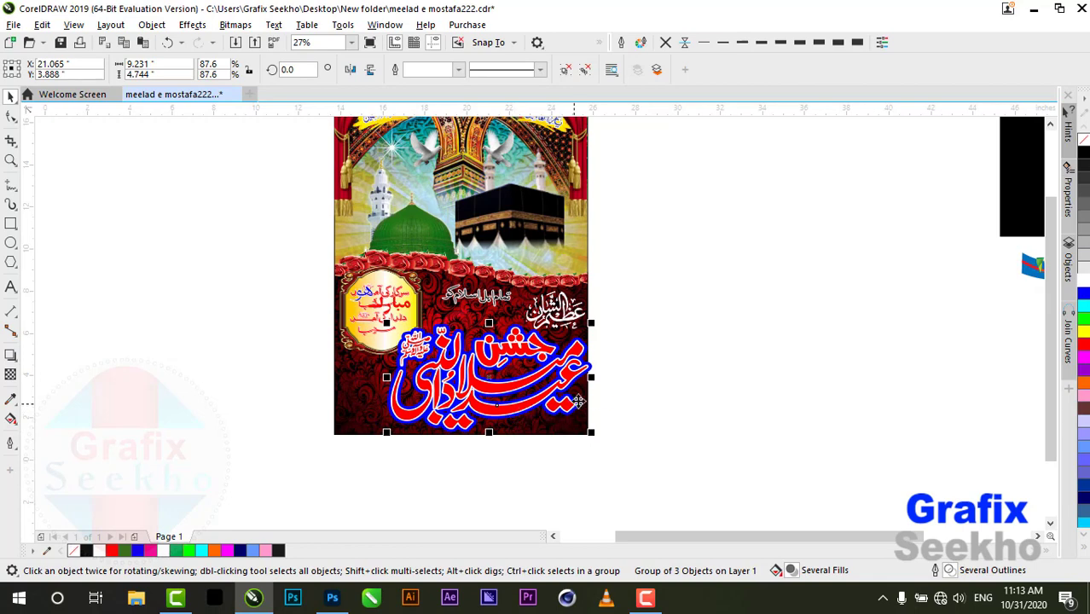
key(Left)
key(Left)
key(Left)
key(Left)
key(Left)
key(Left)
key(Left)
key(Left)
key(Left)
key(Left)
key(Left)
key(Left)
key(Left)
key(Left)
key(Left)
key(Left)
key(Left)
key(Left)
key(Left)
key(Left)
key(Left)
key(Left)
key(Left)
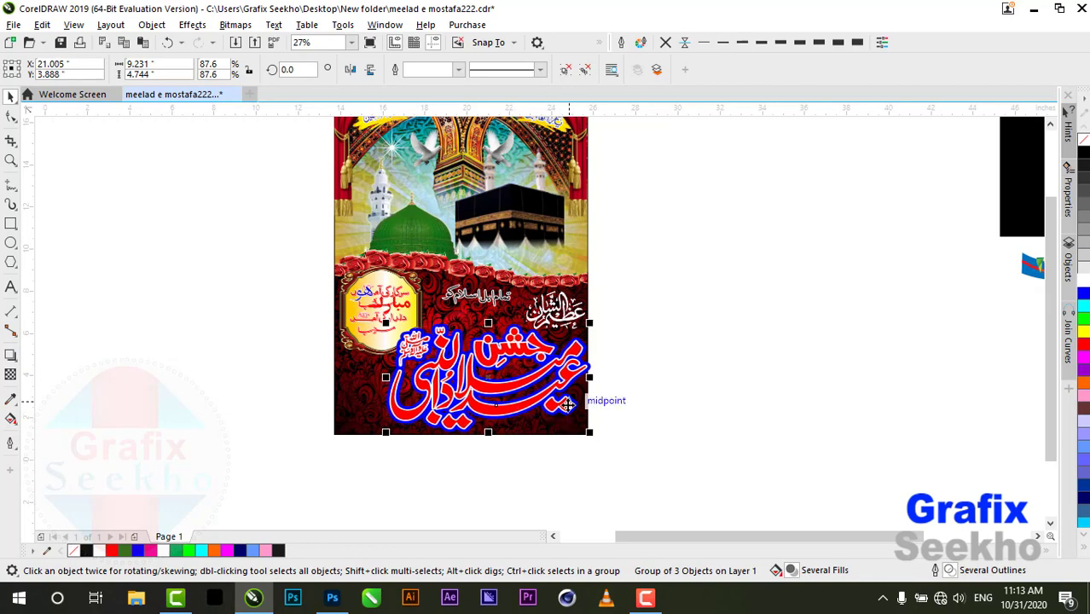
click(697, 364)
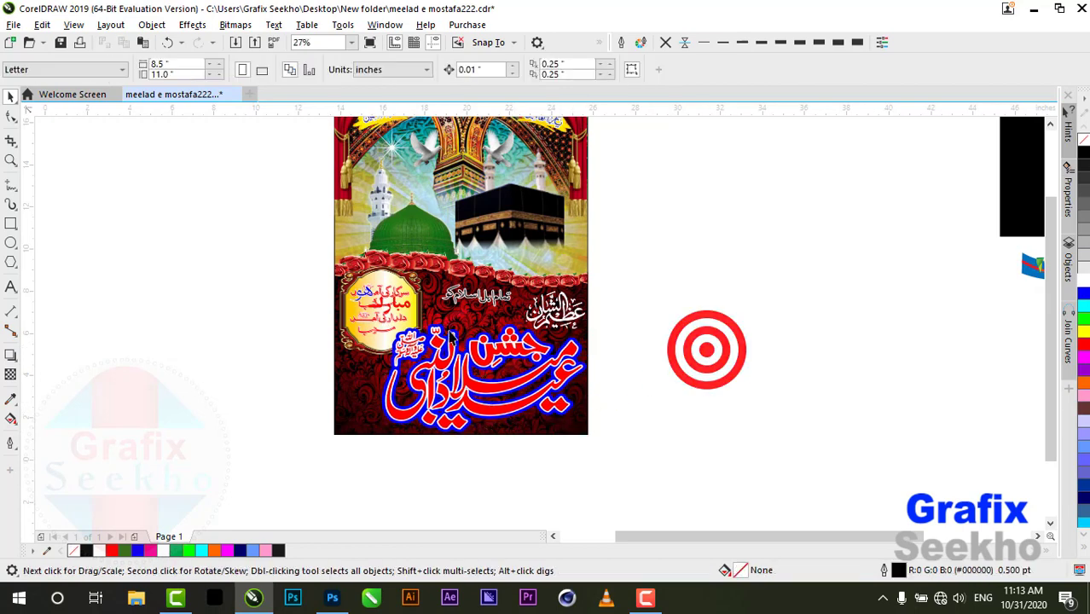
- Place the مبارک ہو text in white below the gold-framed badge and enlarge the تمام اہل اسلام کو line to about 3.99 by 1.23 inches
click(401, 305)
drag(402, 305, 384, 389)
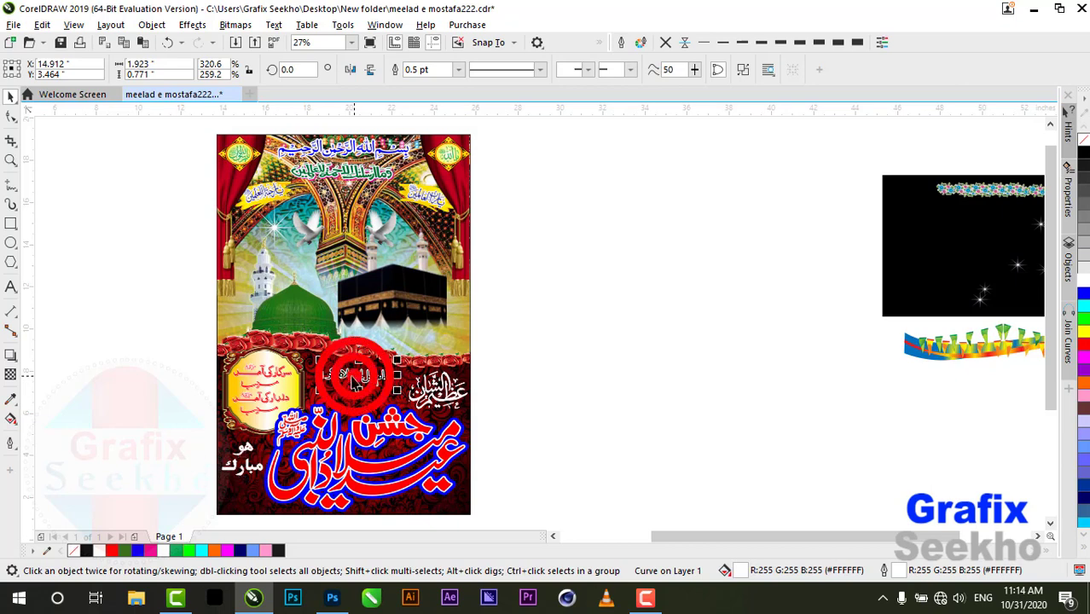
drag(341, 373, 372, 392)
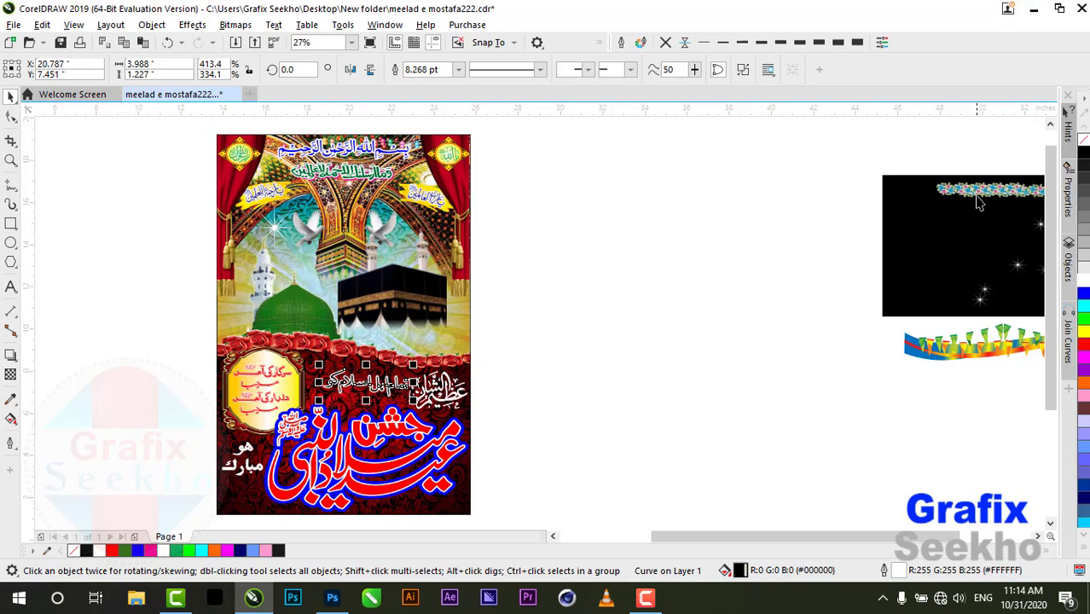
click(972, 348)
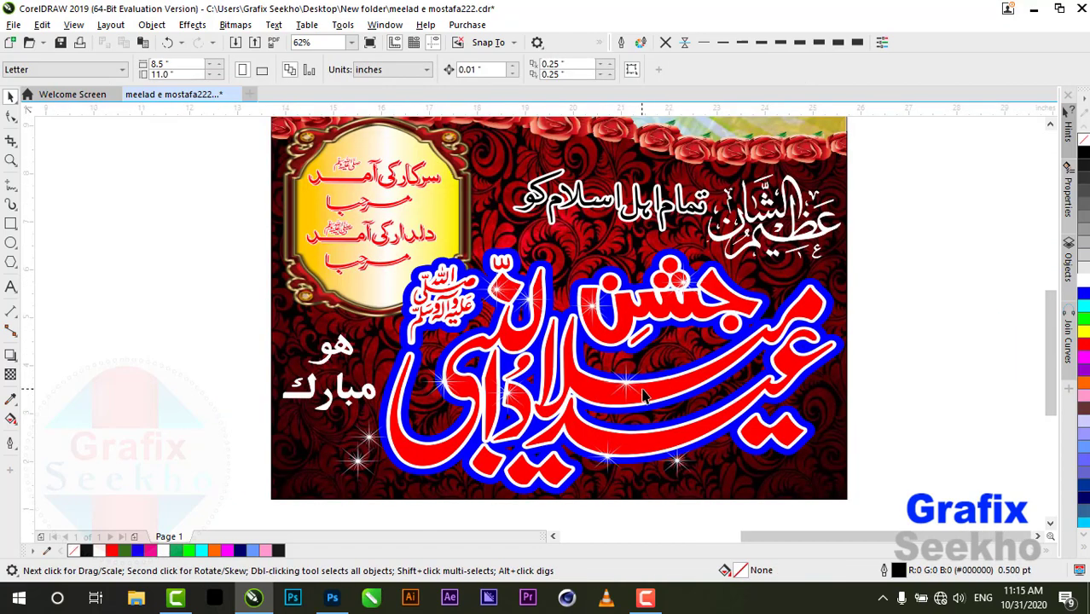
click(645, 392)
drag(646, 393, 683, 369)
key(ctrl+z)
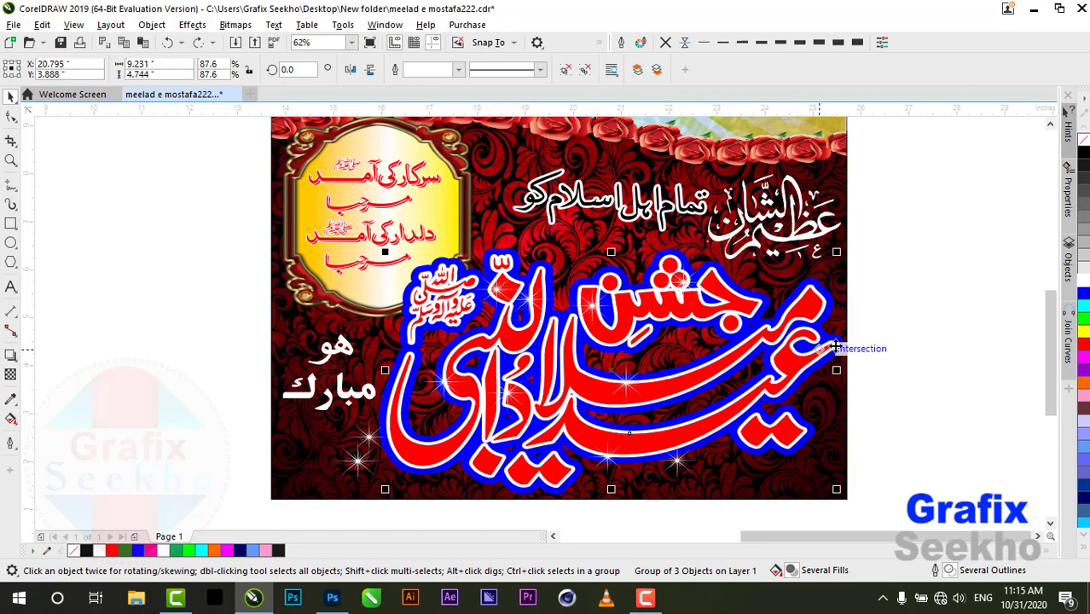
- Ungroup the main title calligraphy and delete its topmost red copy that has no outline
click(929, 337)
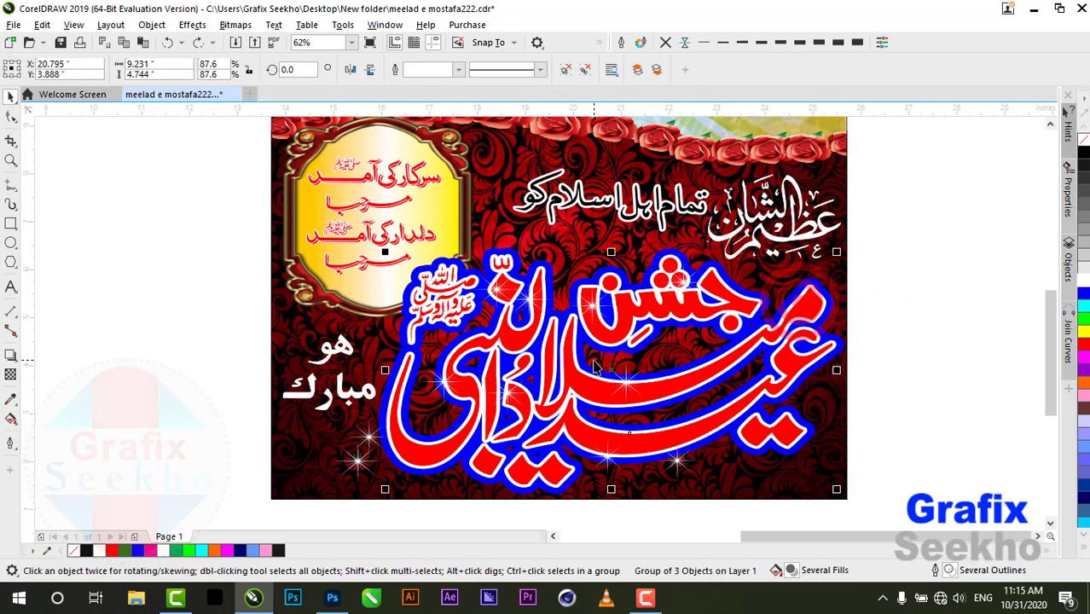
click(556, 359)
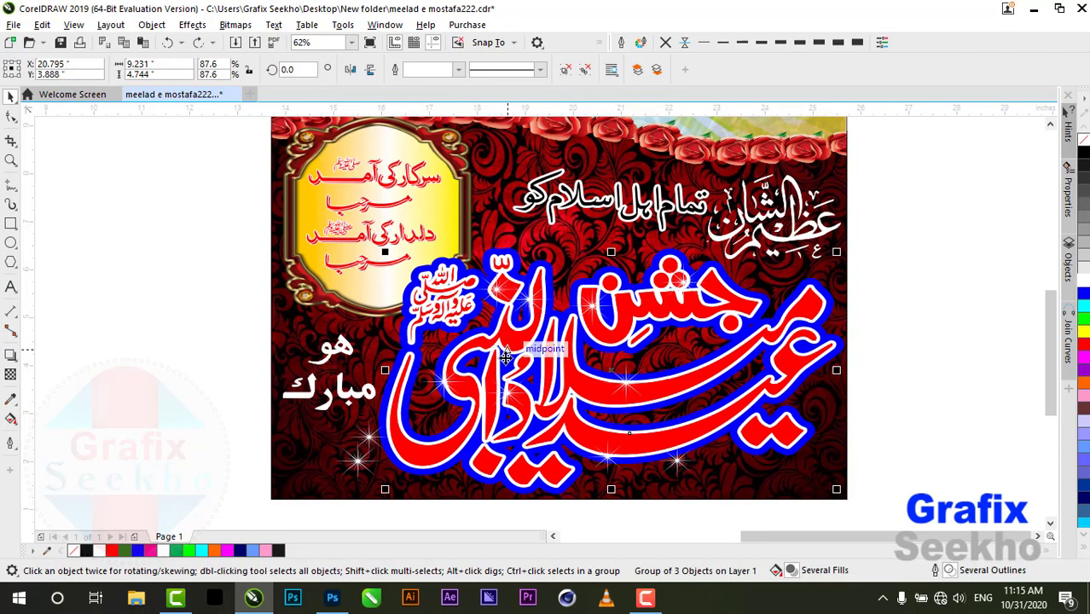
click(566, 70)
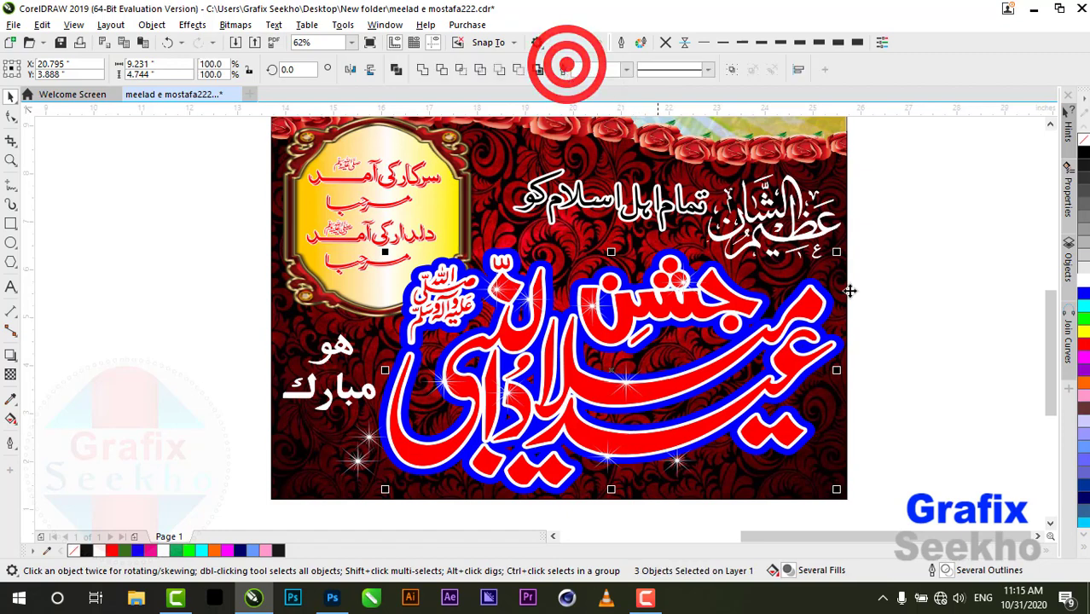
click(806, 312)
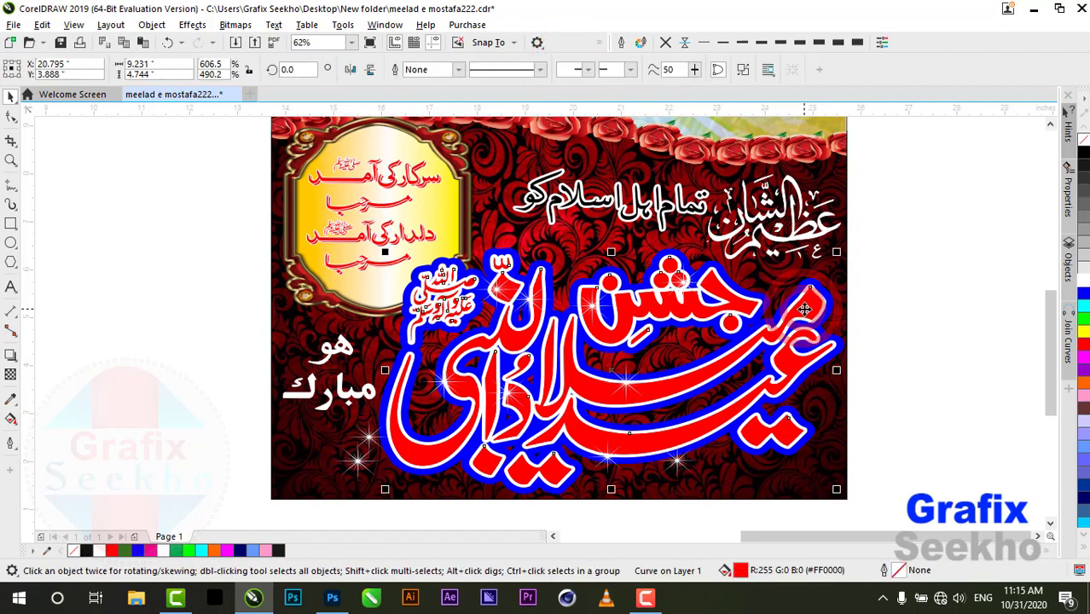
key(Escape)
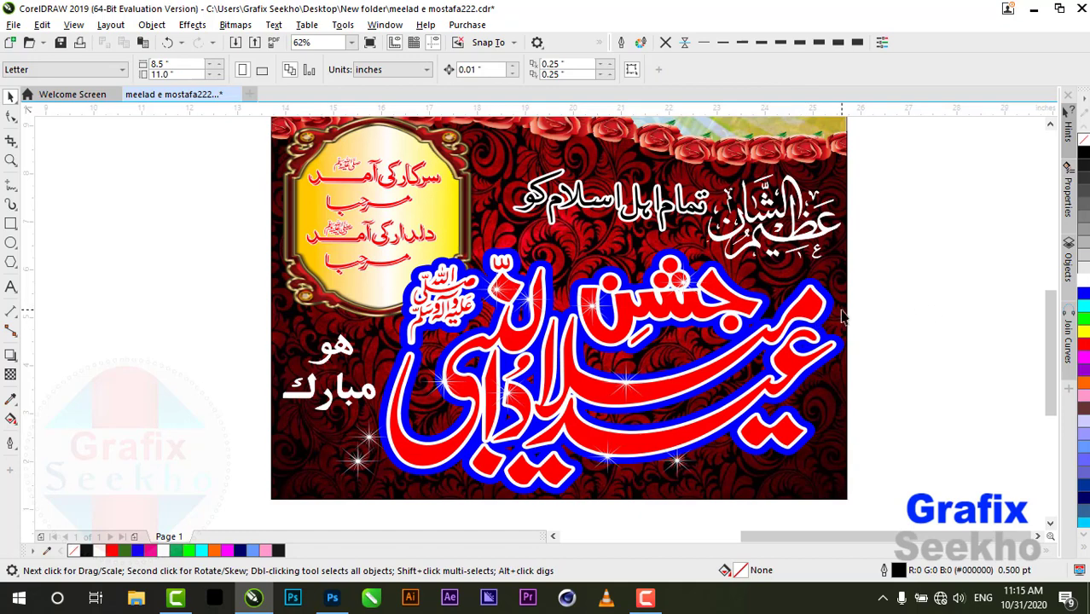
click(808, 307)
key(F10)
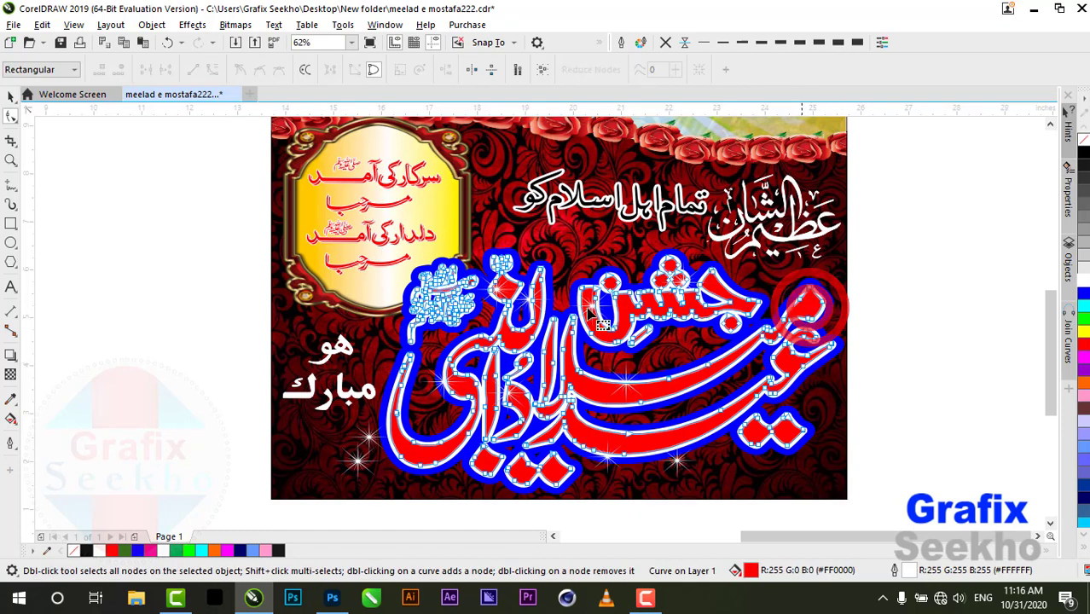
click(11, 96)
key(Escape)
drag(808, 306, 817, 350)
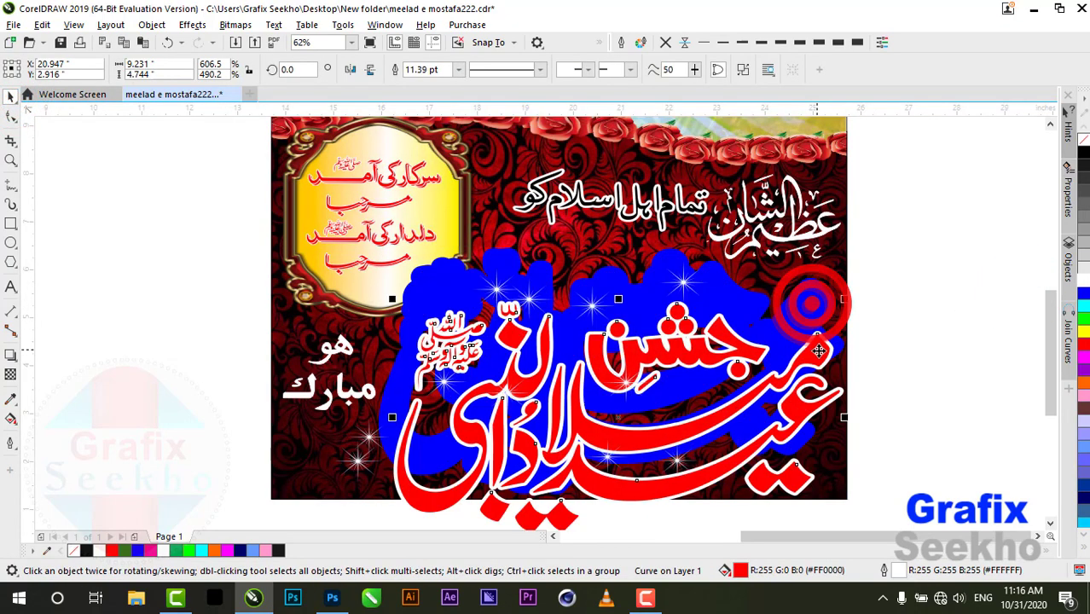
click(792, 314)
key(ctrl+z)
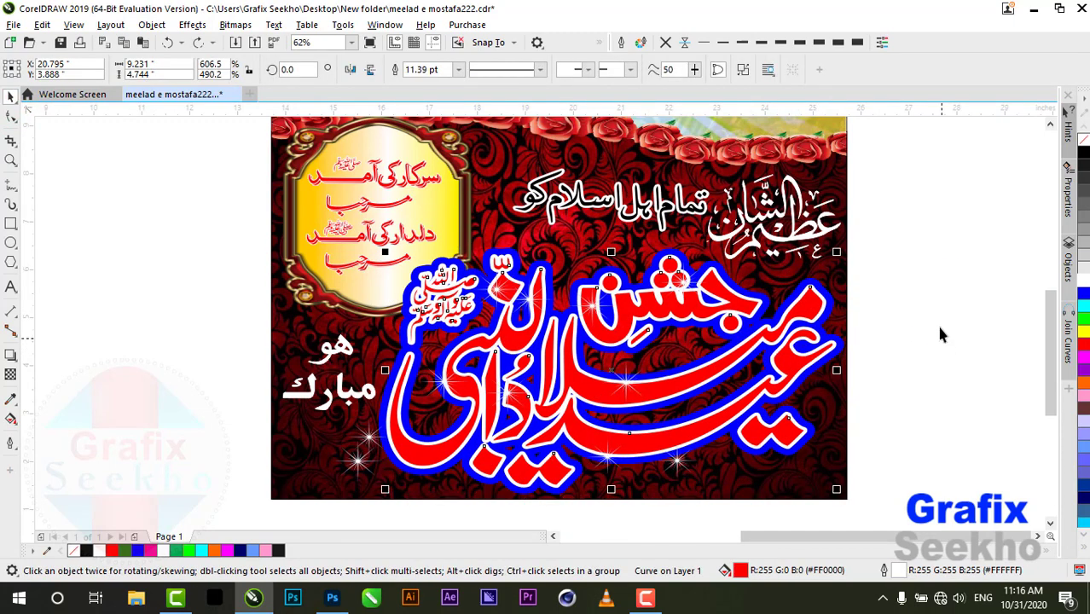
- Delete the blue backing shape behind the red title calligraphy
click(940, 300)
click(832, 304)
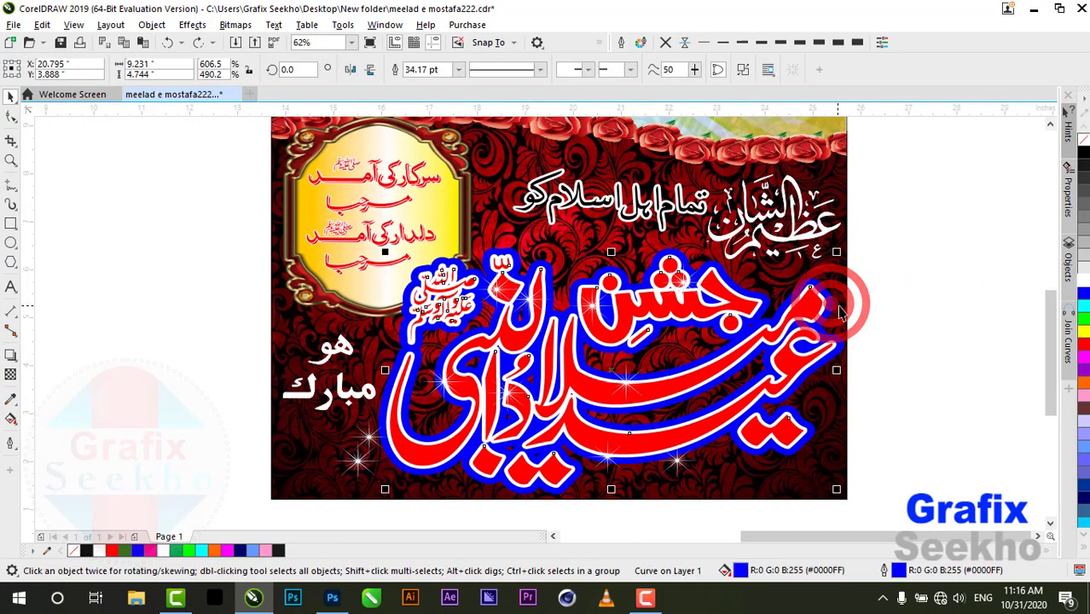
key(Delete)
click(810, 318)
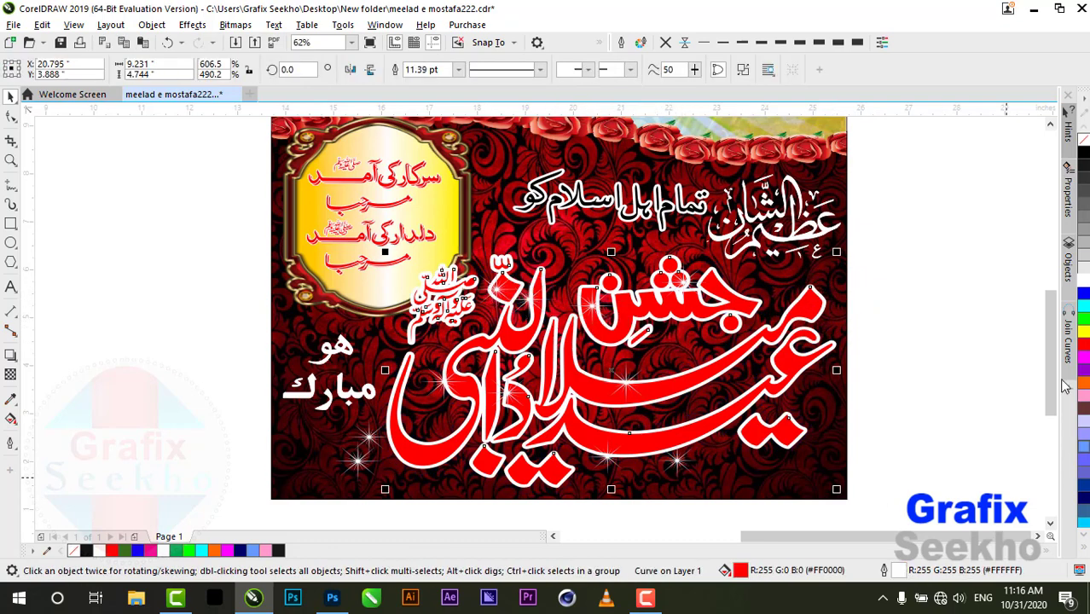
click(1003, 353)
- Enlarge the sparkle group to about 8.46 by 4.97 inches, raise it to the small calligraphy lines and send it back in the stacking order
click(680, 465)
drag(712, 488, 740, 505)
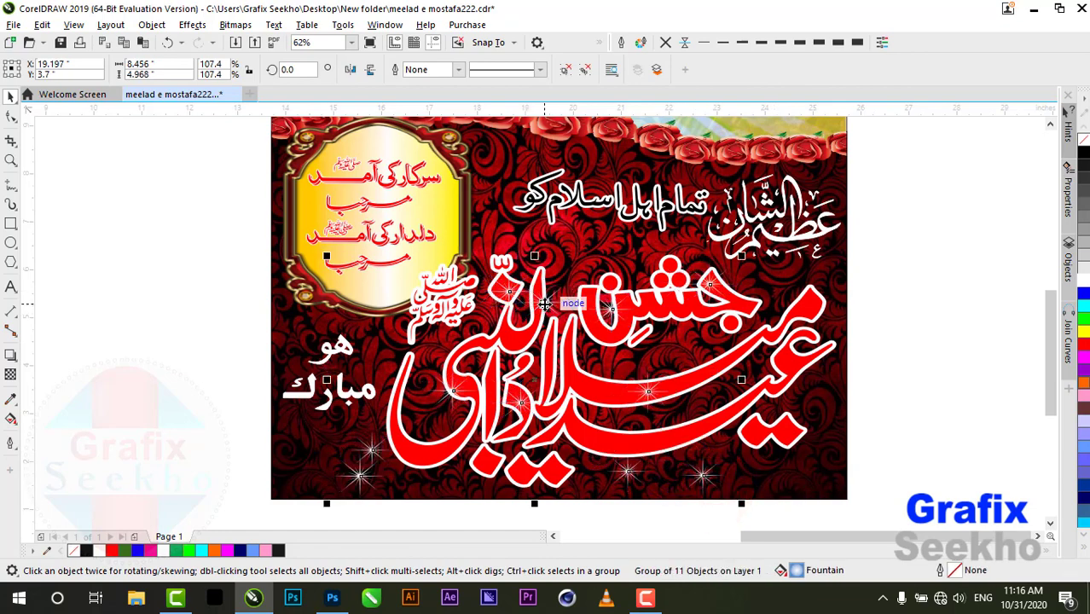
drag(530, 298, 556, 159)
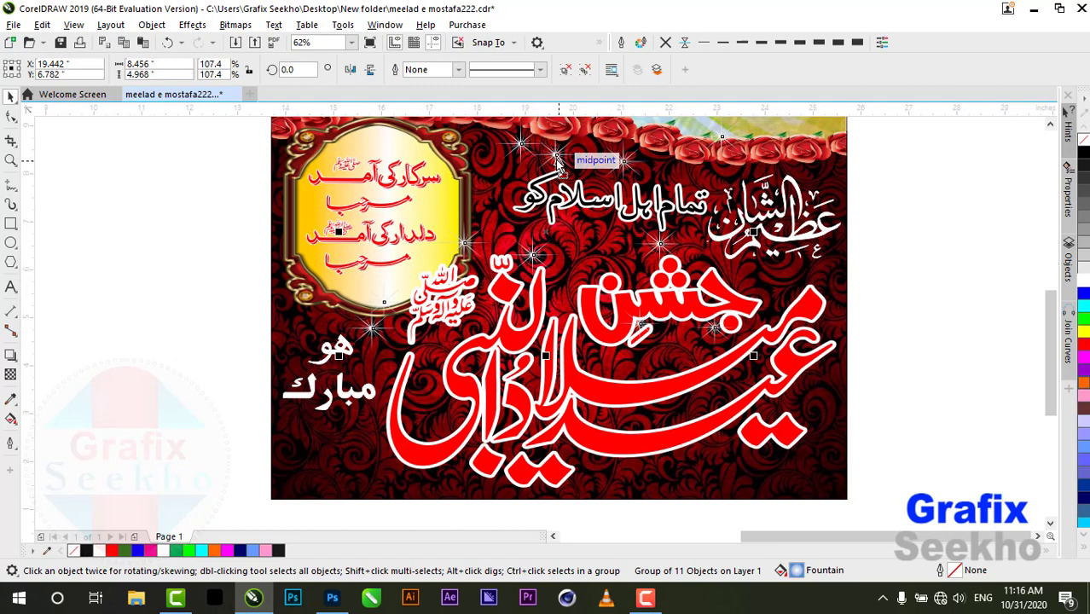
key(Page_Down)
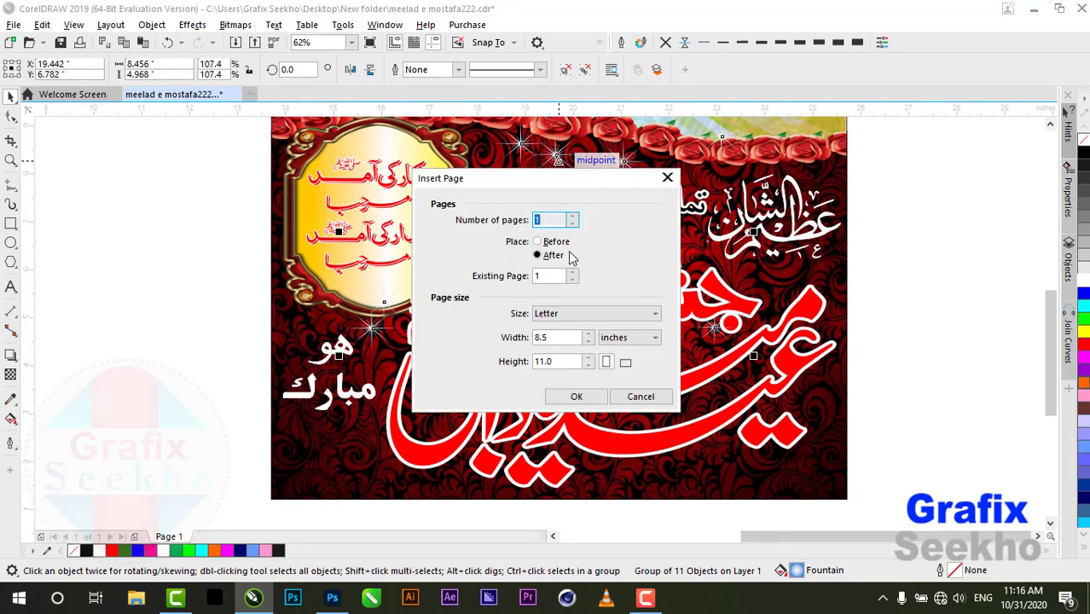
click(638, 398)
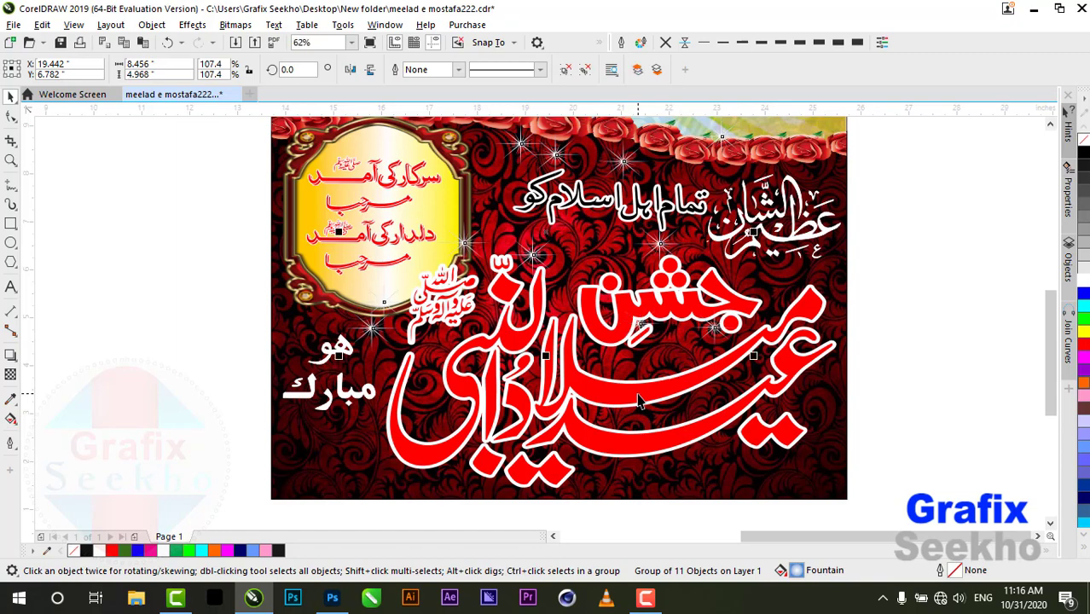
- Duplicate the red title calligraphy in place and remove the outline from the top copy
click(814, 303)
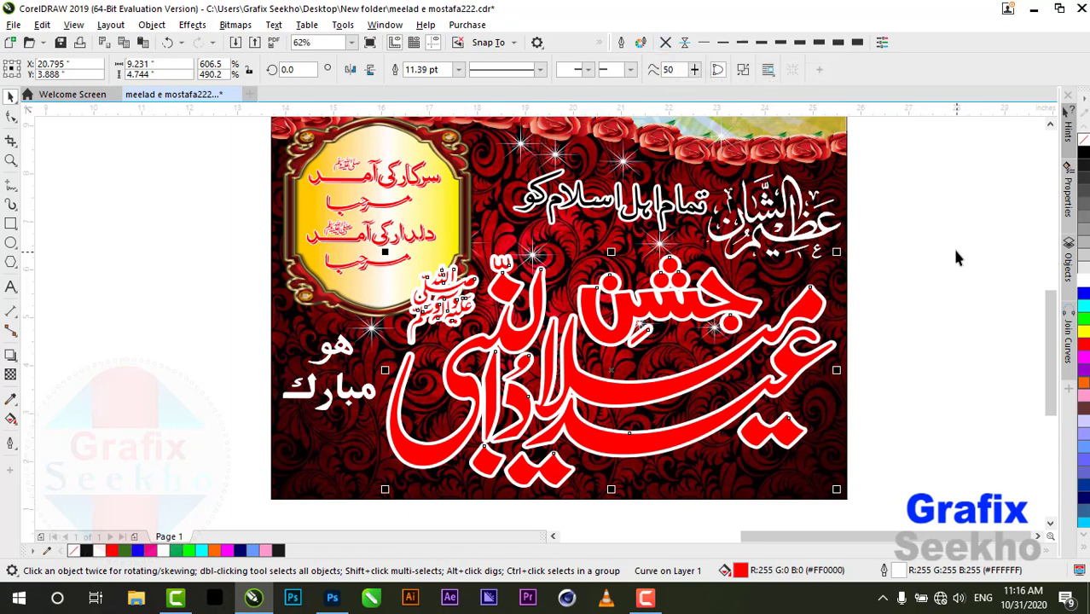
click(665, 43)
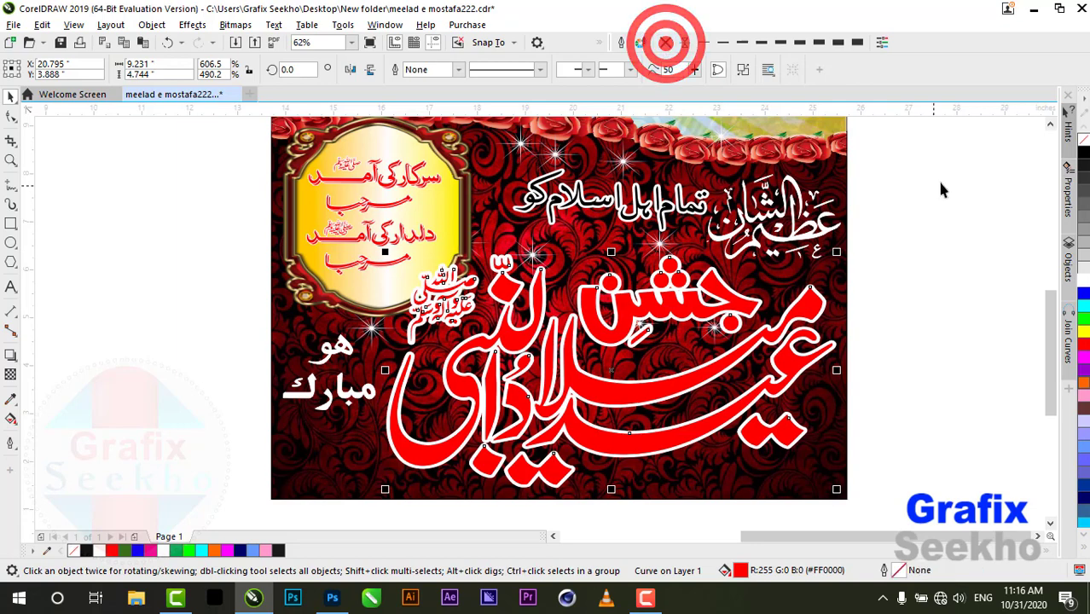
click(966, 182)
click(807, 307)
drag(809, 314, 684, 349)
key(Delete)
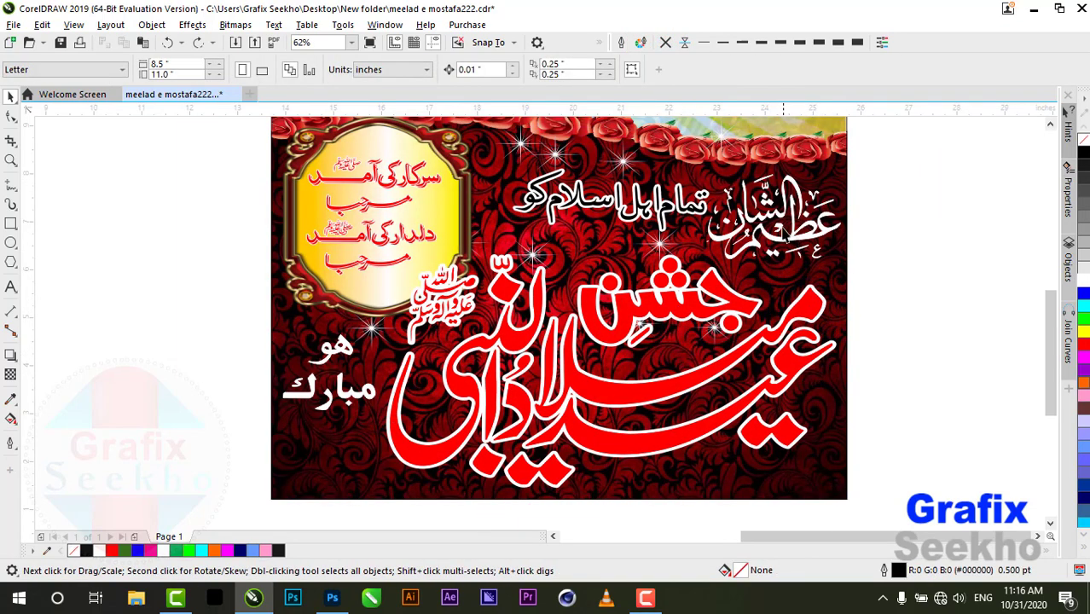
- Convert the title's outline-free top copy to a 300 dpi RGB (24-bit) bitmap with anti-aliasing and a transparent background
click(794, 312)
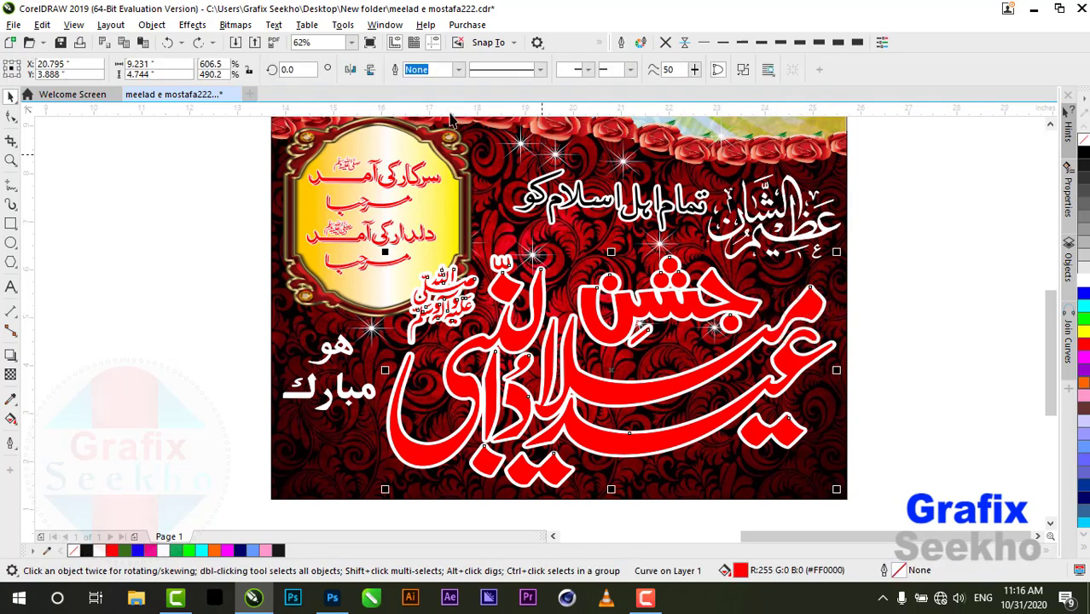
click(236, 24)
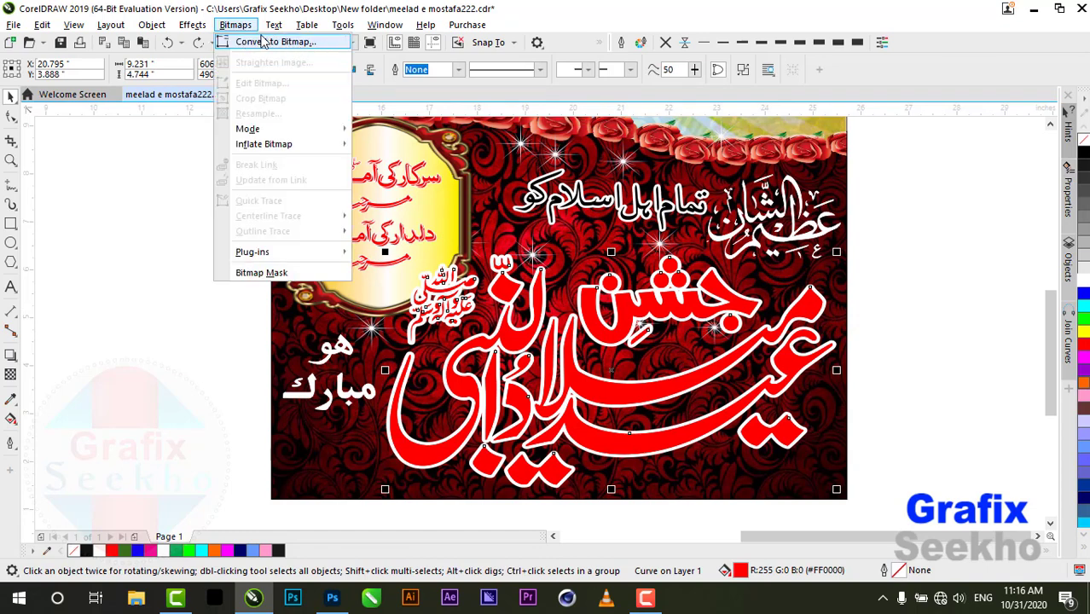
click(264, 42)
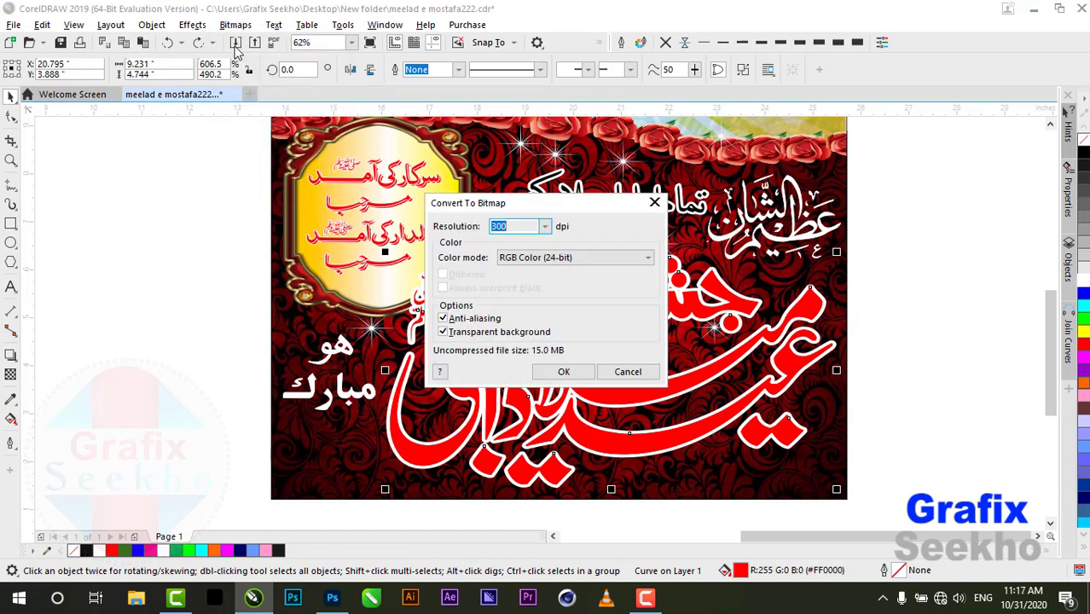
click(561, 373)
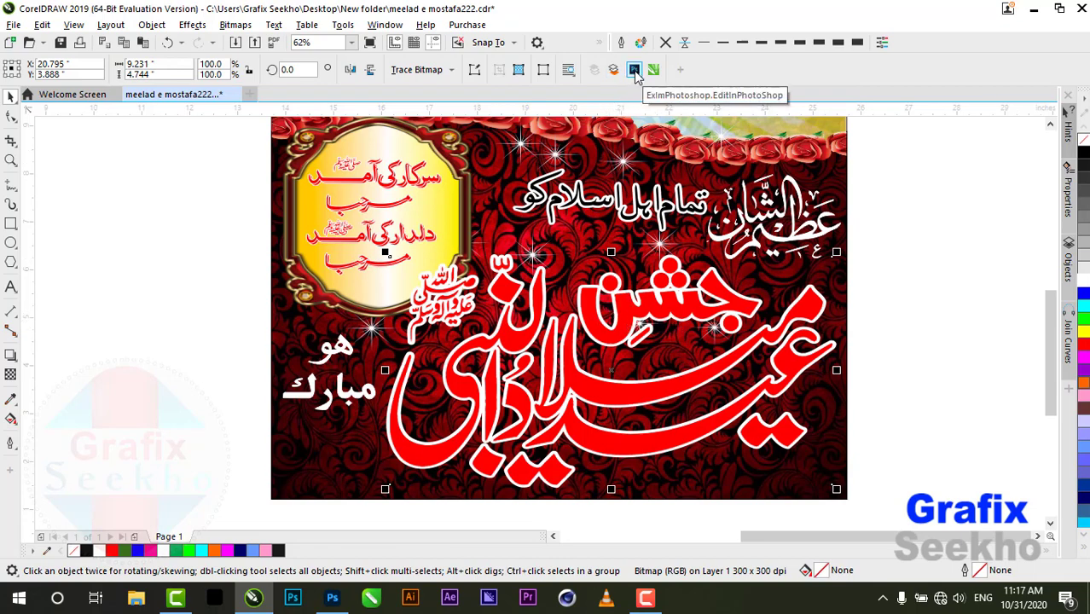
- Send the title calligraphy bitmap to Photoshop for editing and switch to Photoshop
click(635, 71)
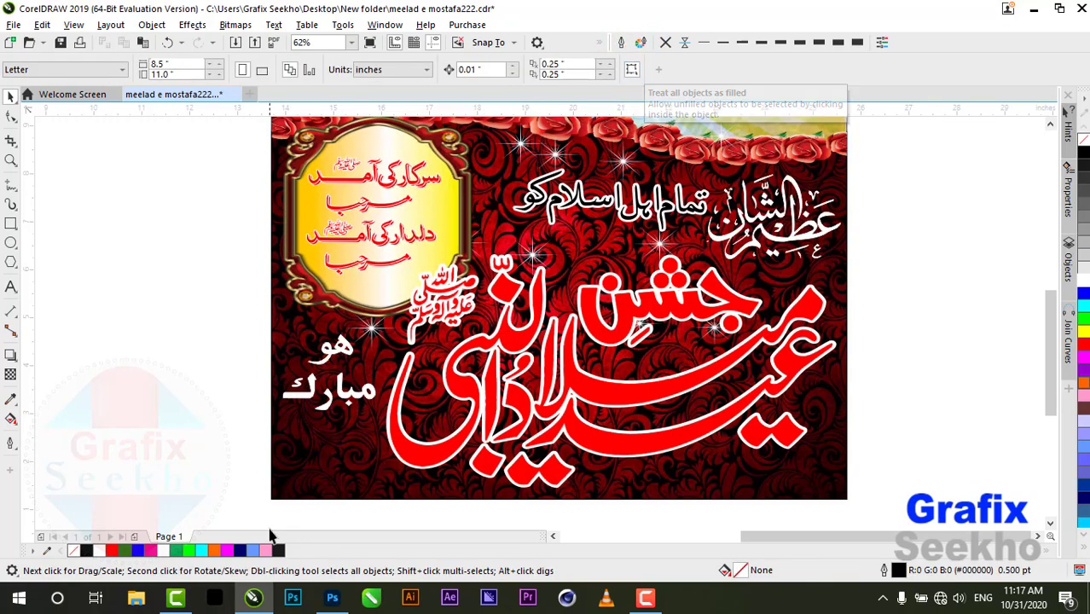
mouse_move(335, 602)
click(348, 533)
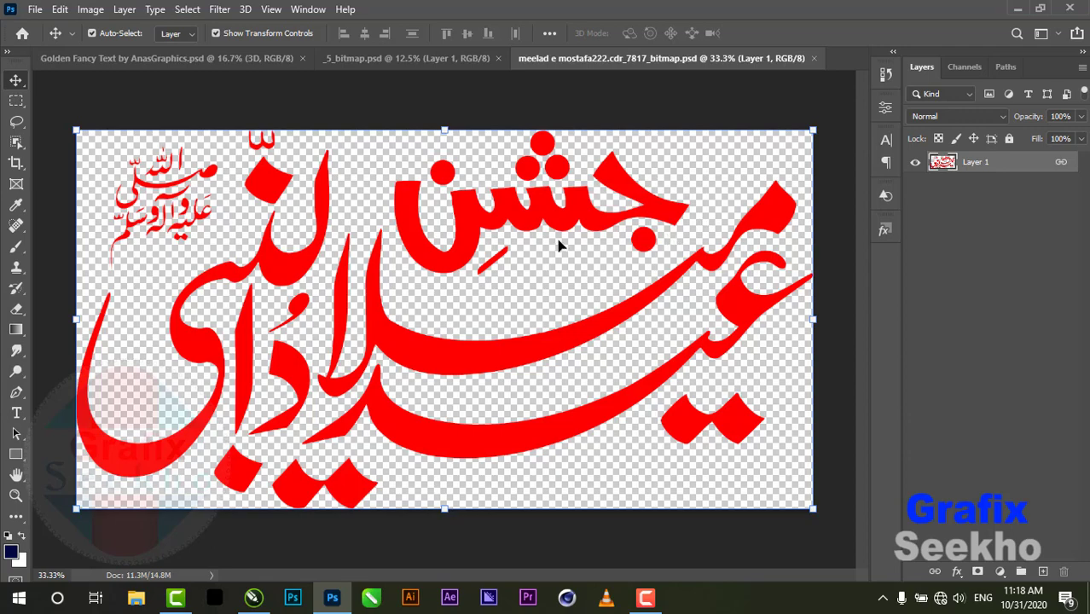
- Duplicate the title calligraphy layer and apply the saved purple glitter style with gold edges to the copy
right_click(1050, 166)
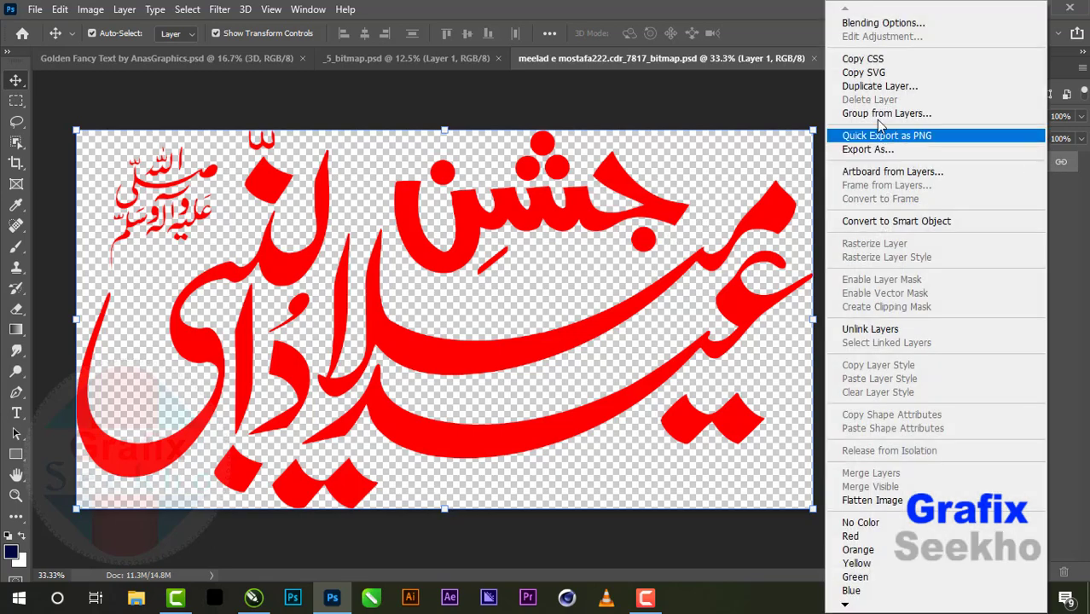
click(879, 86)
click(682, 156)
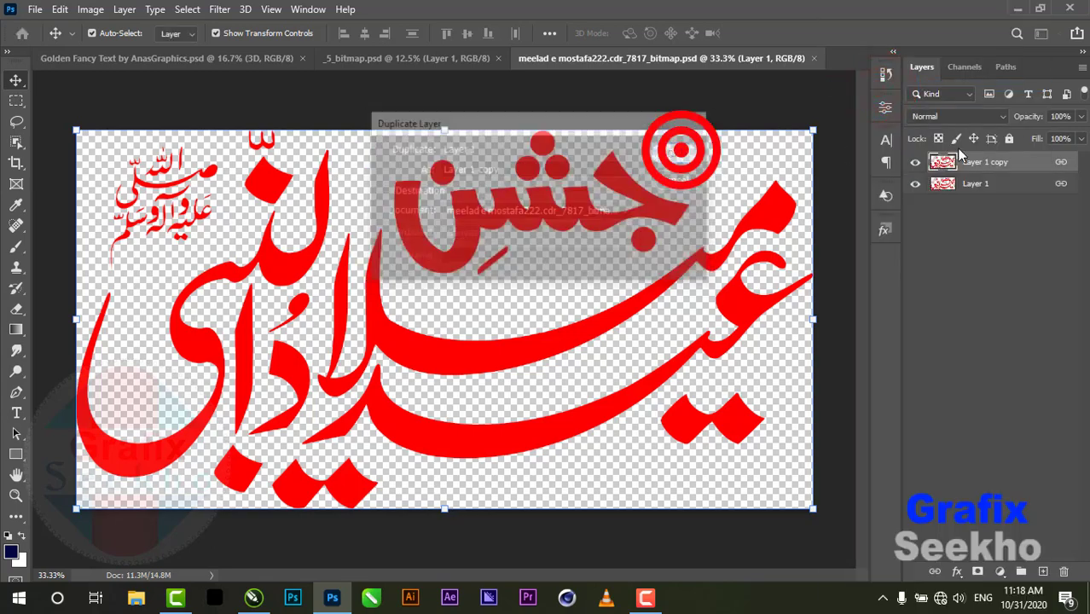
click(884, 230)
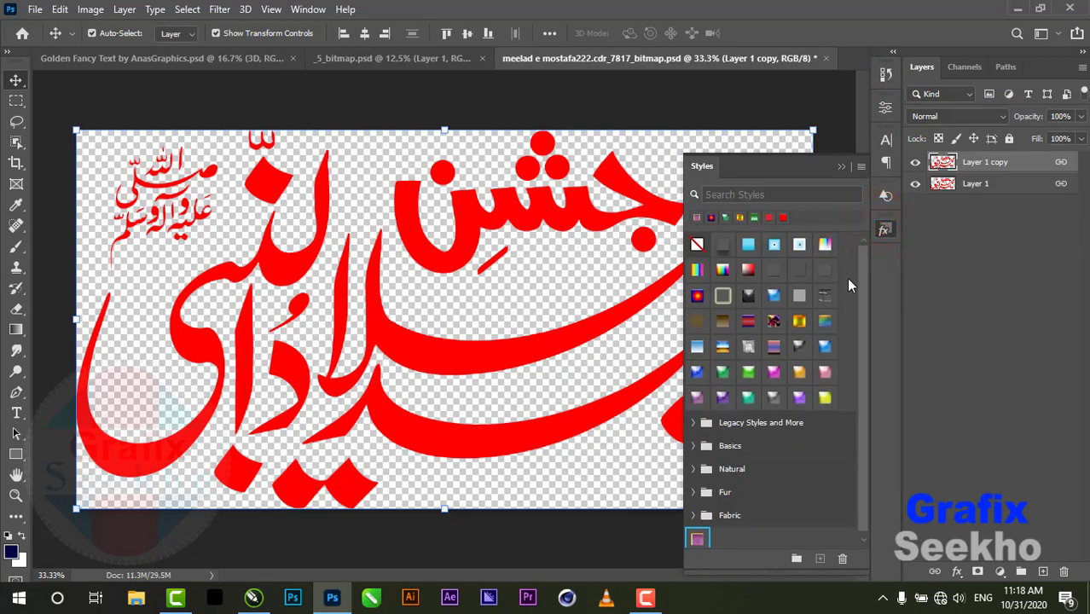
drag(865, 306, 865, 314)
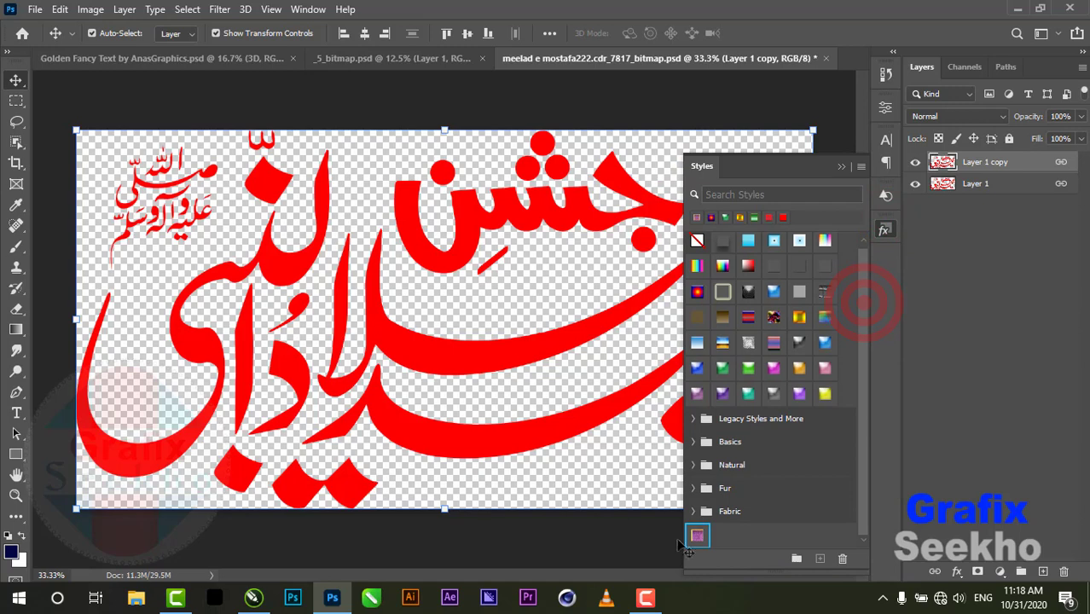
click(697, 536)
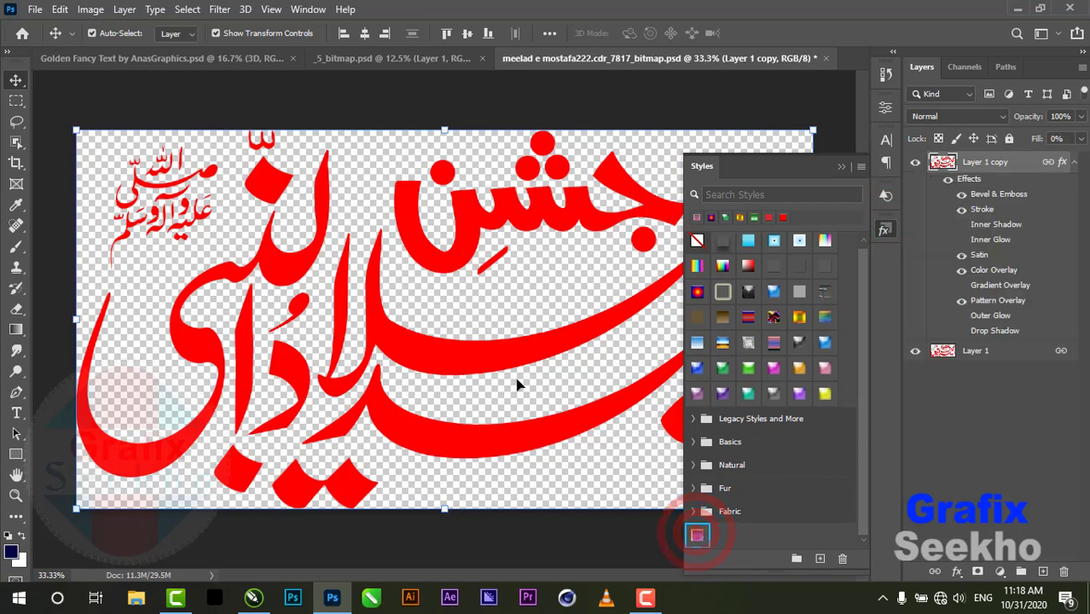
click(697, 538)
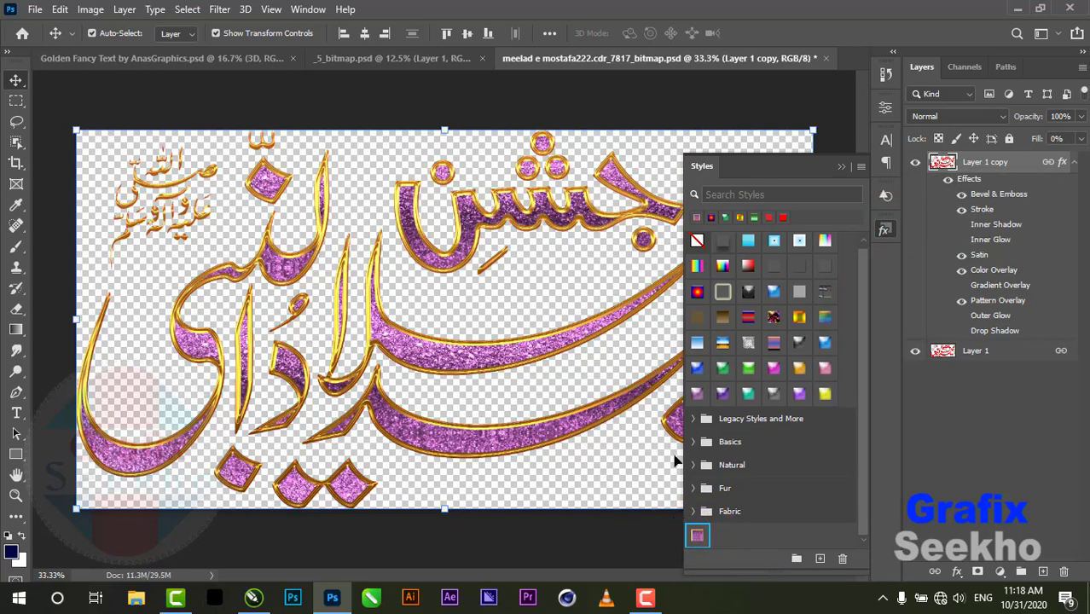
click(844, 167)
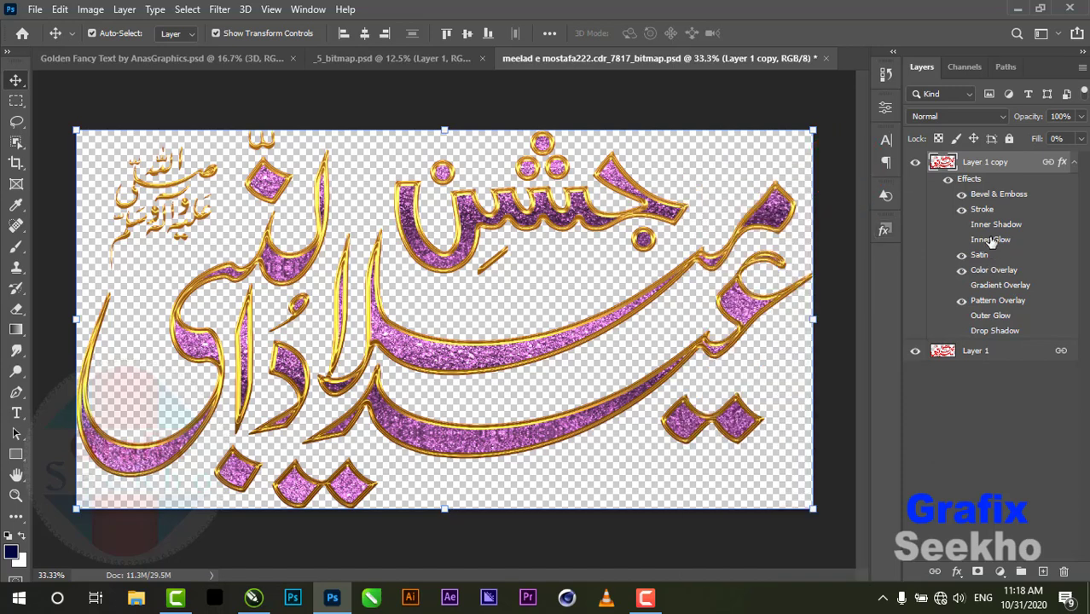
- Merge the styled calligraphy copy down into the original layer and save the bitmap file
click(126, 9)
click(886, 229)
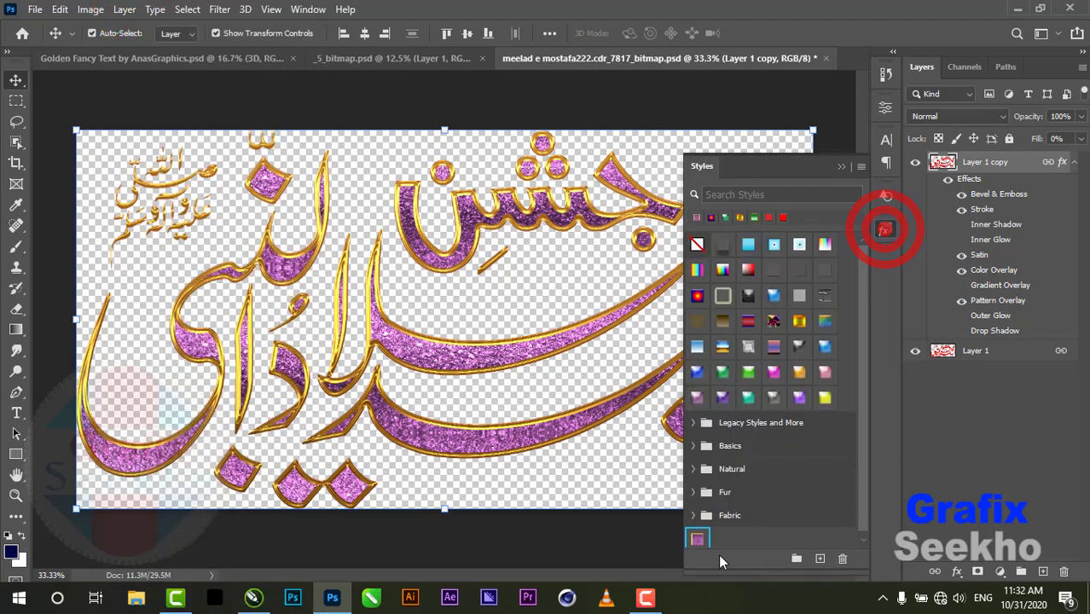
click(842, 166)
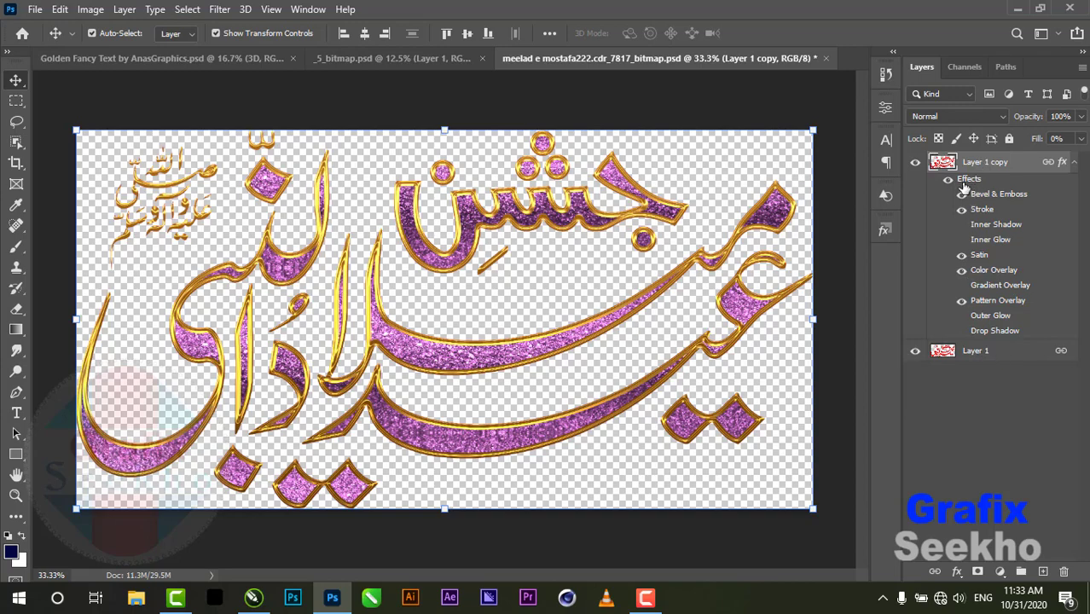
click(125, 9)
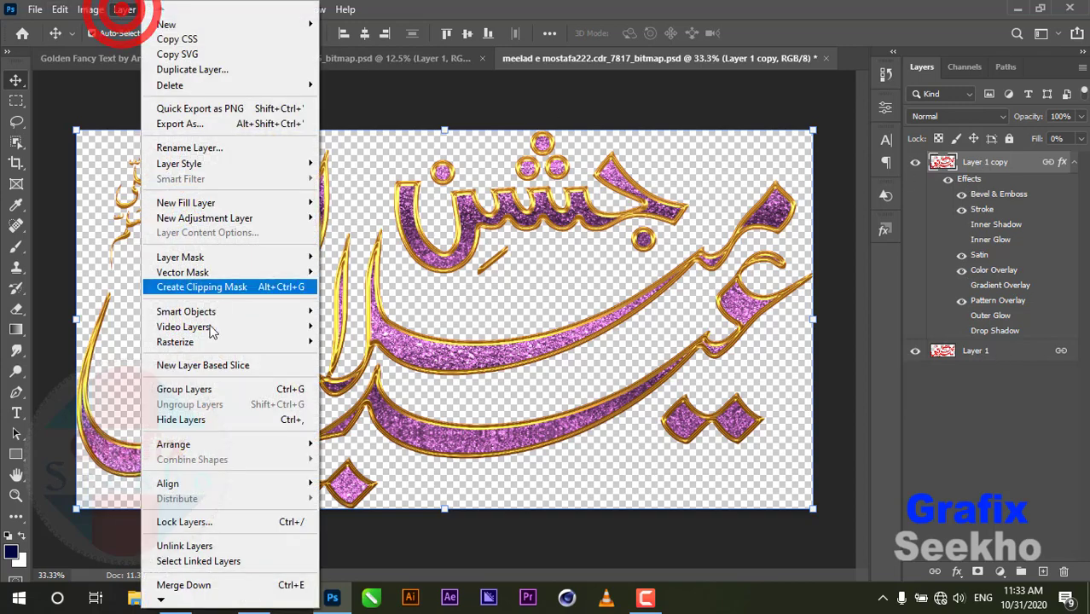
click(290, 586)
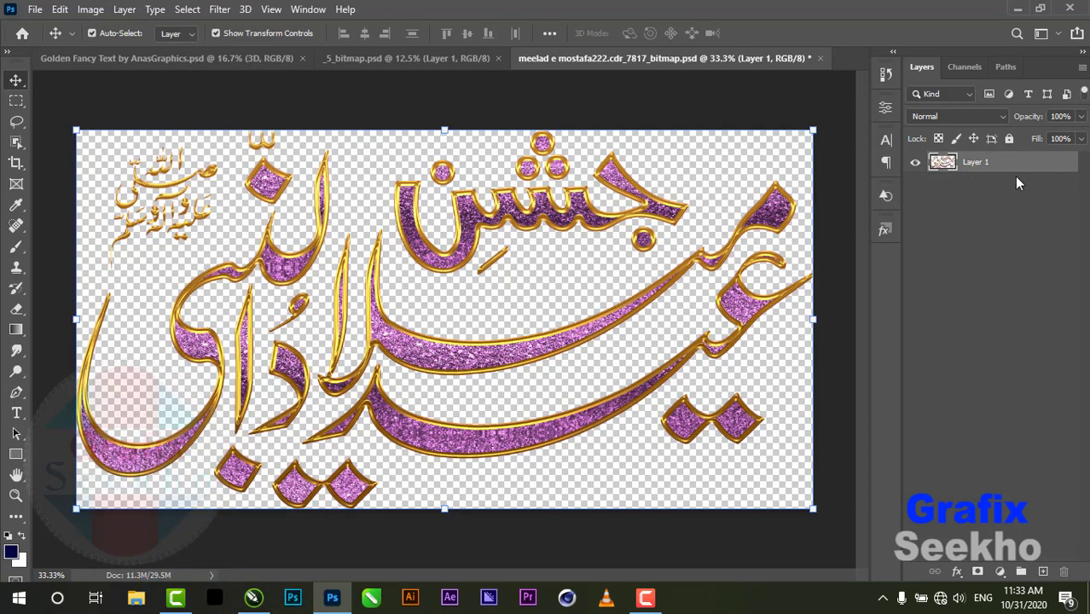
click(35, 10)
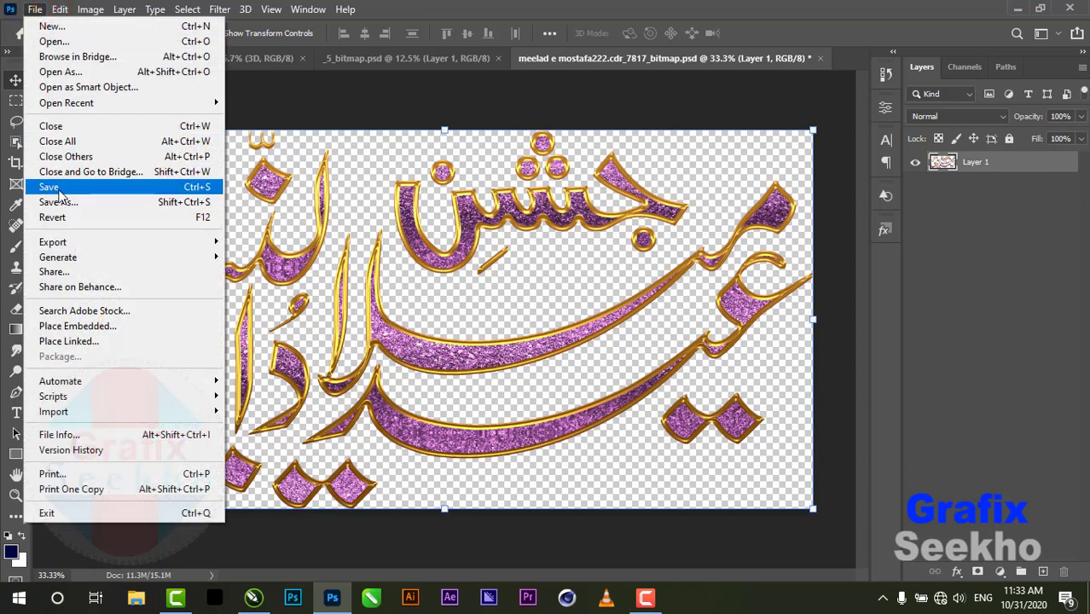
click(86, 187)
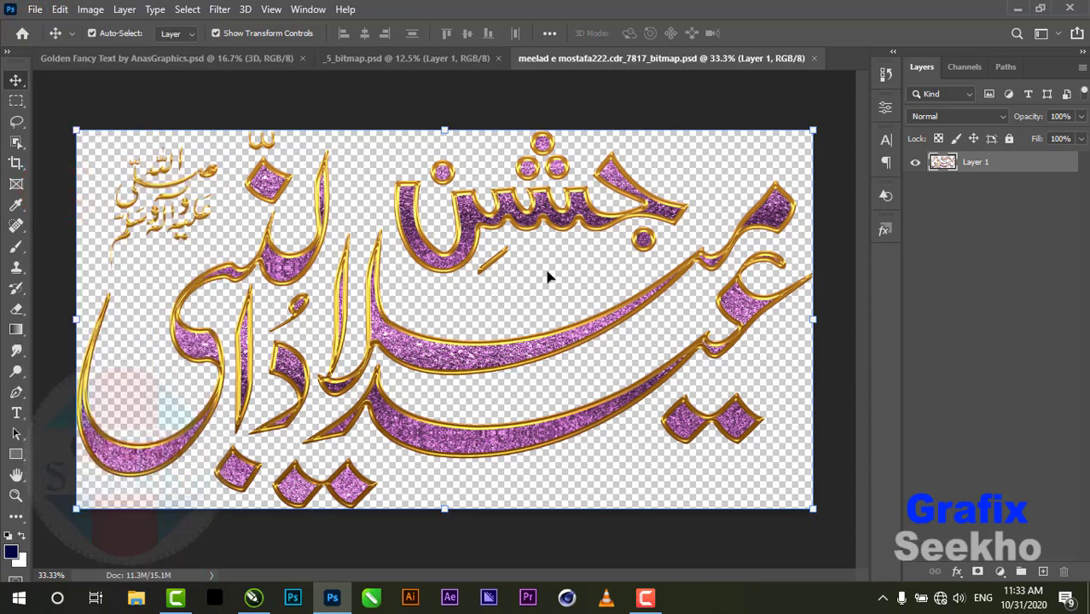
- Switch back to CorelDRAW and update the red title bitmap with the version edited in Photoshop
click(254, 597)
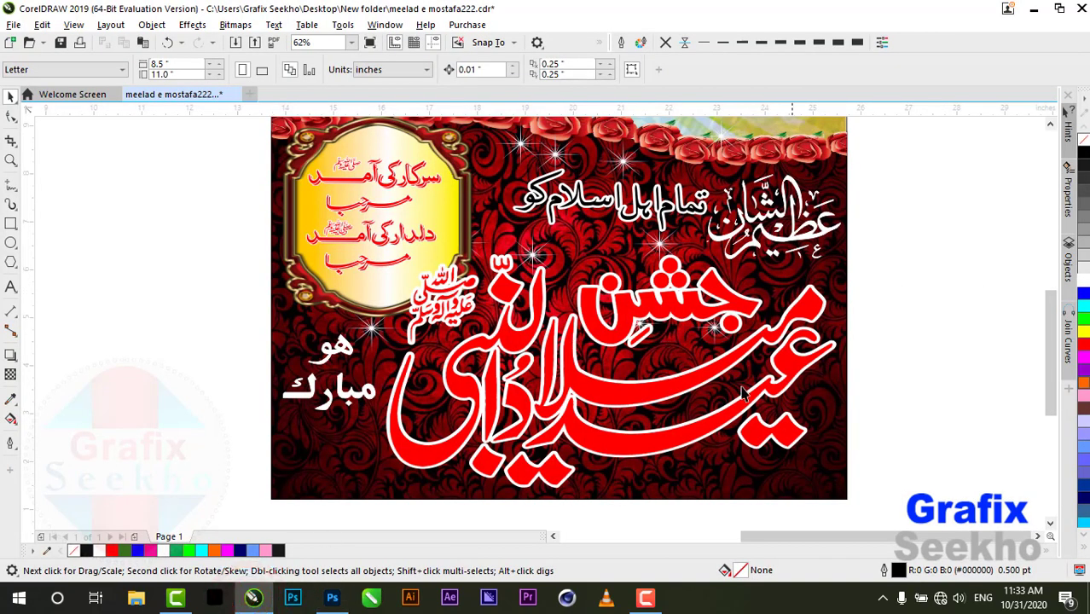
click(621, 398)
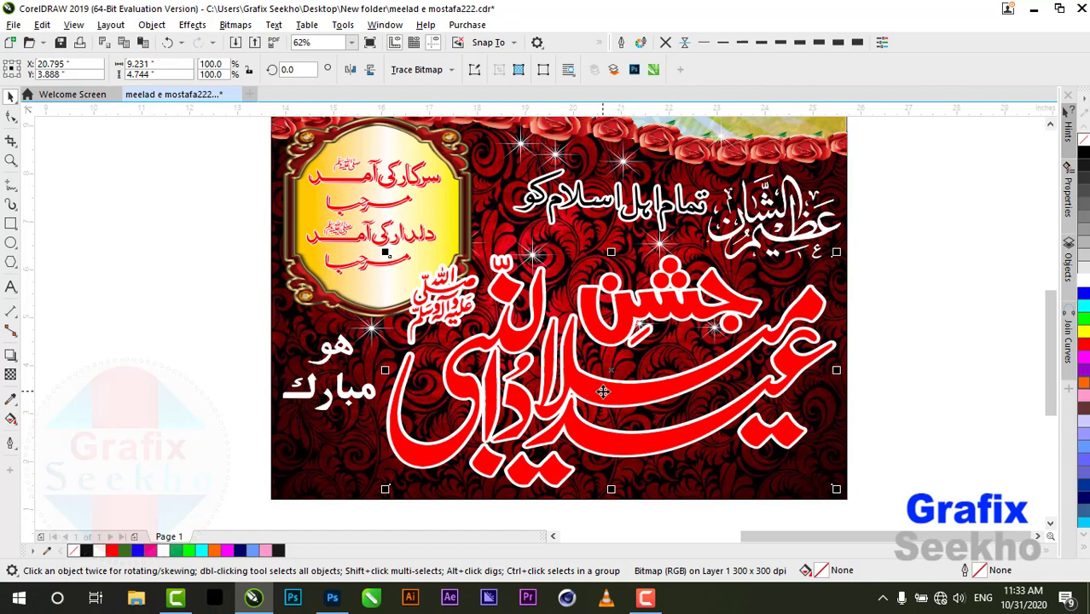
click(655, 72)
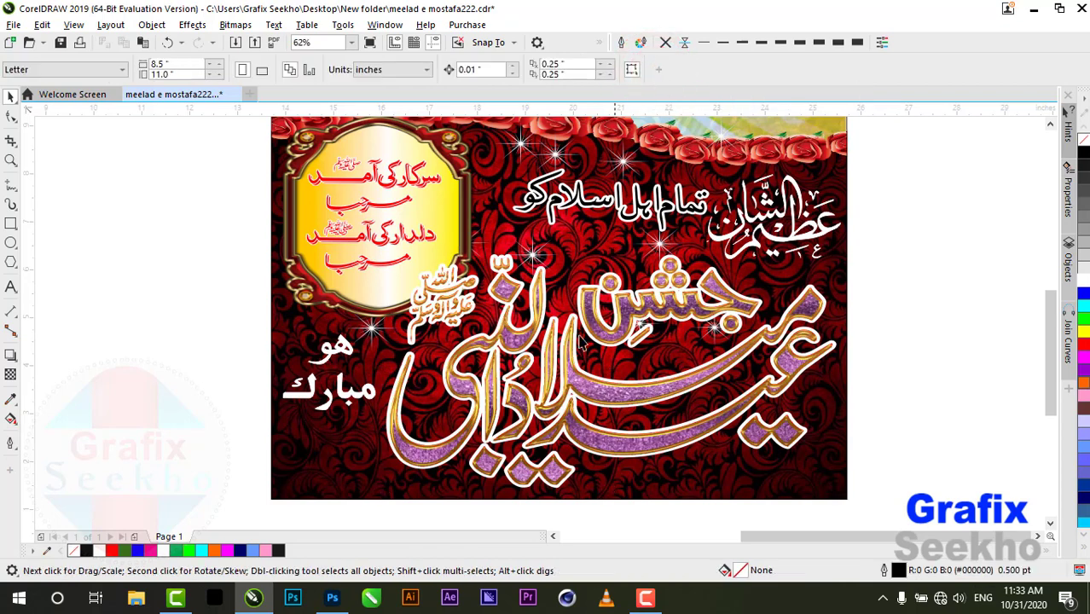
- Examine the glitter title's gold edges and white outline up close, and its fit within the poster
click(334, 600)
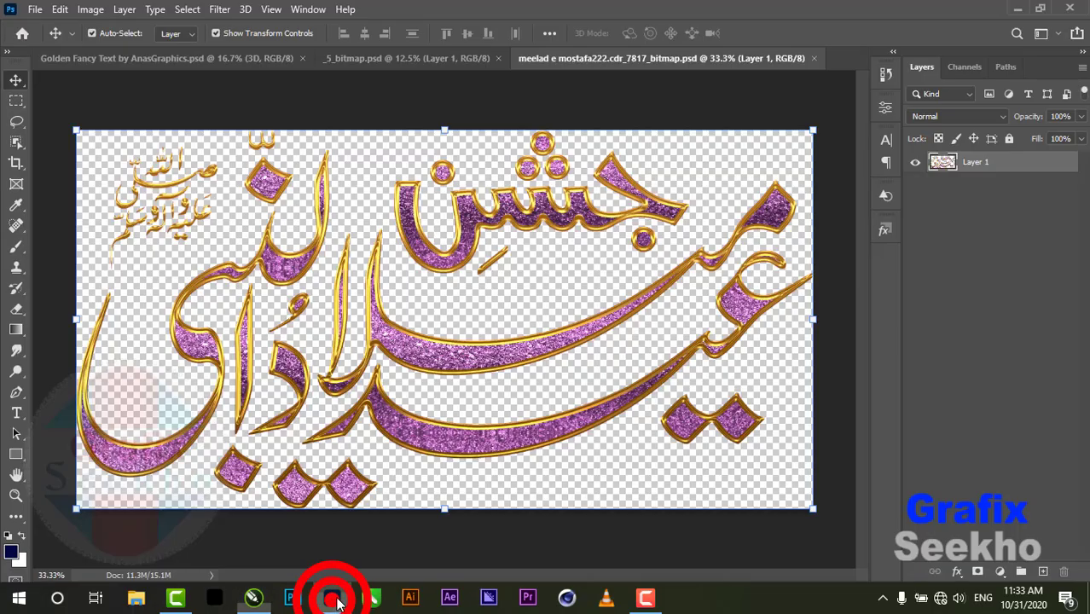
click(254, 599)
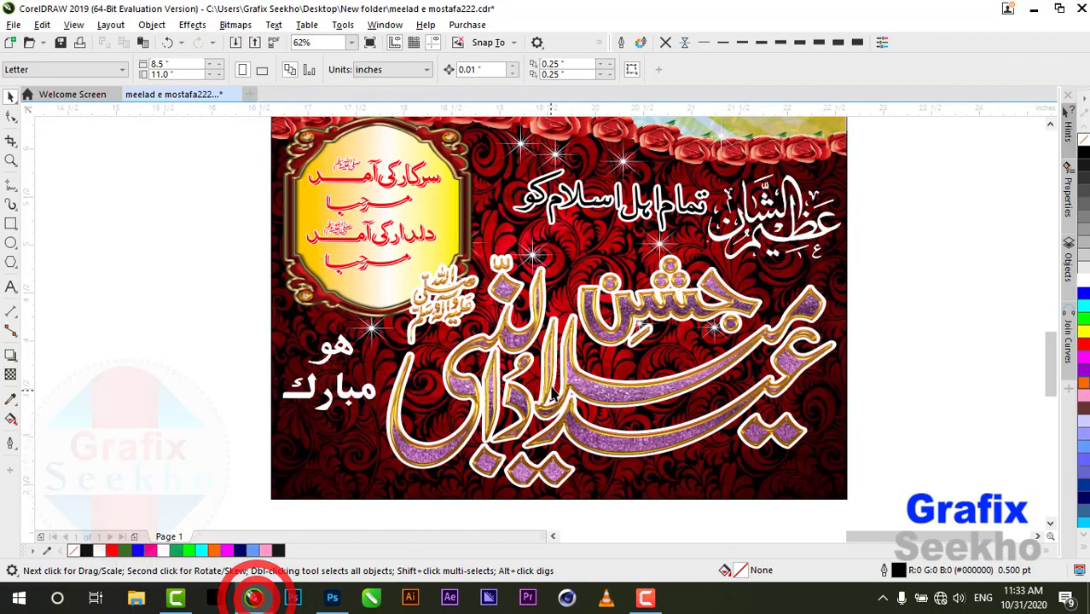
scroll(553, 394, up, 5)
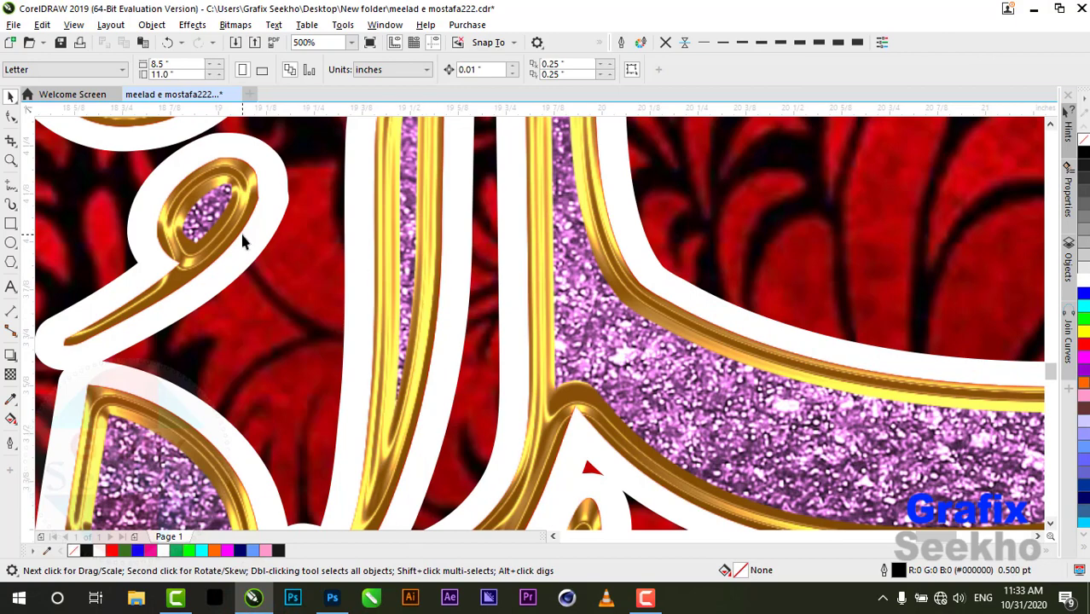
scroll(227, 243, down, 4)
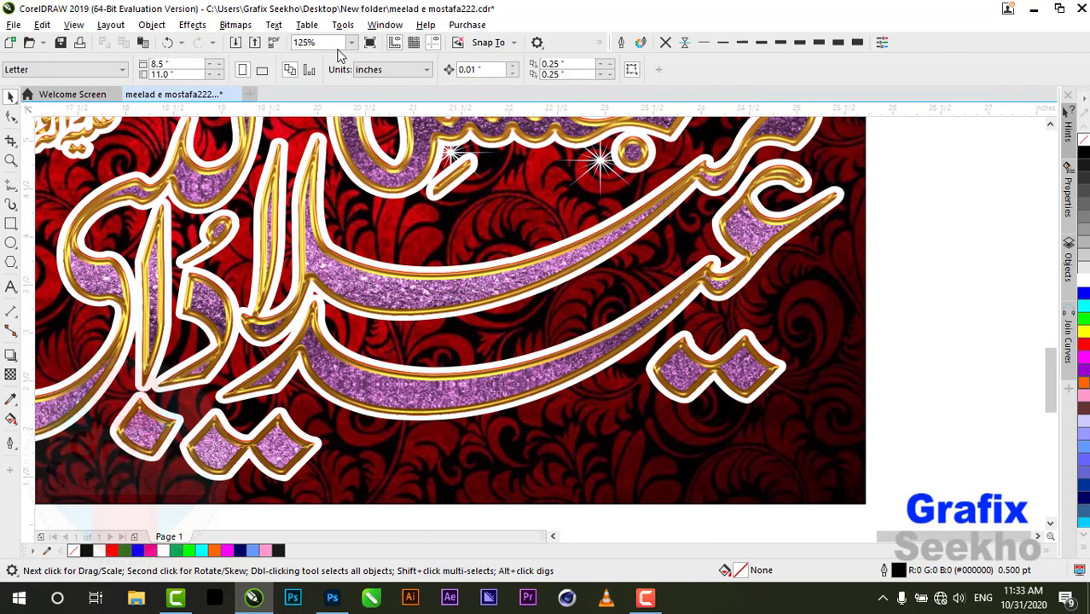
click(349, 42)
click(331, 65)
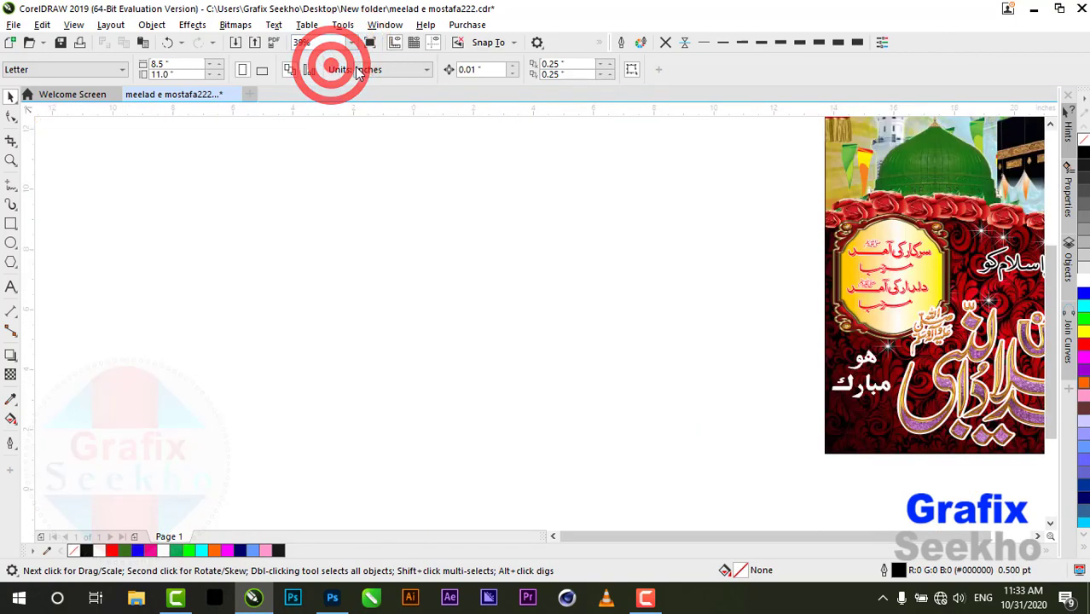
click(350, 41)
click(311, 50)
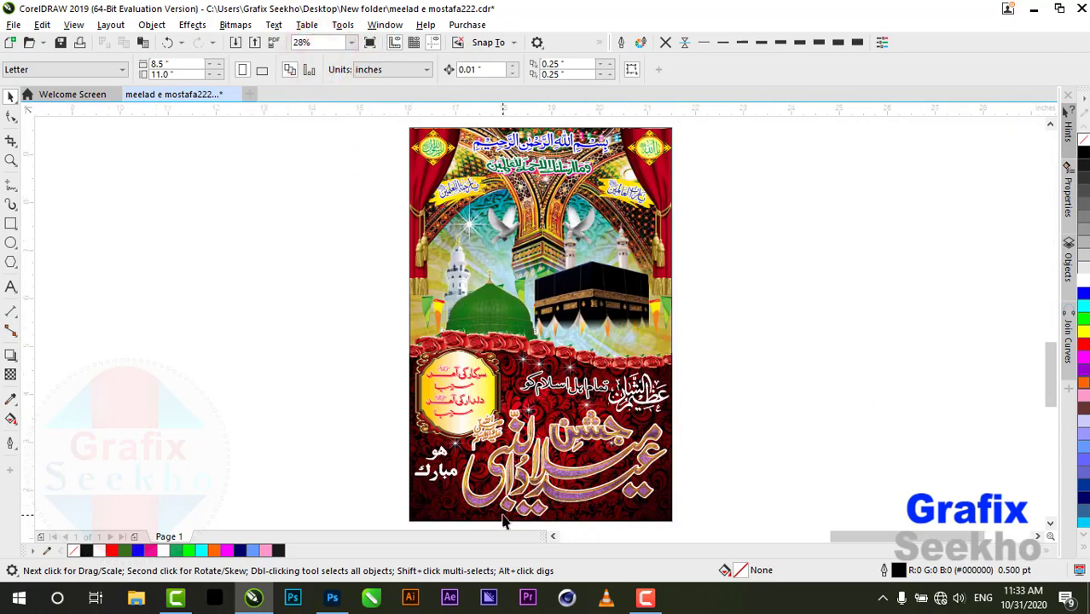
scroll(505, 520, up, 4)
click(465, 453)
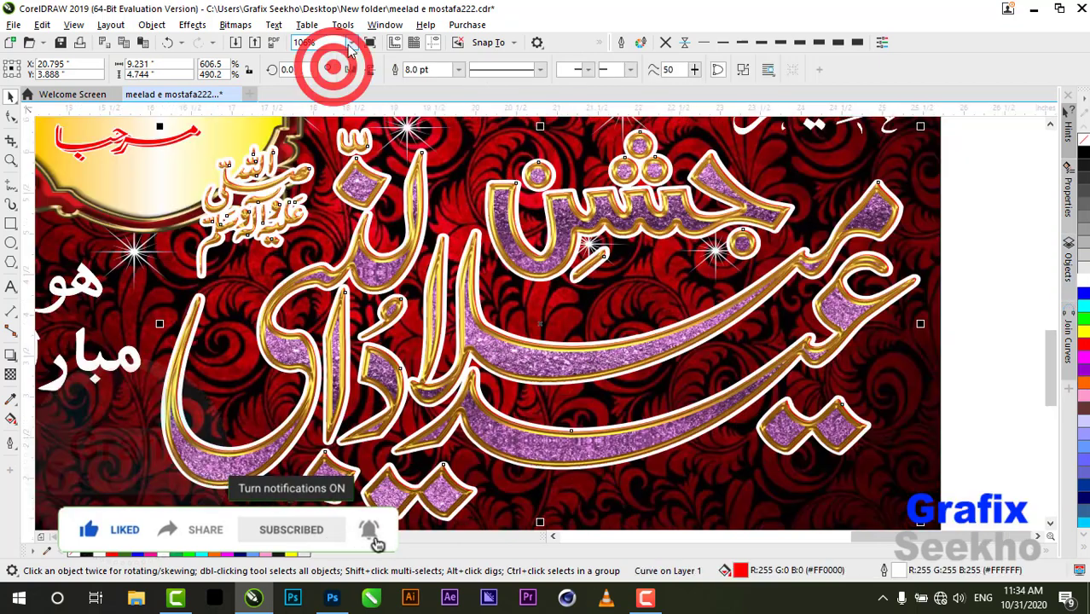
click(350, 42)
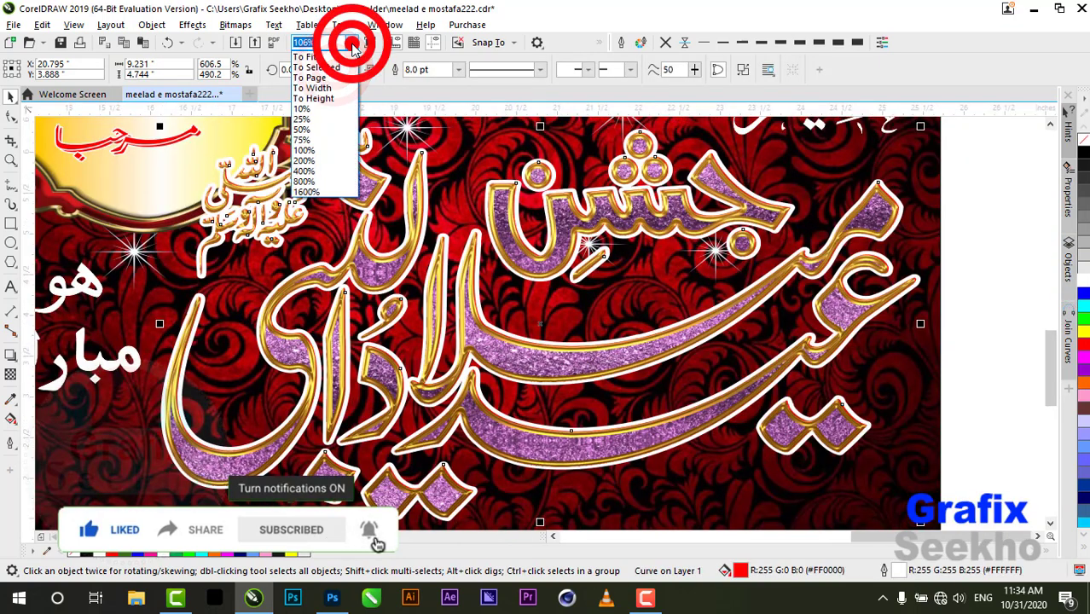
click(324, 57)
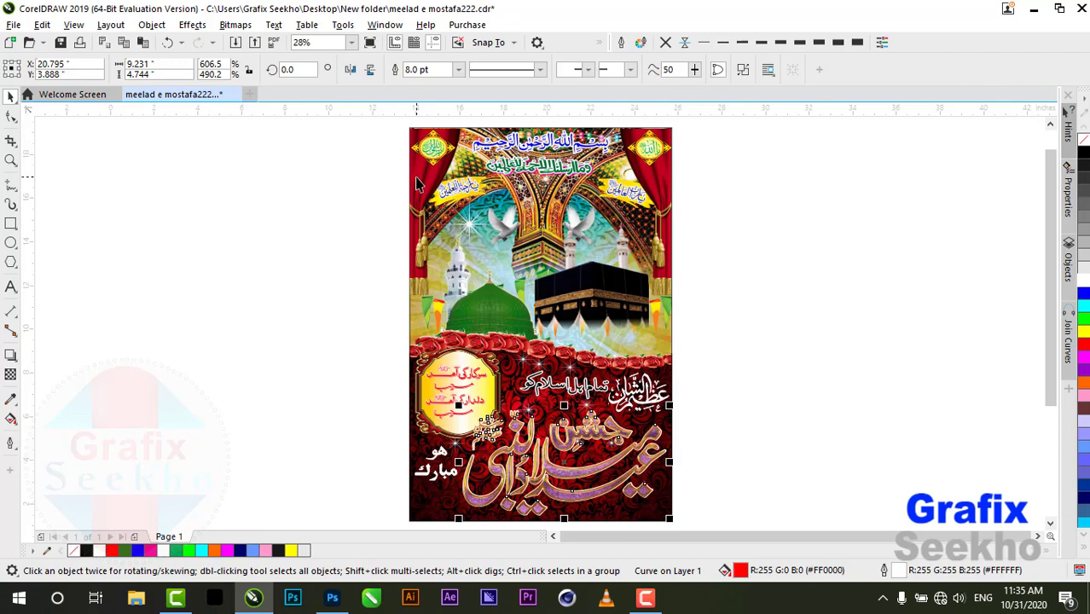
- Review the complete poster layout in full view and select the green calligraphy group near its upper edge
scroll(401, 162, down, 2)
drag(382, 130, 606, 413)
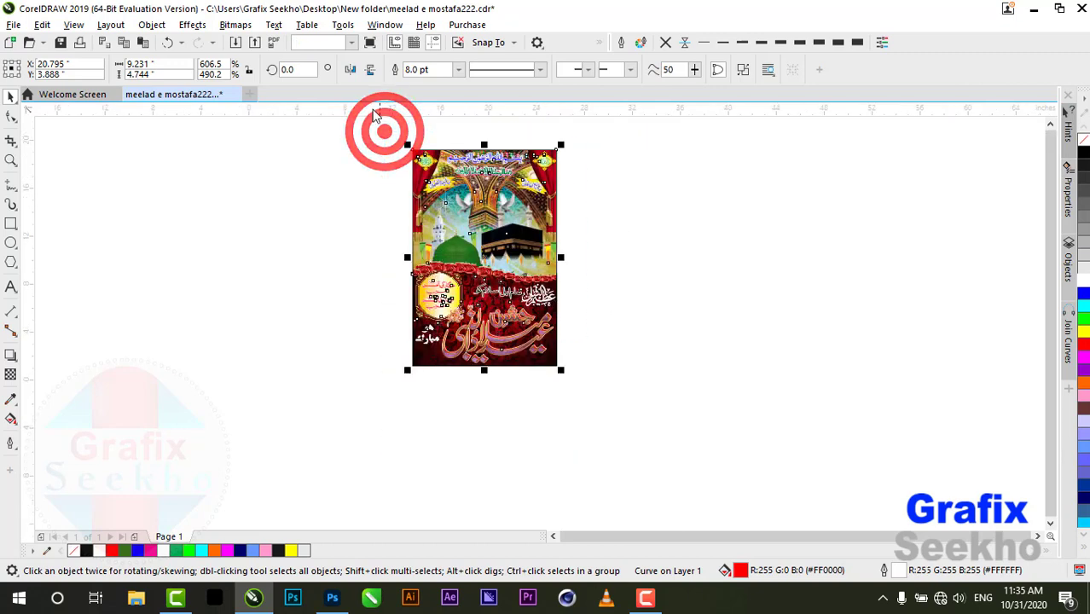
click(351, 41)
click(324, 55)
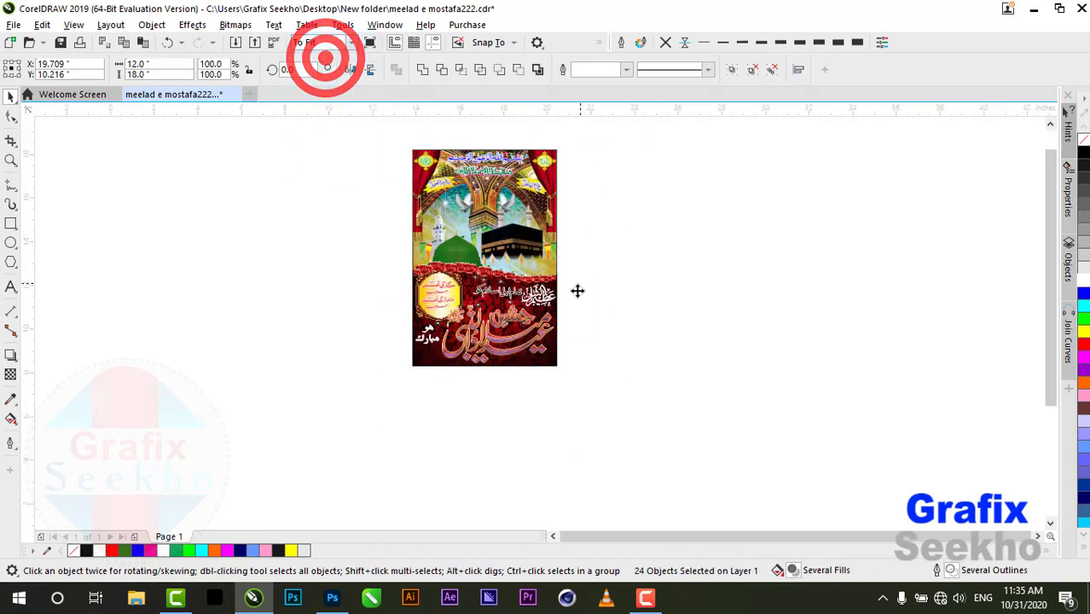
click(943, 271)
click(544, 168)
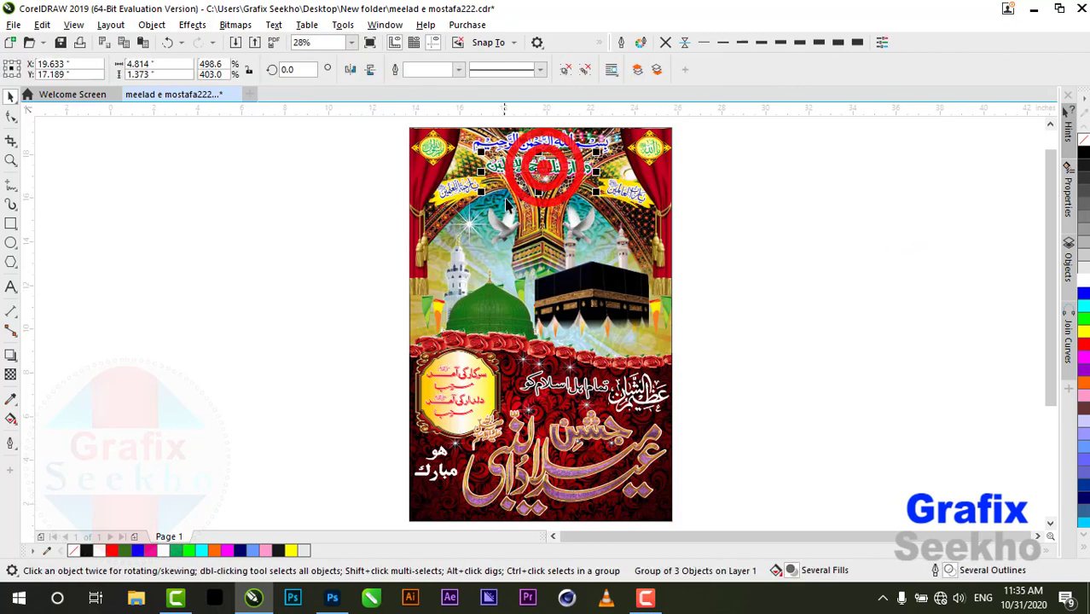